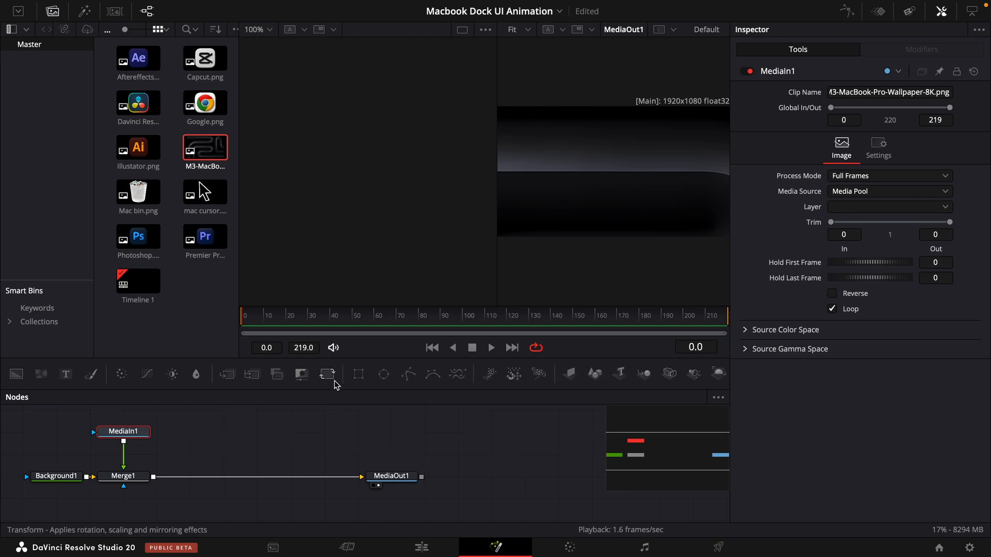
# - Insert a Transform node between the wallpaper MediaIn1 and Merge1, and reduce its size so the wallpaper fits the frame
pyautogui.moveTo(327, 376); pyautogui.dragTo(93, 471)
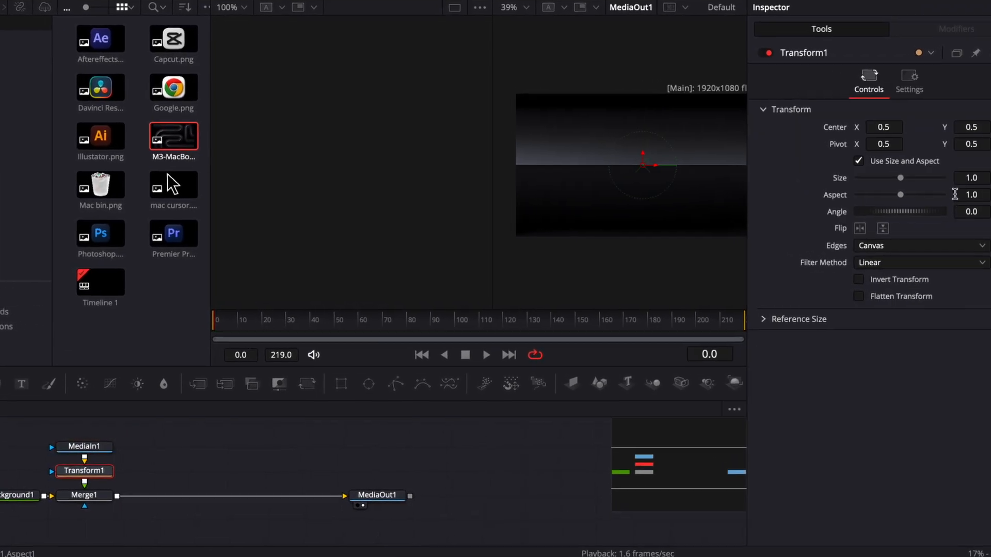
pyautogui.moveTo(980, 177); pyautogui.dragTo(950, 177)
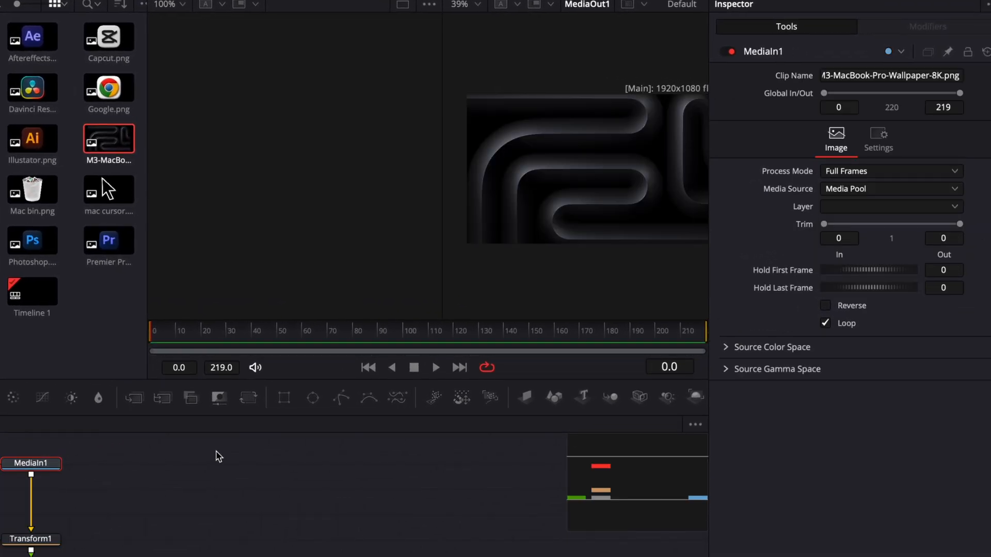
# - Add a Color Corrector node after the wallpaper's MediaIn1 and shift its tint toward blue
pyautogui.hotkey('shift', 'space')
pyautogui.write('color')
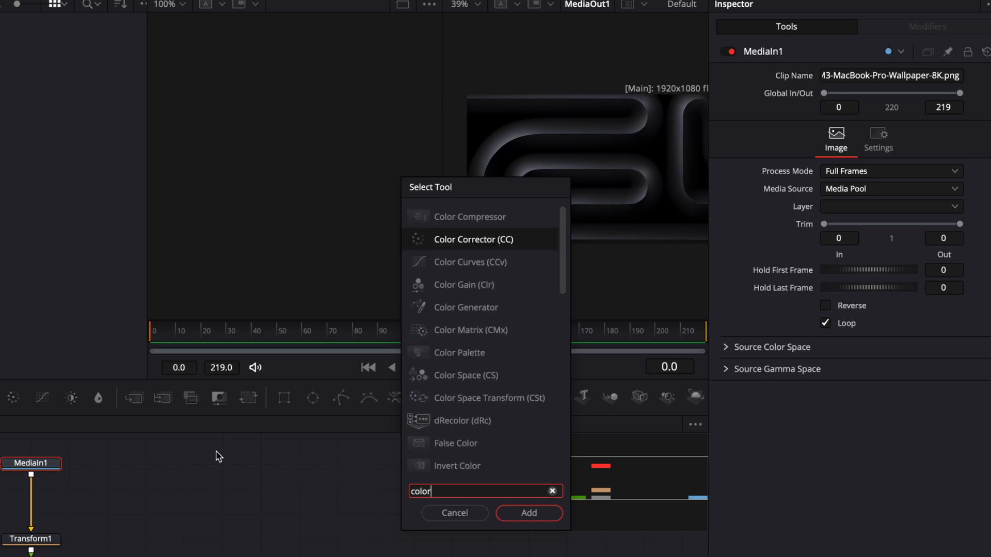
pyautogui.press('Return')
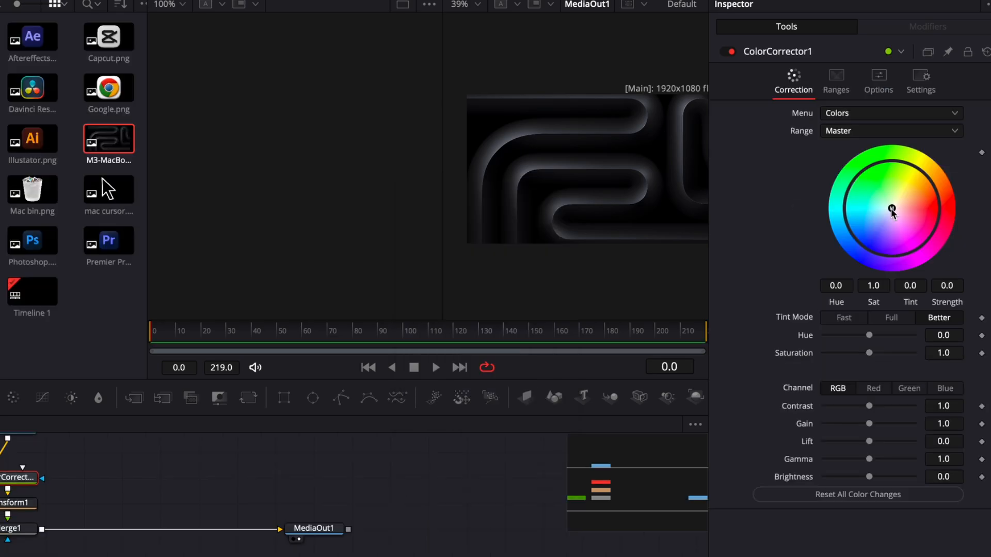
pyautogui.moveTo(892, 209); pyautogui.dragTo(882, 231)
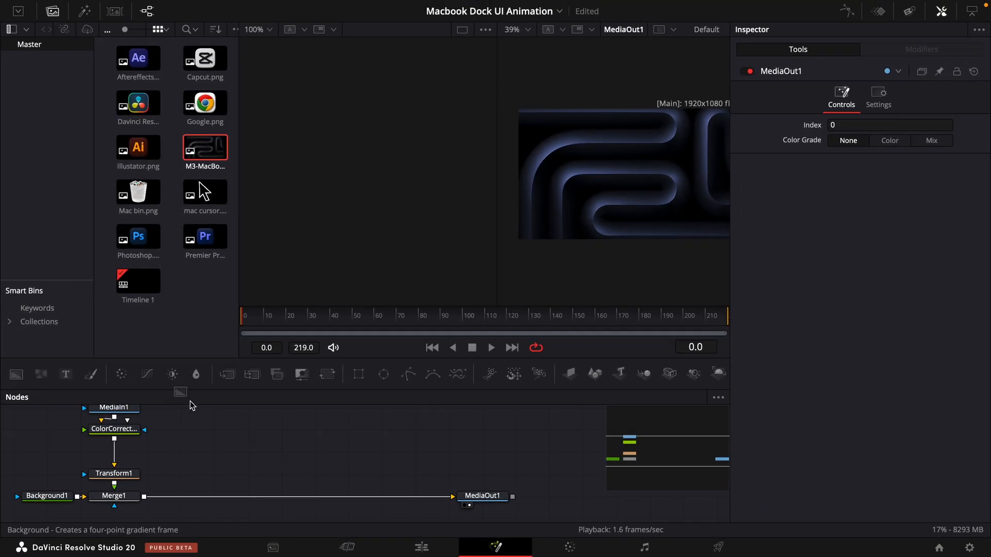
# - Add a new Background node merged over the wallpaper and set its type to Gradient
pyautogui.moveTo(190, 404); pyautogui.dragTo(266, 413)
pyautogui.click(885, 161)
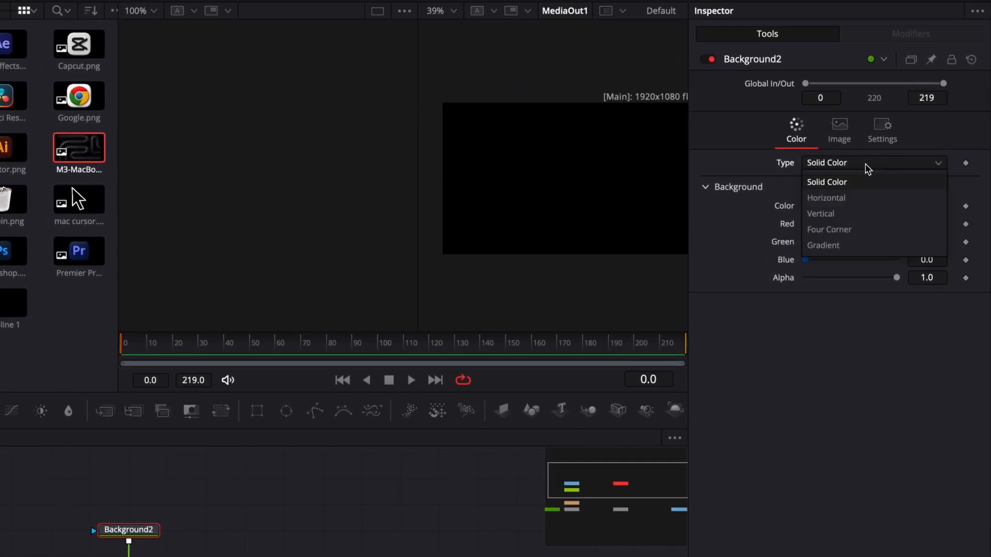
pyautogui.click(865, 245)
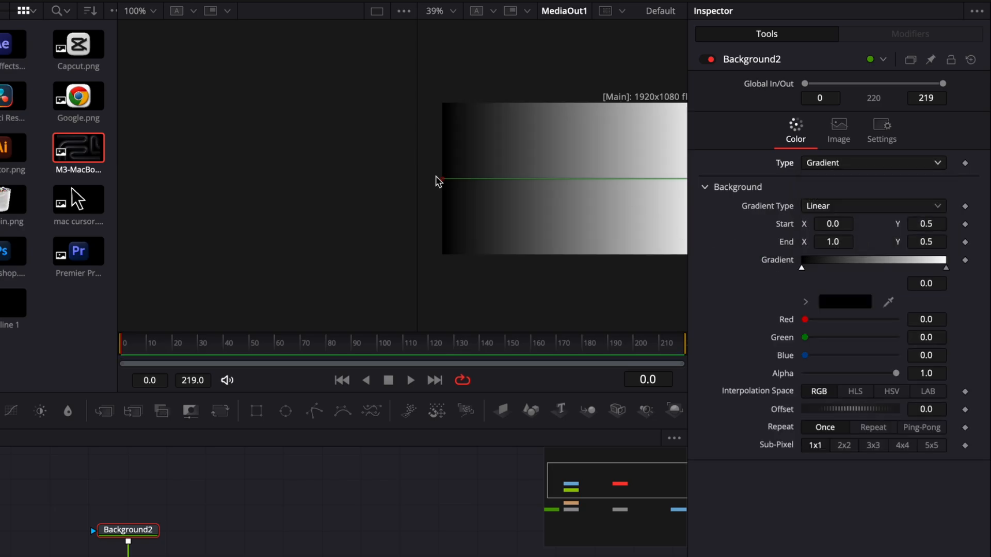
# - Orient the new background's linear gradient vertically, starting below the frame and ending above it
pyautogui.moveTo(444, 180); pyautogui.dragTo(597, 276)
pyautogui.hscroll(5, 597, 276)
pyautogui.moveTo(596, 190)
pyautogui.mouseDown()
pyautogui.moveTo(516, 99)
pyautogui.moveTo(480, 76)
pyautogui.mouseUp()
# - Colour the gradient's first stop dark grey (0.129411 for red, green and blue) and its end stop Tungsten grey
pyautogui.click(841, 303)
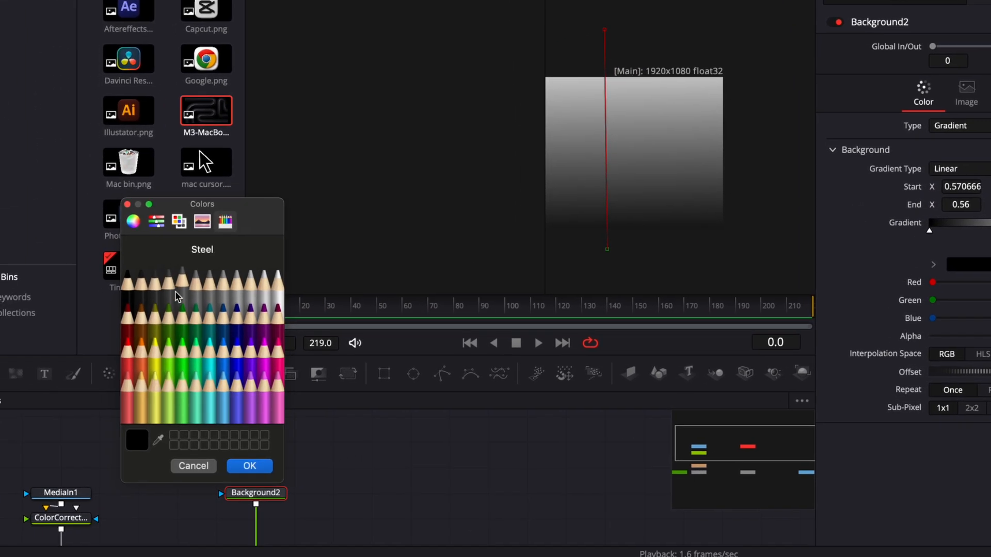
pyautogui.click(145, 289)
pyautogui.click(250, 467)
pyautogui.click(947, 267)
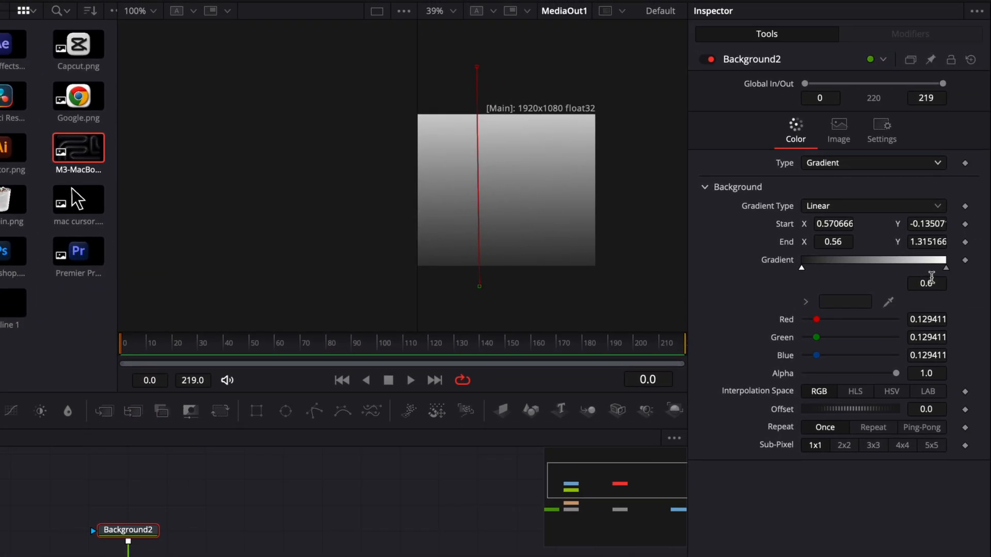
pyautogui.click(972, 264)
pyautogui.click(33, 328)
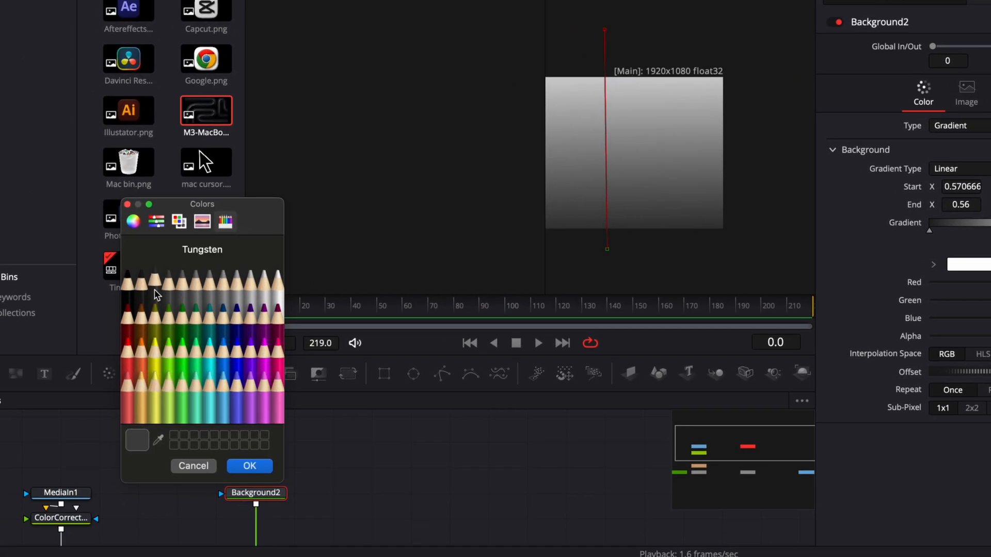
pyautogui.click(130, 499)
pyautogui.click(255, 456)
# - Shape the gradient background's rectangle mask into a dock bar about 0.69 wide and 0.18 high, with corner radius 0.522
pyautogui.moveTo(735, 181); pyautogui.dragTo(735, 150)
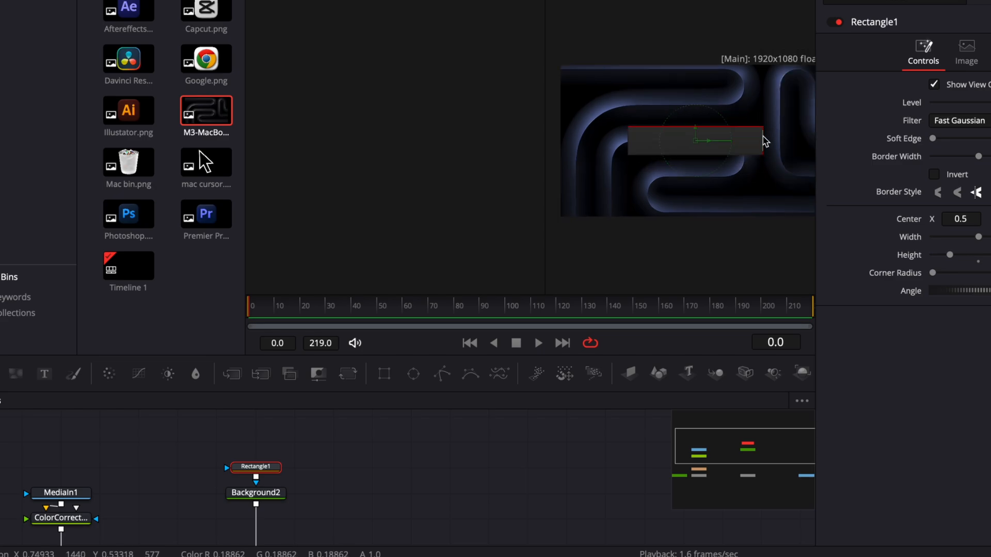
pyautogui.moveTo(765, 140); pyautogui.dragTo(781, 139)
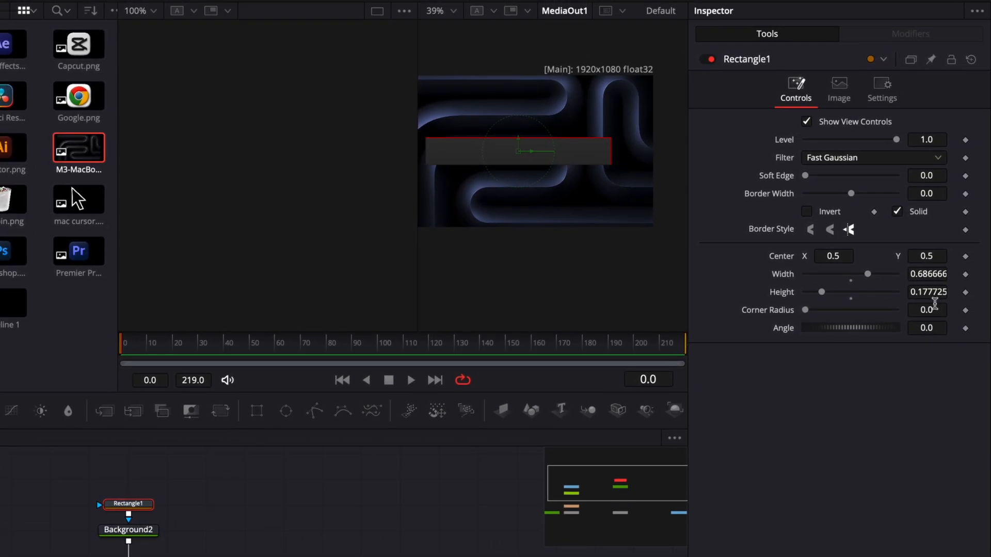
pyautogui.moveTo(933, 310); pyautogui.dragTo(937, 310)
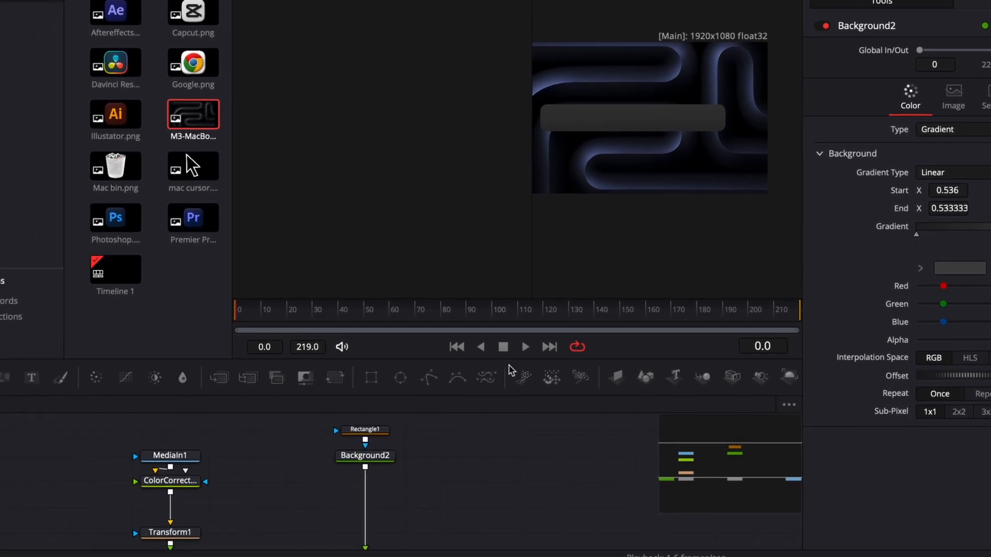
# - Add a third Background node merged over the gradient dock and colour it light grey
pyautogui.moveTo(15, 374); pyautogui.dragTo(378, 462)
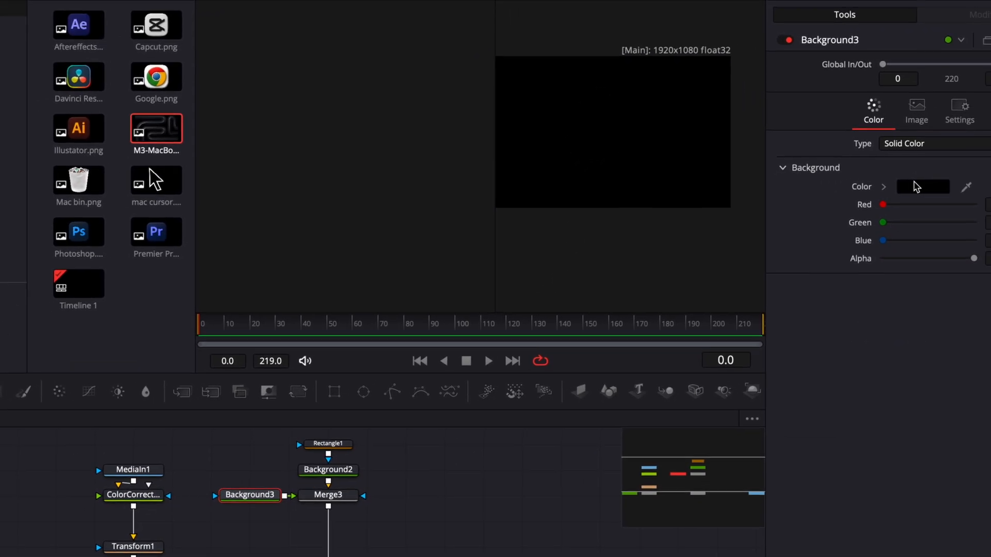
pyautogui.click(916, 186)
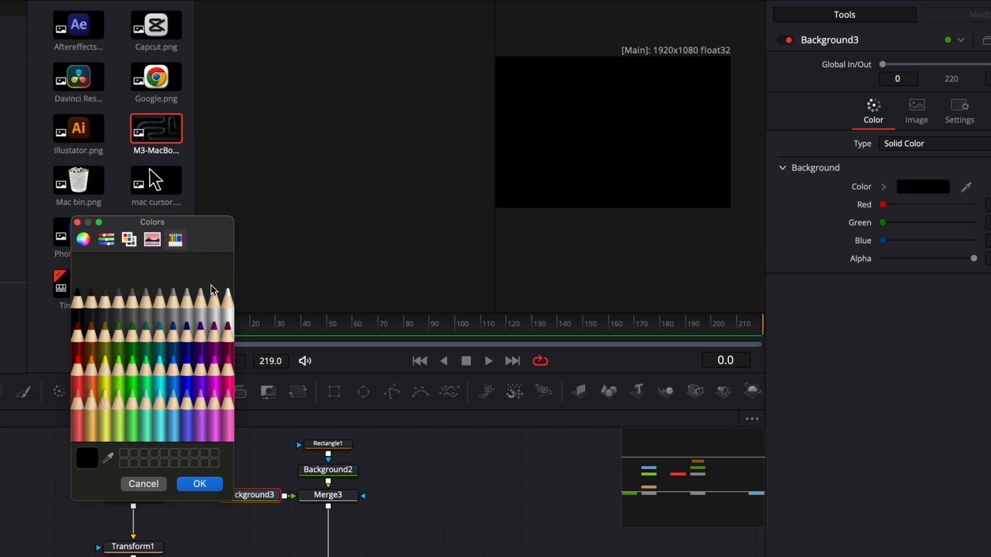
pyautogui.click(201, 299)
pyautogui.click(200, 484)
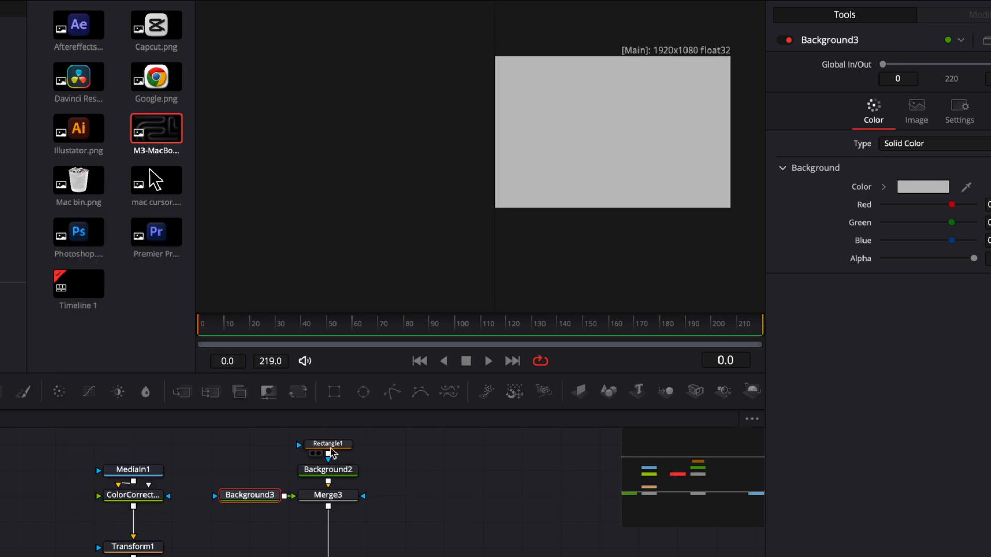
# - Paste a copy of the dock's rectangle mask and connect it to the light grey Background3
pyautogui.click(330, 445)
pyautogui.hotkey('ctrl', 'v')
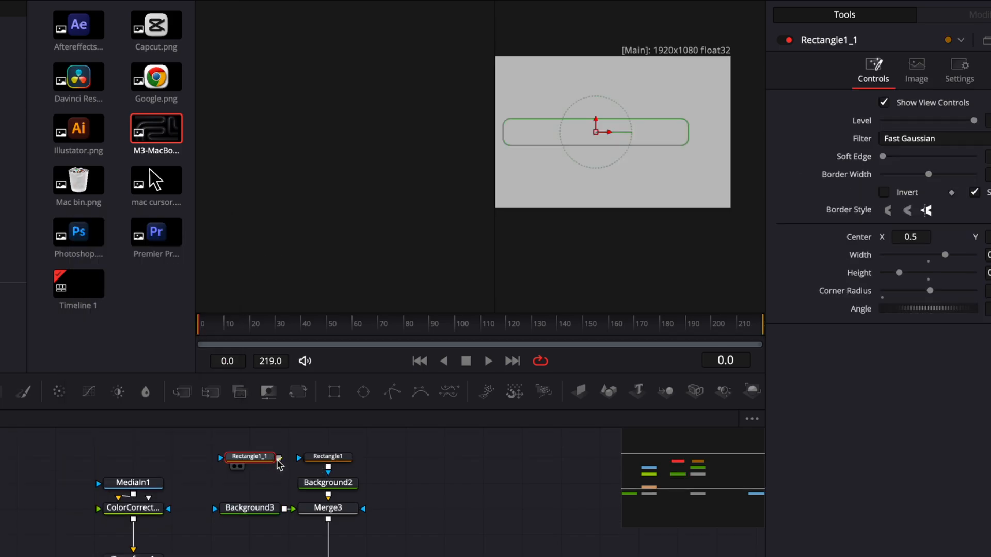
pyautogui.moveTo(279, 458); pyautogui.dragTo(250, 507)
# - Turn off Solid on the copied rectangle mask and increase its border width to form an outline around the dock
pyautogui.scroll(3, 645, 163)
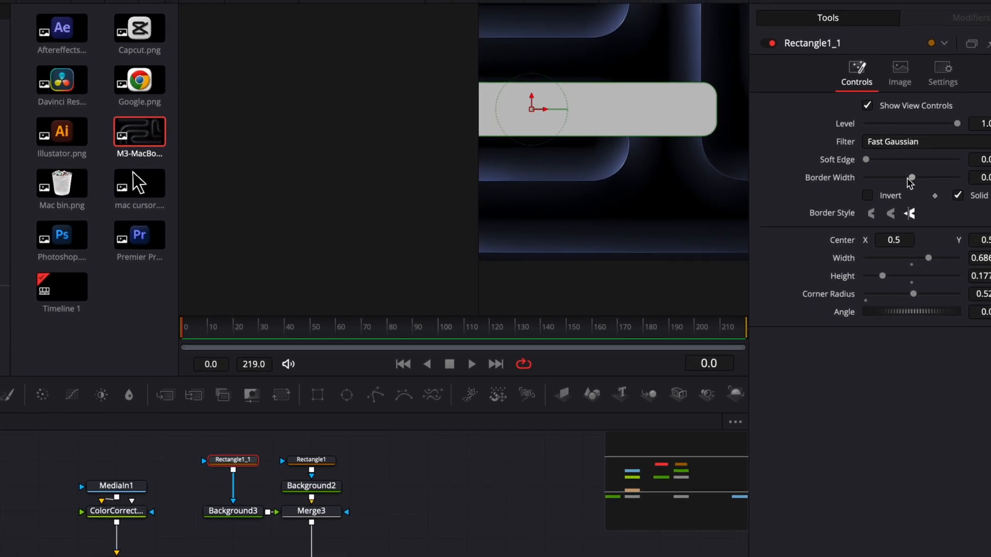
pyautogui.click(975, 193)
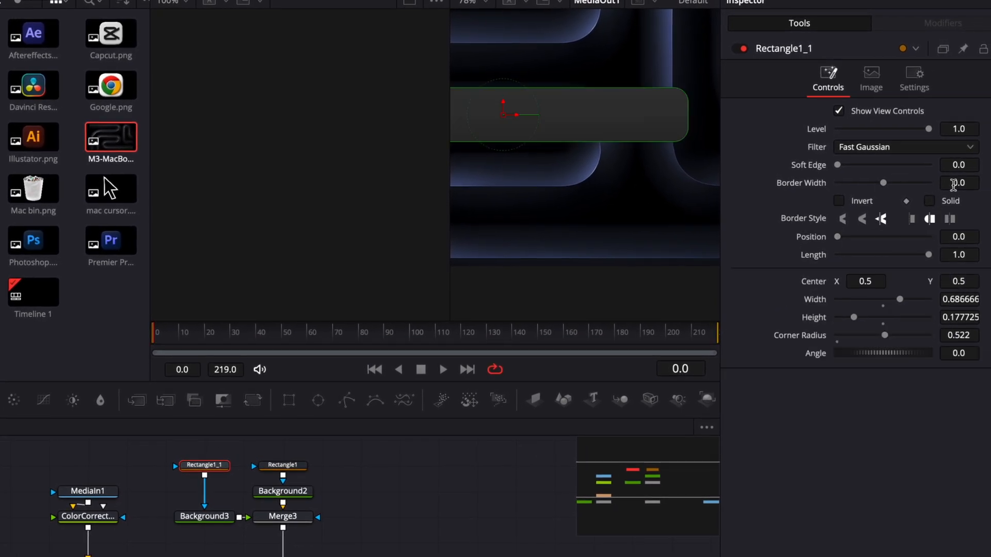
pyautogui.moveTo(953, 185); pyautogui.dragTo(974, 186)
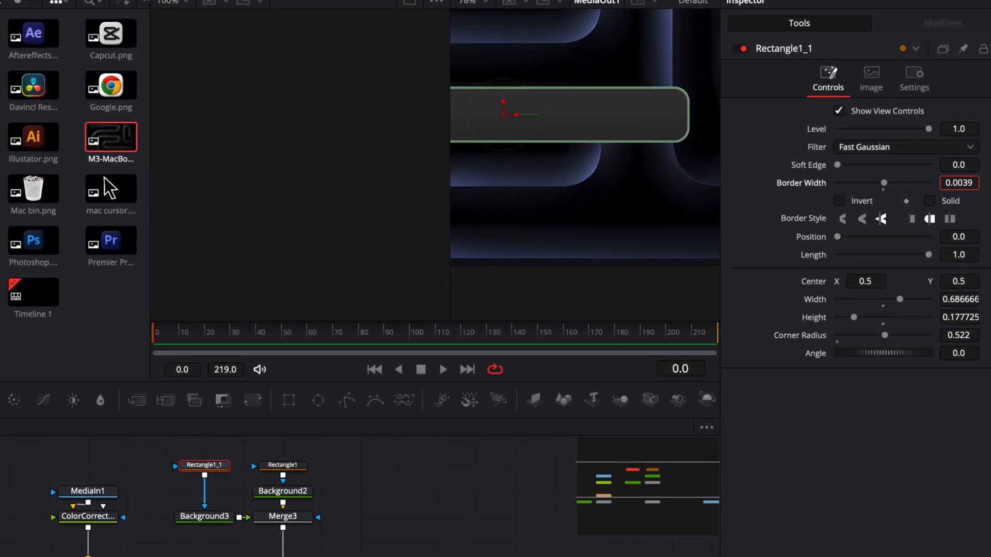
pyautogui.scroll(8, 649, 196)
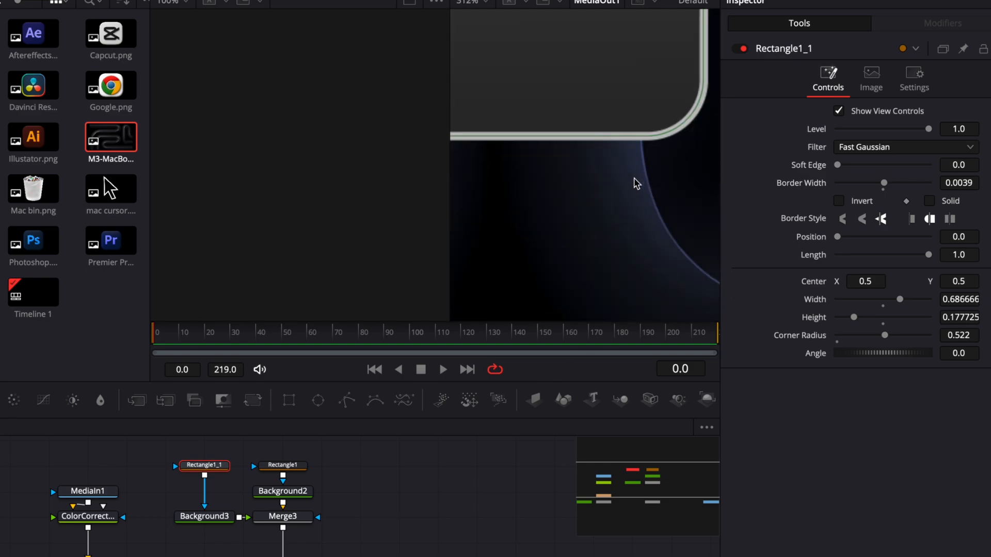
pyautogui.moveTo(958, 183)
pyautogui.mouseDown()
pyautogui.moveTo(981, 183)
pyautogui.moveTo(967, 183)
pyautogui.mouseUp()
# - Mask Merge3 with an inverted copy of the dock rectangle, and lower the blend of Merge2 to 0.673
pyautogui.moveTo(279, 471); pyautogui.dragTo(318, 473)
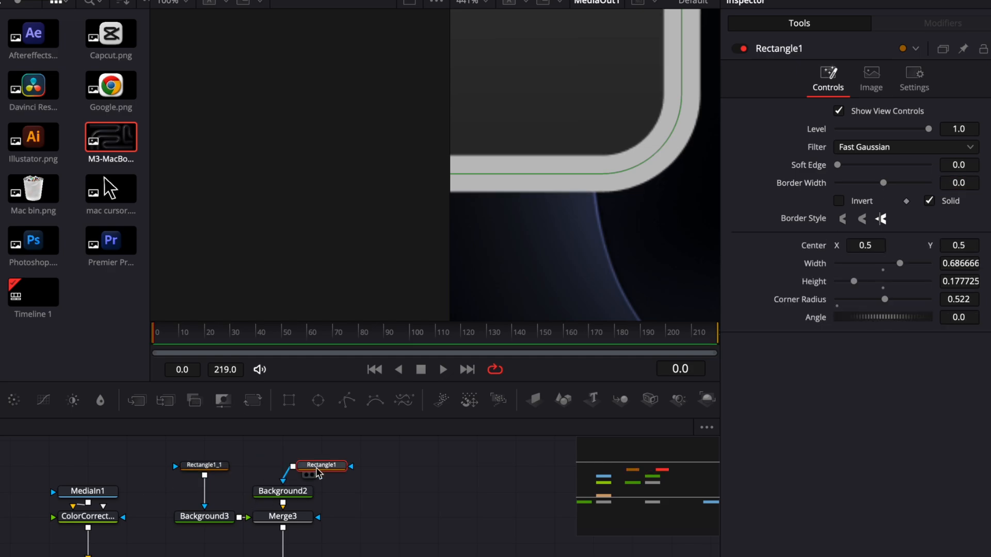
pyautogui.hotkey('ctrl', 'v')
pyautogui.moveTo(332, 517); pyautogui.dragTo(298, 523)
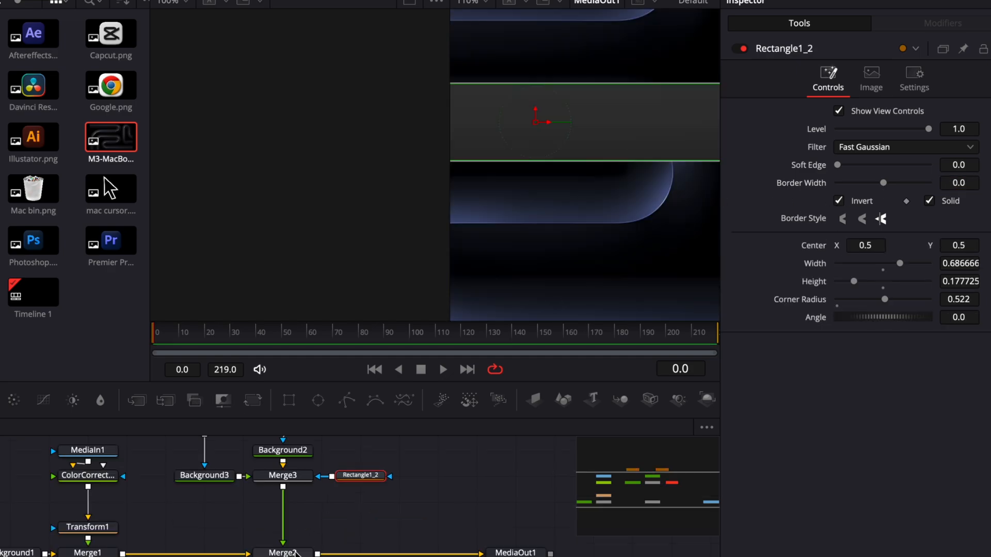
pyautogui.moveTo(959, 308); pyautogui.dragTo(937, 308)
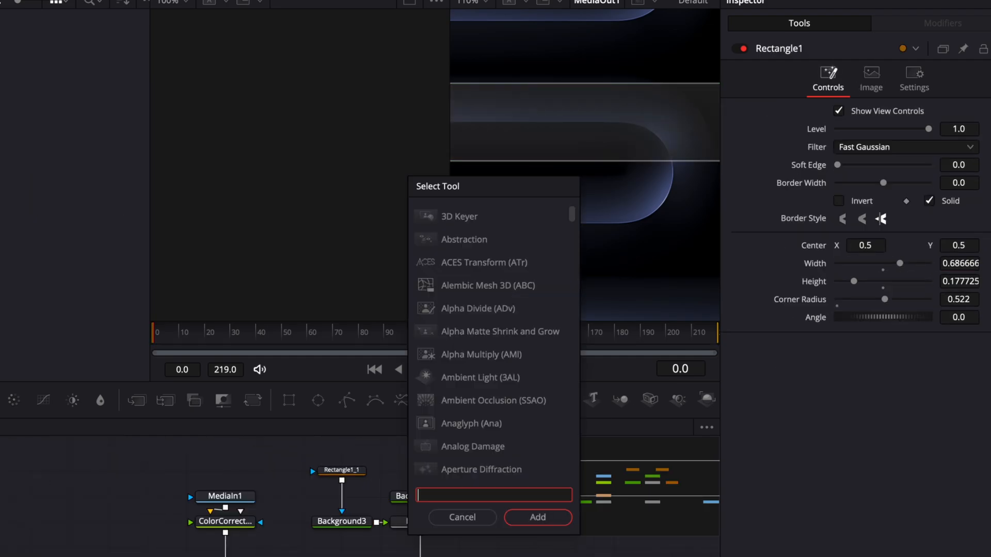
# - Insert a Gaussian Blur after the wallpaper's colour corrector and mask it with another copy of the dock rectangle
pyautogui.write('gau')
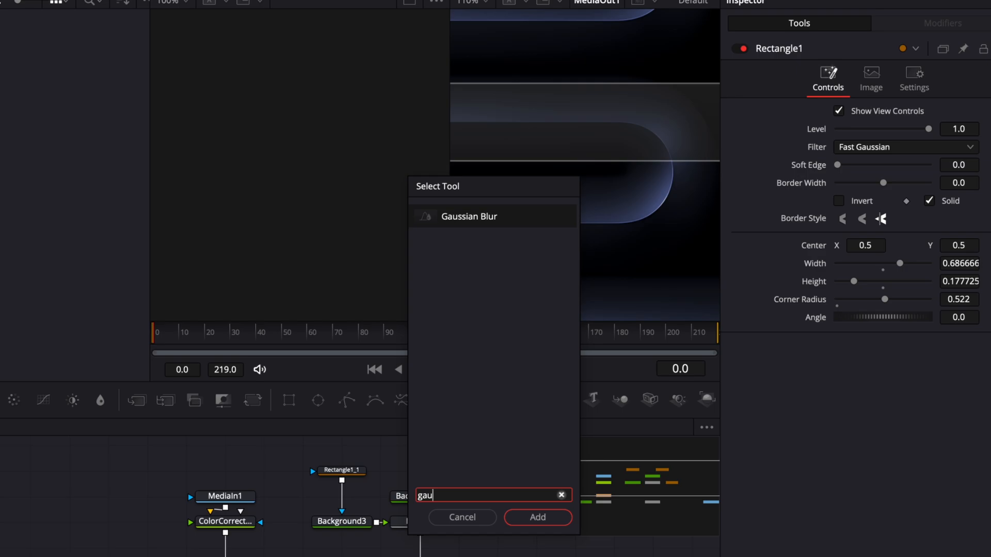
pyautogui.press('Return')
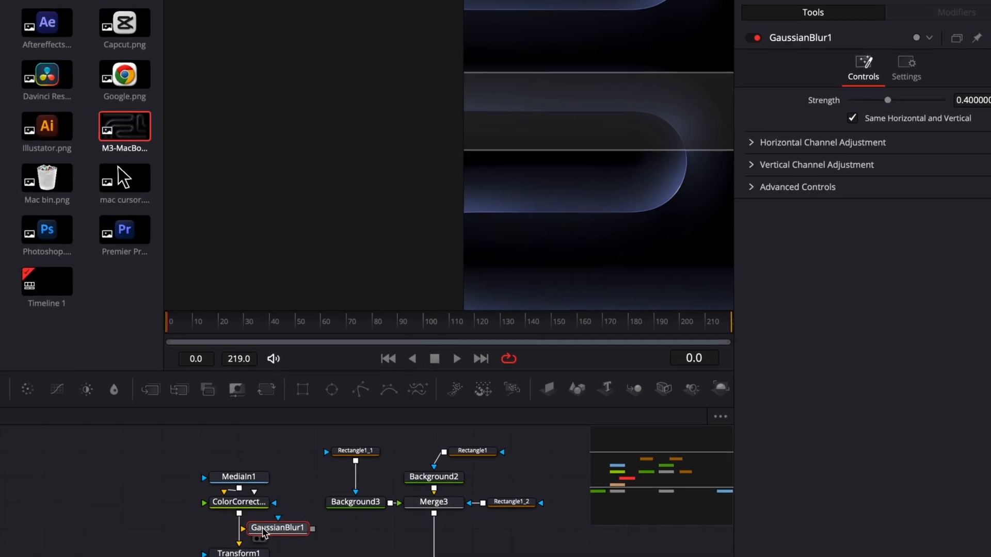
pyautogui.moveTo(250, 541); pyautogui.dragTo(223, 545)
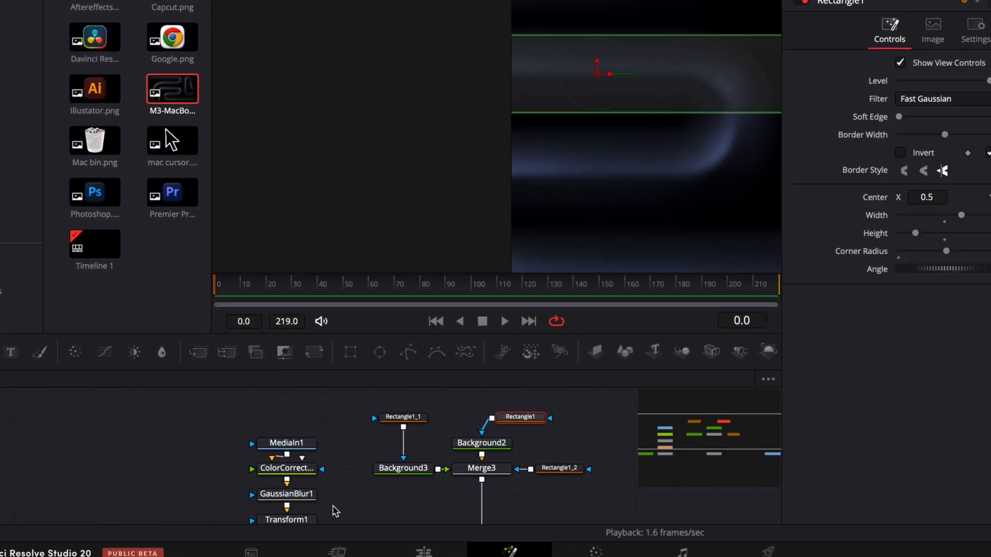
pyautogui.hotkey('ctrl', 'v')
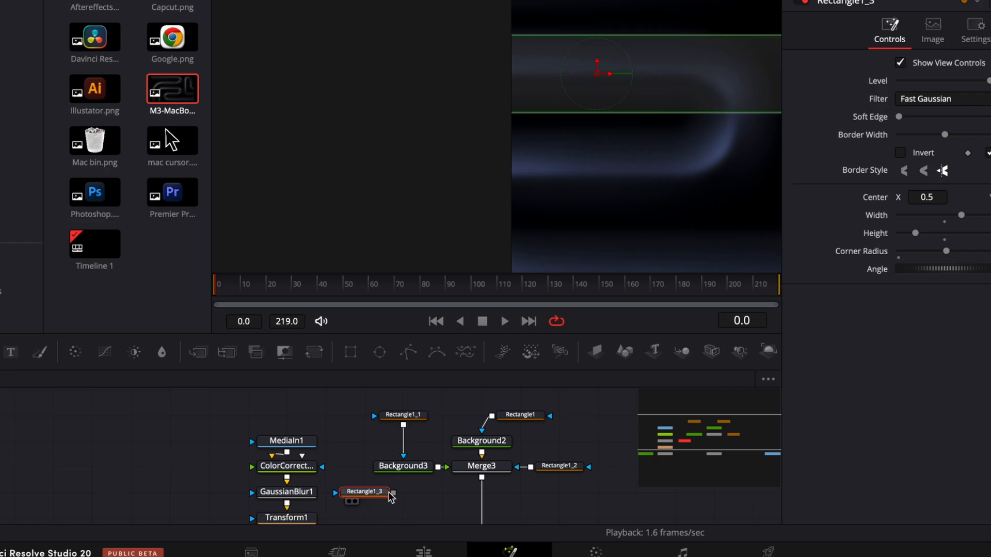
pyautogui.moveTo(393, 494); pyautogui.dragTo(286, 492)
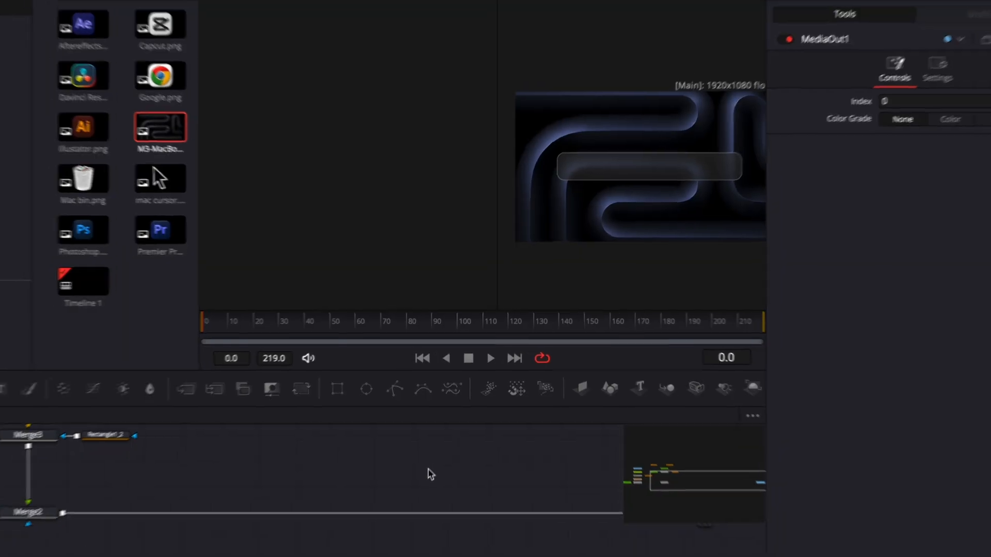
# - Add a Grid node on the connection between Merge2 and MediaOut1
pyautogui.hotkey('shift', 'space')
pyautogui.write('grid')
pyautogui.press('Return')
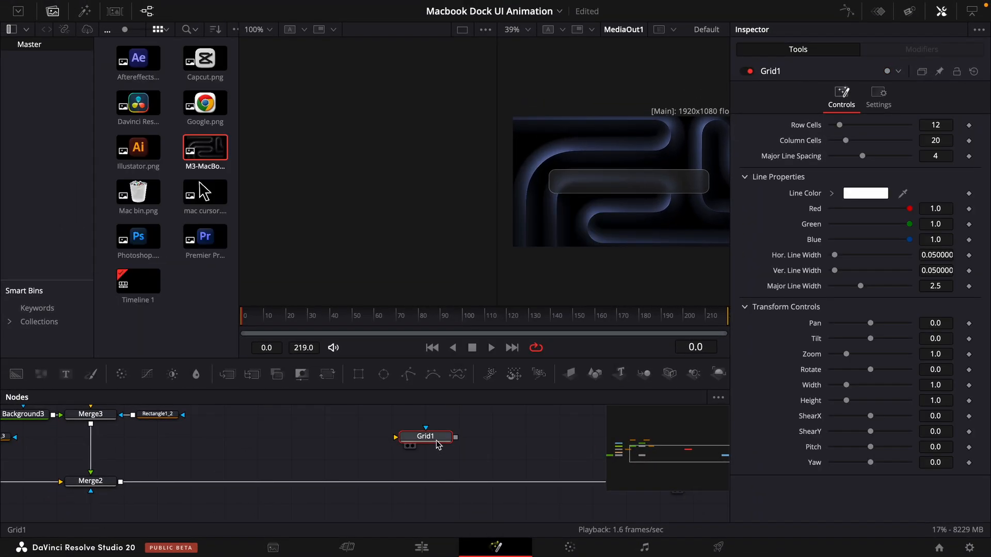
pyautogui.moveTo(438, 444); pyautogui.dragTo(471, 488)
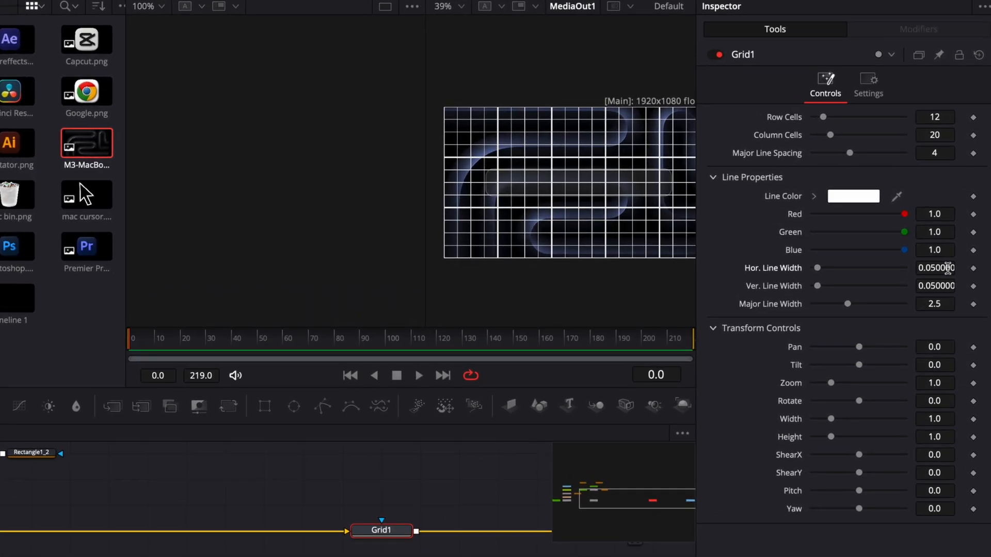
# - Set the grid's horizontal line width to 0 and its major line spacing to 0
pyautogui.doubleClick(945, 268)
pyautogui.write('0')
pyautogui.press('Return')
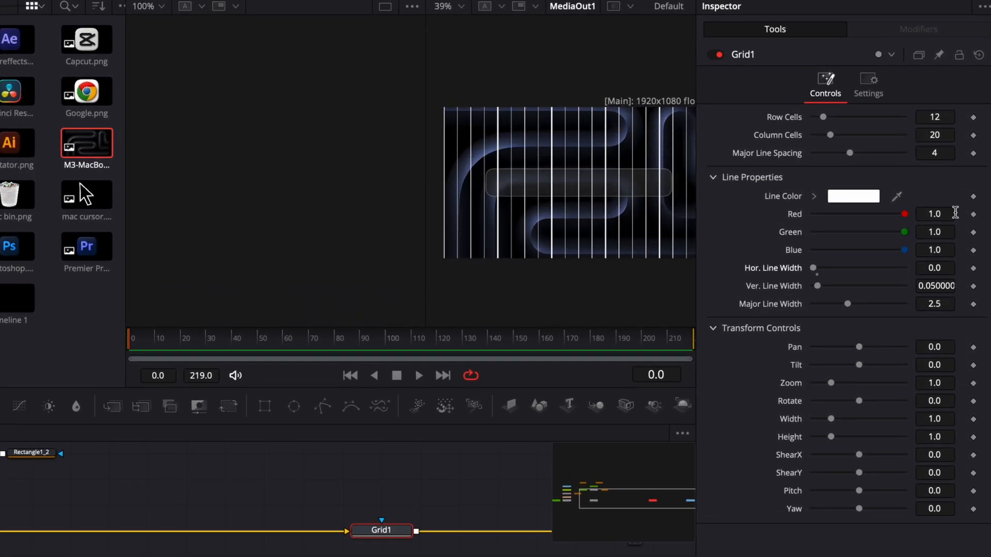
pyautogui.moveTo(855, 156); pyautogui.dragTo(611, 153)
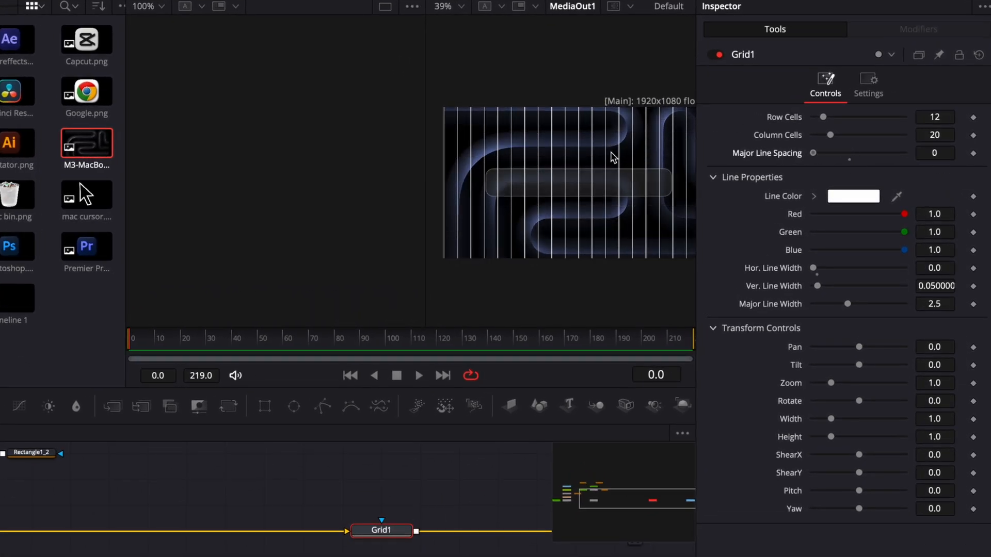
# - Set the grid's column cells to 13 and check the vertical lines against both ends of the dock
pyautogui.scroll(2, 511, 269)
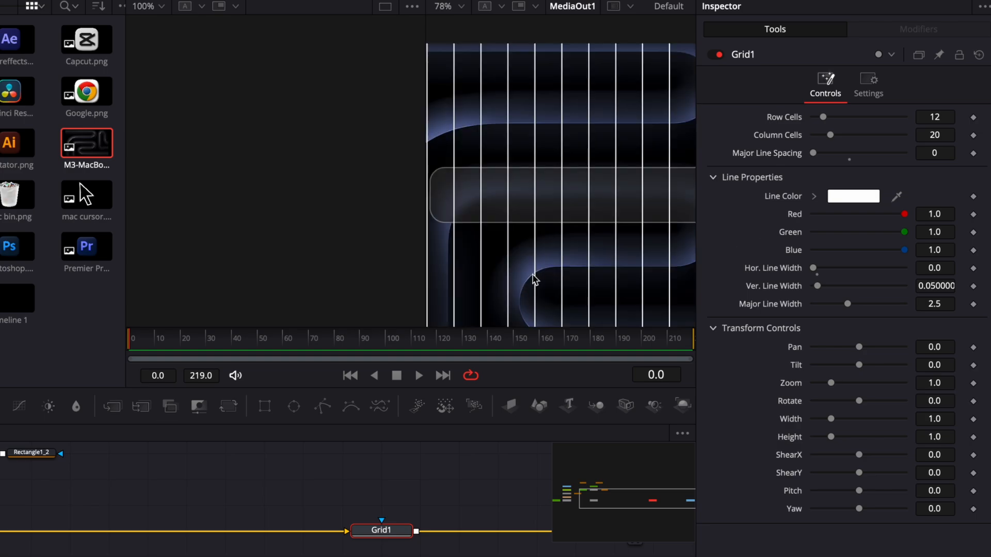
pyautogui.hscroll(1, 611, 236)
pyautogui.scroll(-2, 527, 209)
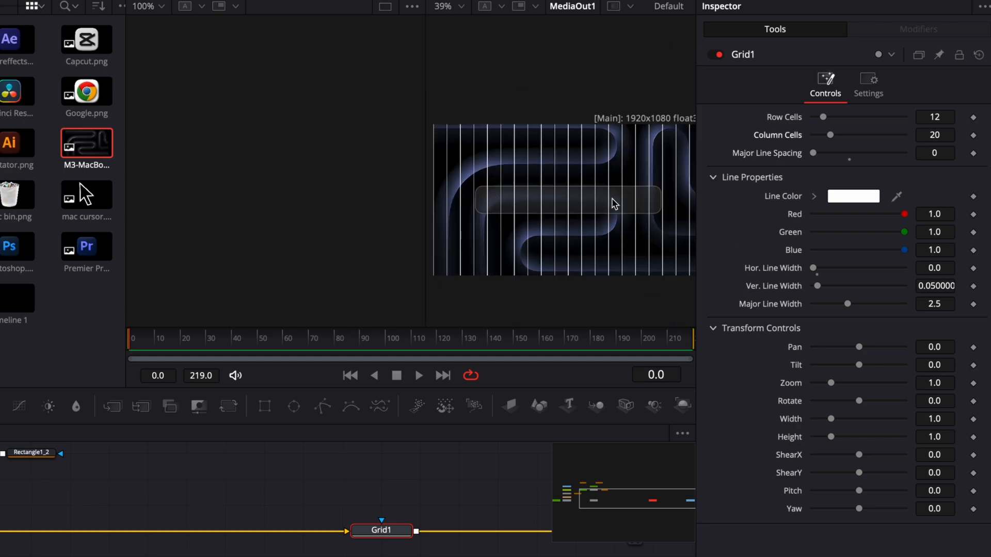
pyautogui.scroll(1, 570, 203)
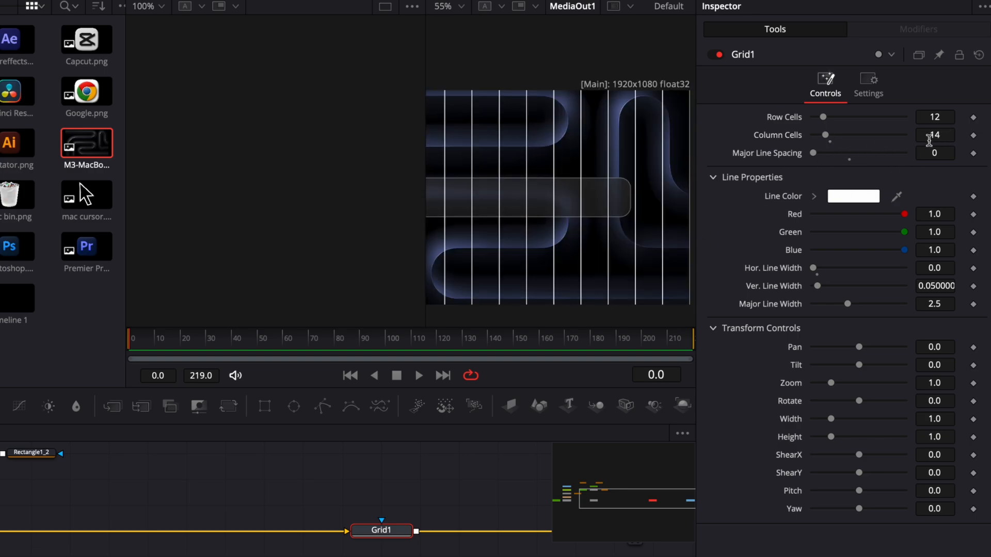
pyautogui.click(936, 136)
pyautogui.press('BackSpace')
pyautogui.write('3')
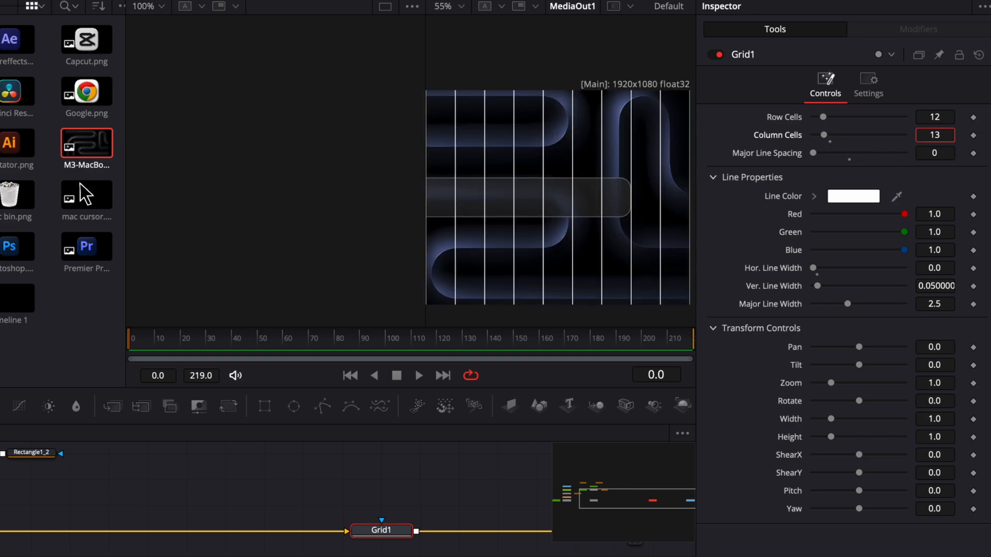
pyautogui.moveTo(659, 205); pyautogui.dragTo(723, 209)
pyautogui.moveTo(546, 215); pyautogui.dragTo(568, 207)
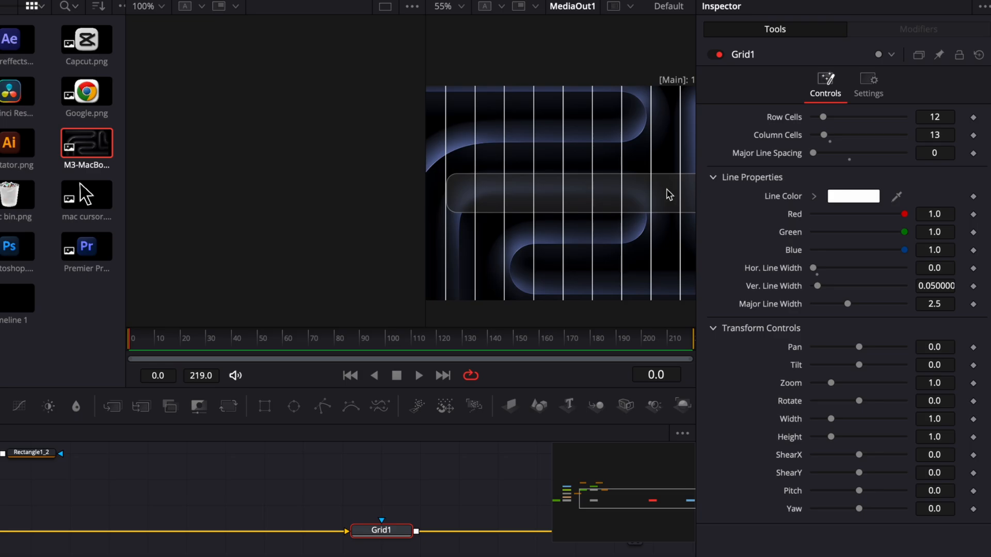
# - Bring Google.png from the media pool into the node graph and merge it between Merge2 and Grid1
pyautogui.moveTo(86, 92); pyautogui.dragTo(317, 482)
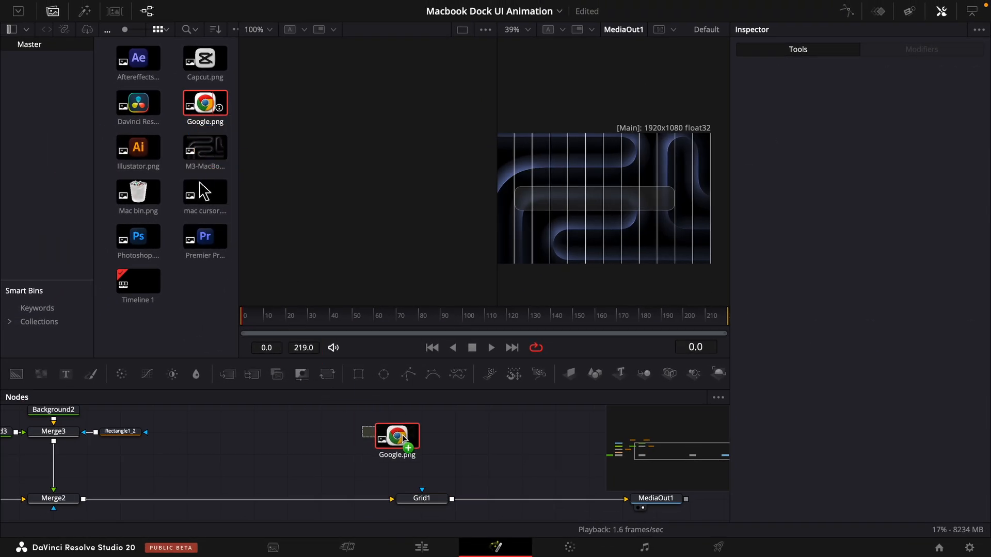
pyautogui.moveTo(402, 435); pyautogui.dragTo(83, 500)
pyautogui.moveTo(351, 494); pyautogui.dragTo(251, 494)
pyautogui.click(355, 449)
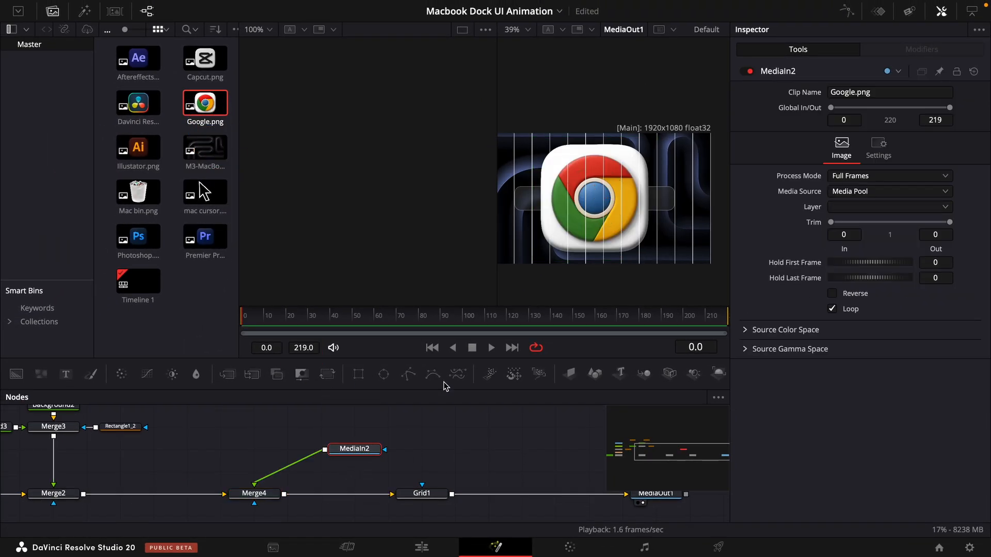
# - Insert a second Merge node between the Google clip and Merge4, with the clip as its background input
pyautogui.scroll(2, 635, 209)
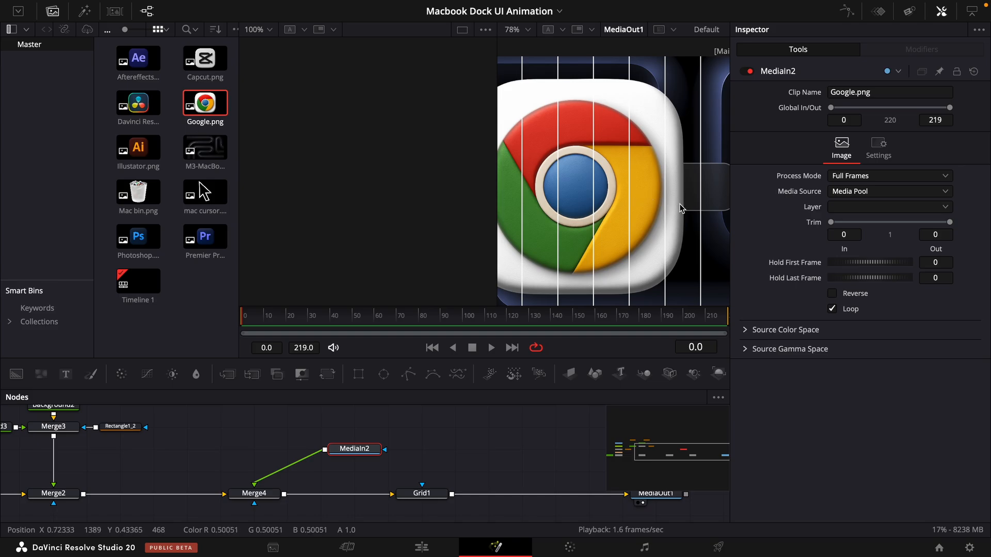
pyautogui.moveTo(252, 374); pyautogui.dragTo(221, 449)
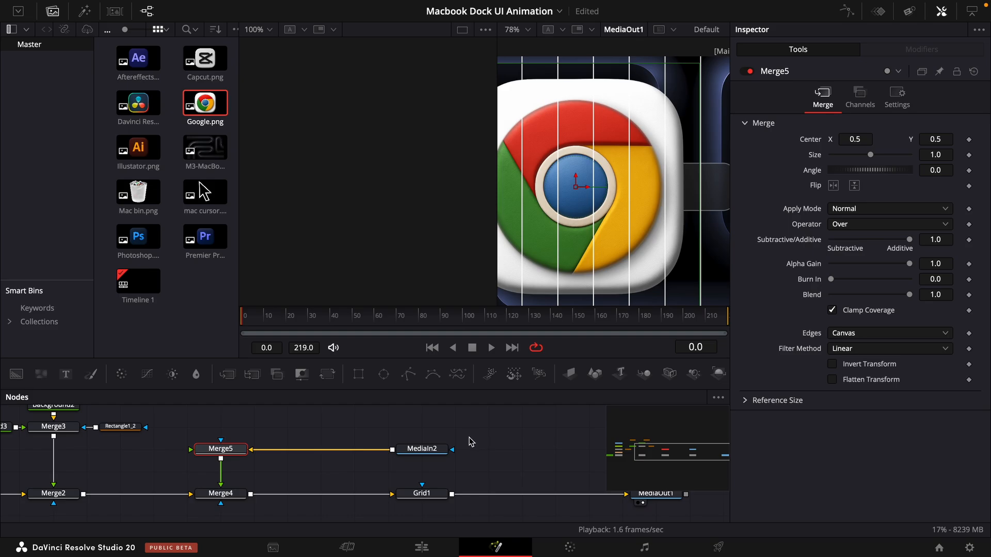
pyautogui.click(351, 430)
# - Add a Transform after the Google clip with size 0.109 and centre Y 0.522, and move both nodes away from Merge5
pyautogui.moveTo(327, 375); pyautogui.dragTo(392, 449)
pyautogui.moveTo(945, 187); pyautogui.dragTo(940, 186)
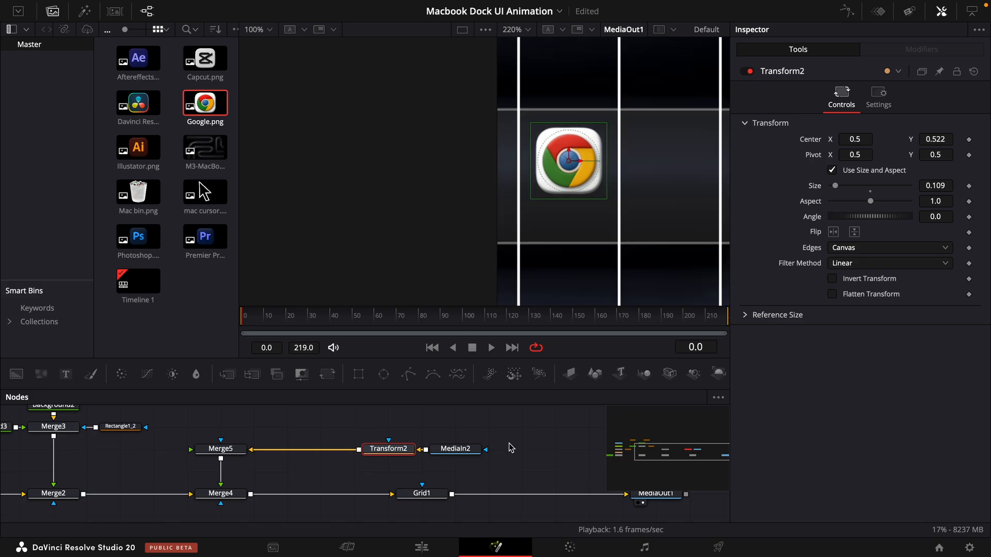
pyautogui.click(530, 435)
pyautogui.moveTo(520, 426)
pyautogui.mouseDown()
pyautogui.moveTo(362, 460)
pyautogui.moveTo(455, 449)
pyautogui.mouseUp()
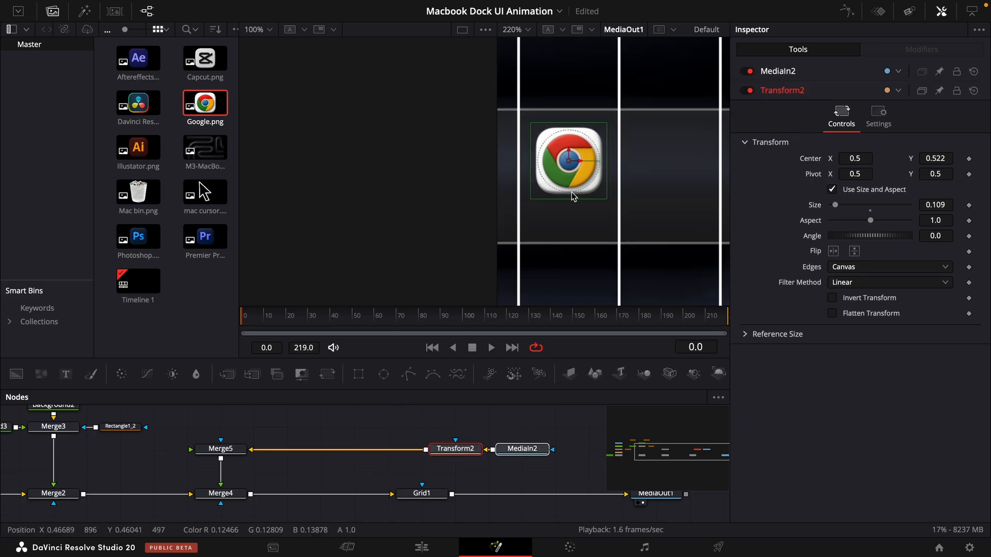
# - Merge a white Background node masked with an Ellipse over the Google icon, right after Transform2
pyautogui.moveTo(16, 374); pyautogui.dragTo(426, 455)
pyautogui.moveTo(521, 455); pyautogui.dragTo(487, 455)
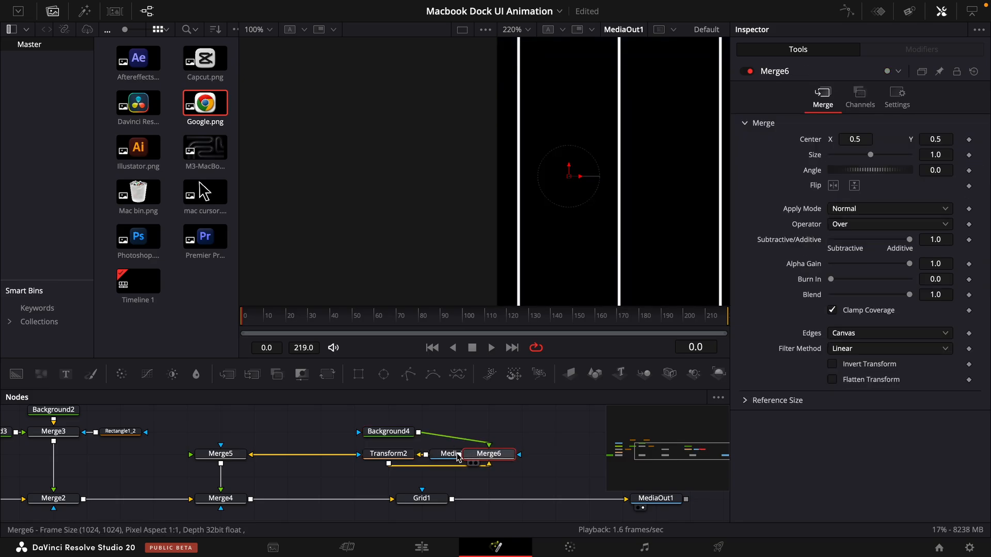
pyautogui.moveTo(383, 374); pyautogui.dragTo(373, 461)
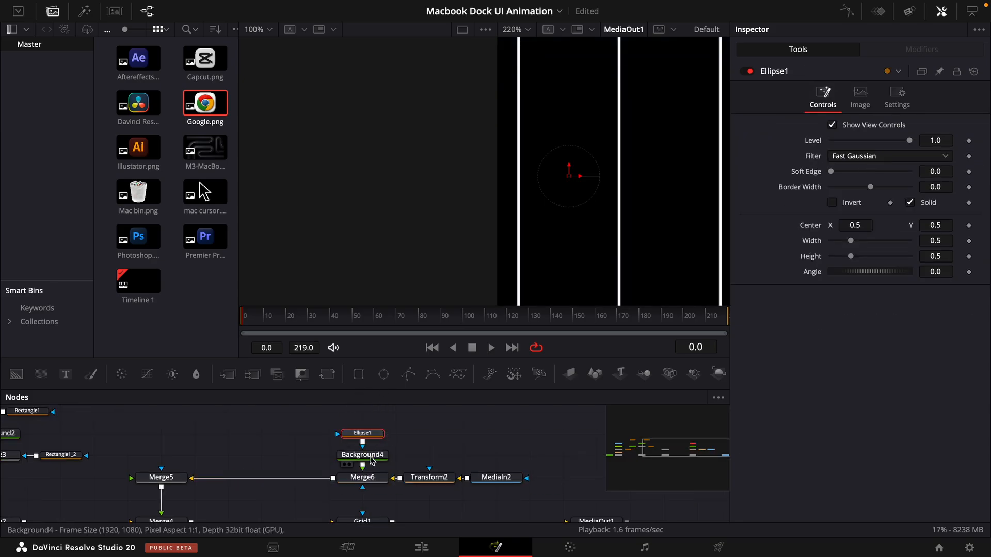
pyautogui.click(363, 455)
pyautogui.click(873, 198)
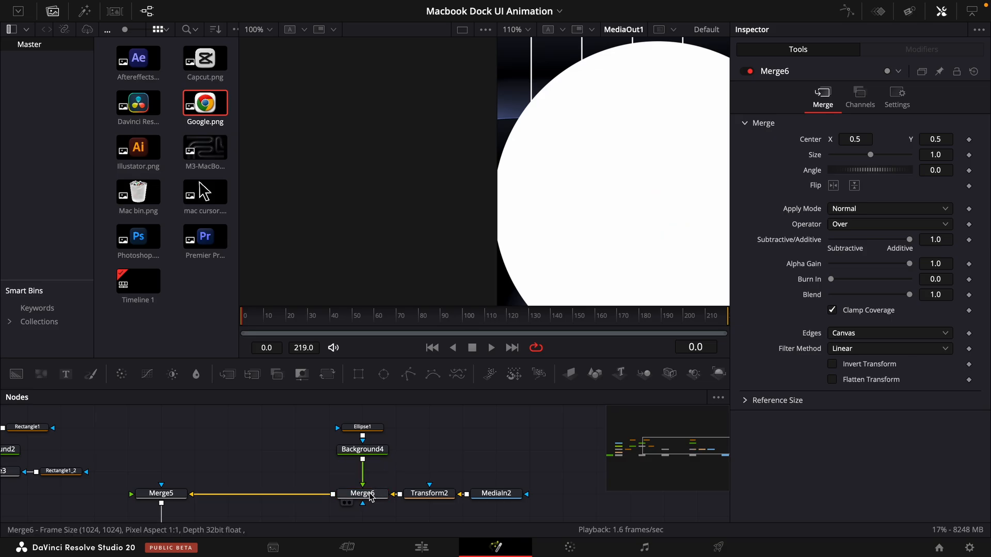
pyautogui.click(369, 494)
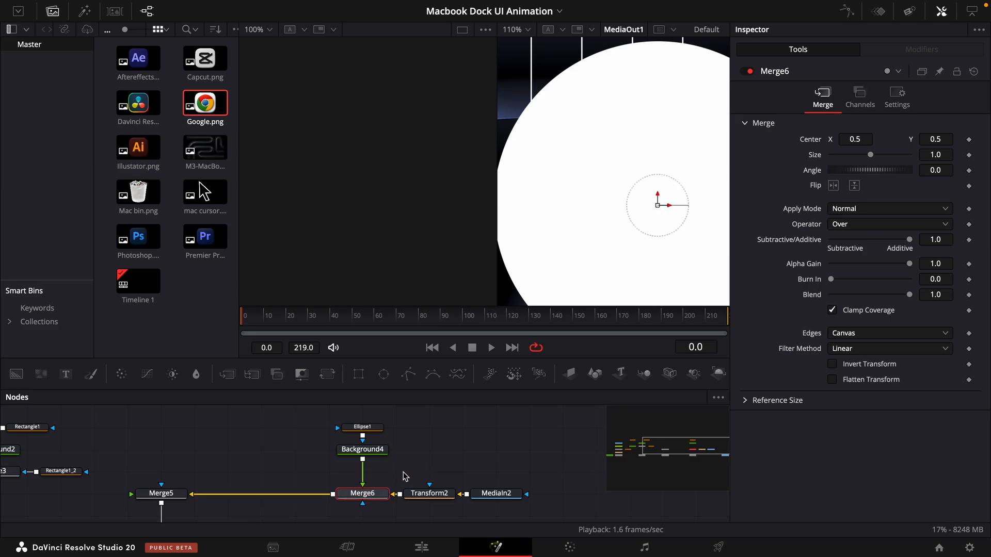
# - Shrink the white circle to a small dot just below the Google icon and add a Transform between Merge6 and Merge5
pyautogui.moveTo(940, 155); pyautogui.dragTo(335, 225)
pyautogui.moveTo(935, 139); pyautogui.dragTo(281, 497)
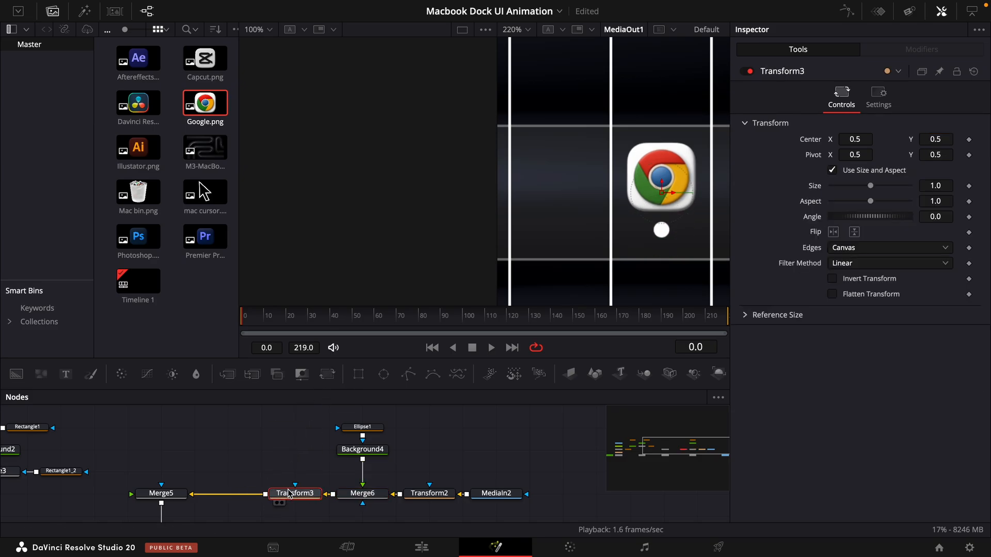
# - Rename the Transform node between Merge6 and Merge5 to Anim
pyautogui.press('F2')
pyautogui.write('Aniam')
pyautogui.press('BackSpace')
pyautogui.press('BackSpace')
pyautogui.write('m')
pyautogui.press('Return')
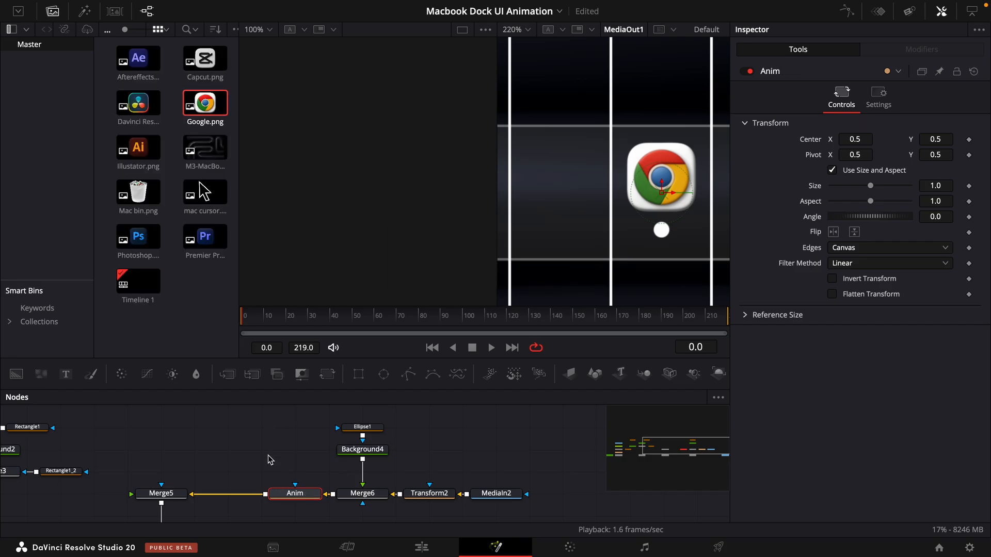
# - Keyframe Anim from size 0 and angle -45 at frame 0 to size 1 and angle 0 at frame 40, and play it back
pyautogui.click(331, 317)
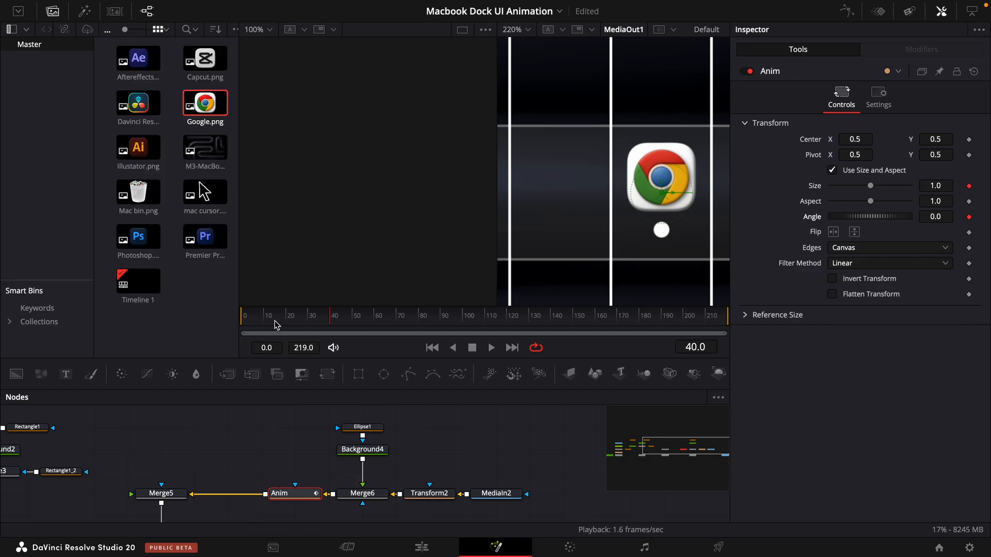
pyautogui.moveTo(871, 190); pyautogui.dragTo(794, 201)
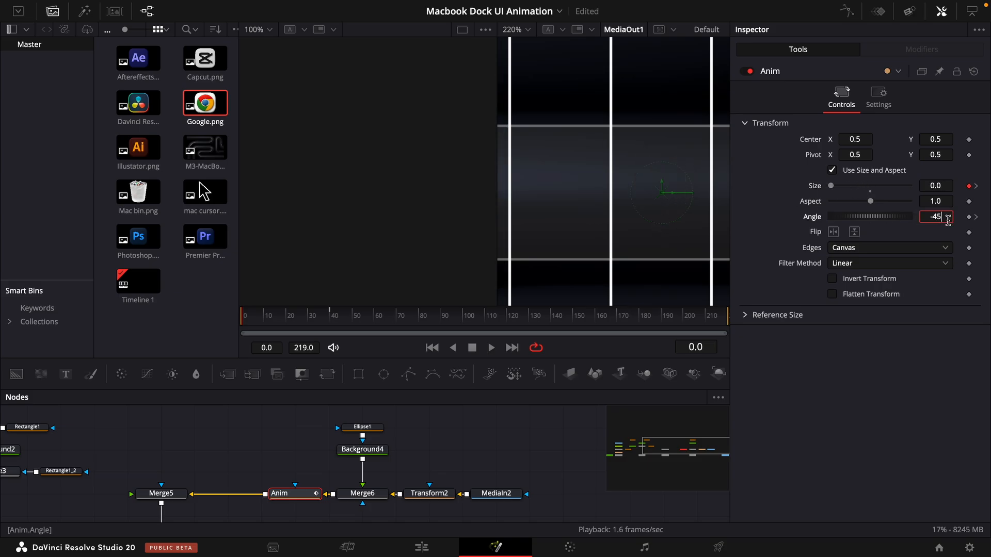
pyautogui.press('Return')
pyautogui.press('space')
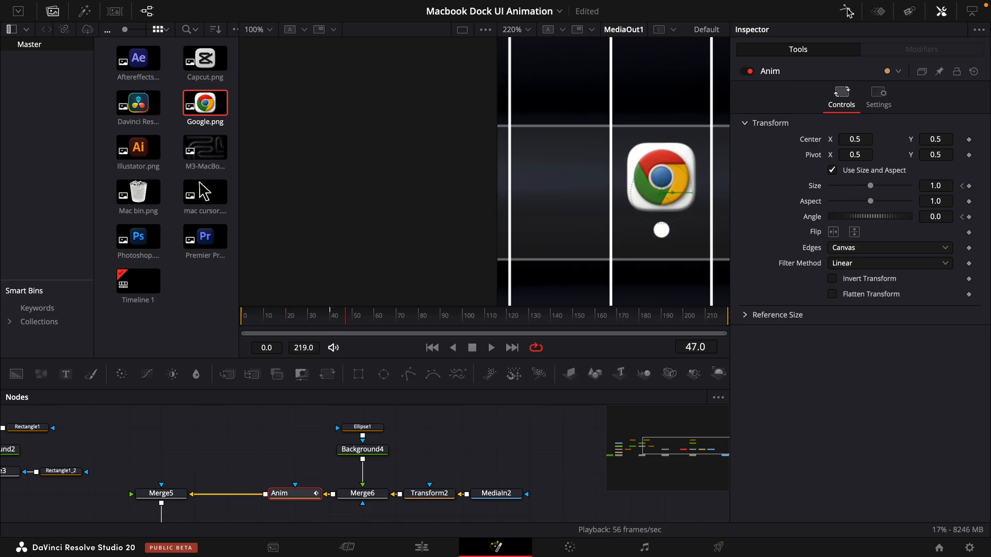
# - Show Anim's size and angle curves in the Spline editor and apply Out Cubic easing to their keyframes
pyautogui.click(848, 12)
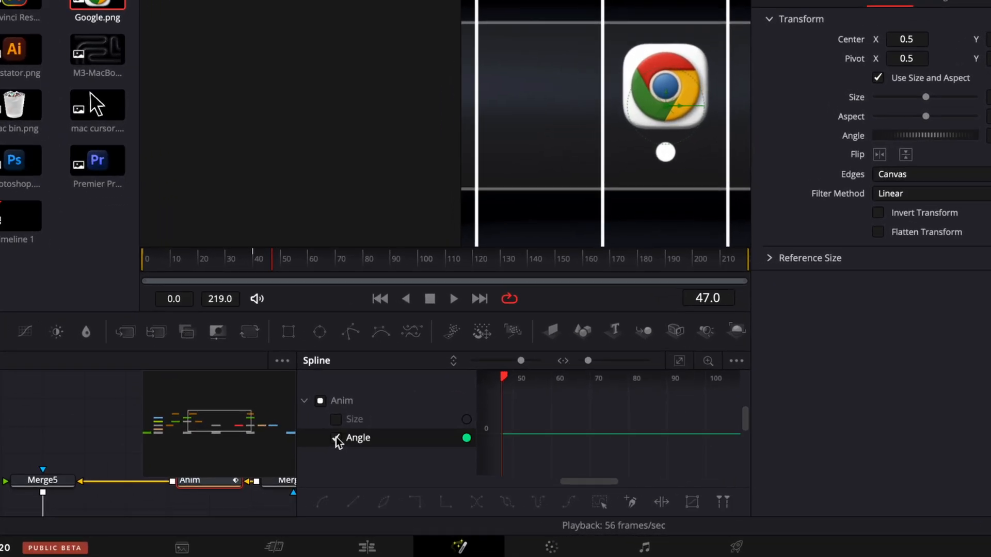
pyautogui.click(681, 353)
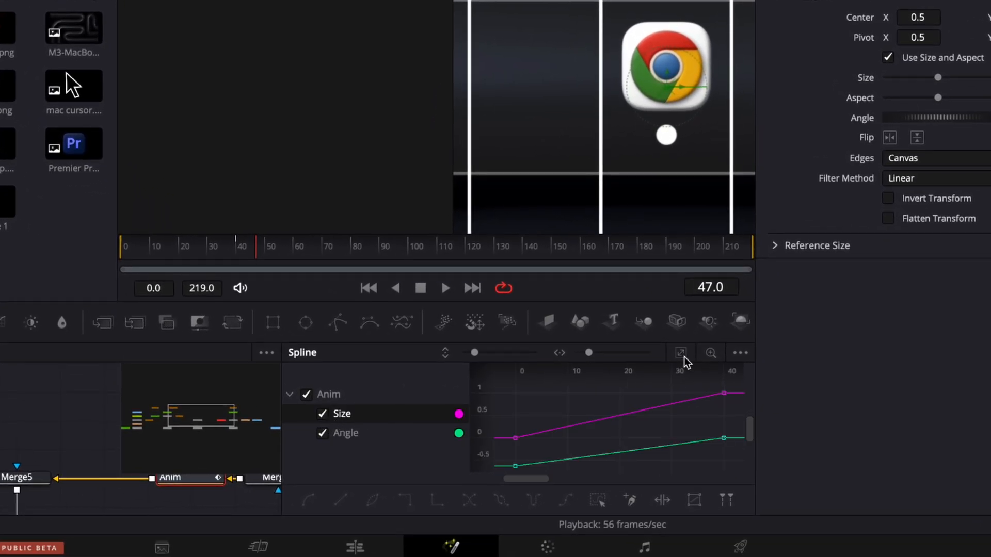
pyautogui.moveTo(738, 385); pyautogui.dragTo(496, 513)
pyautogui.rightClick(623, 440)
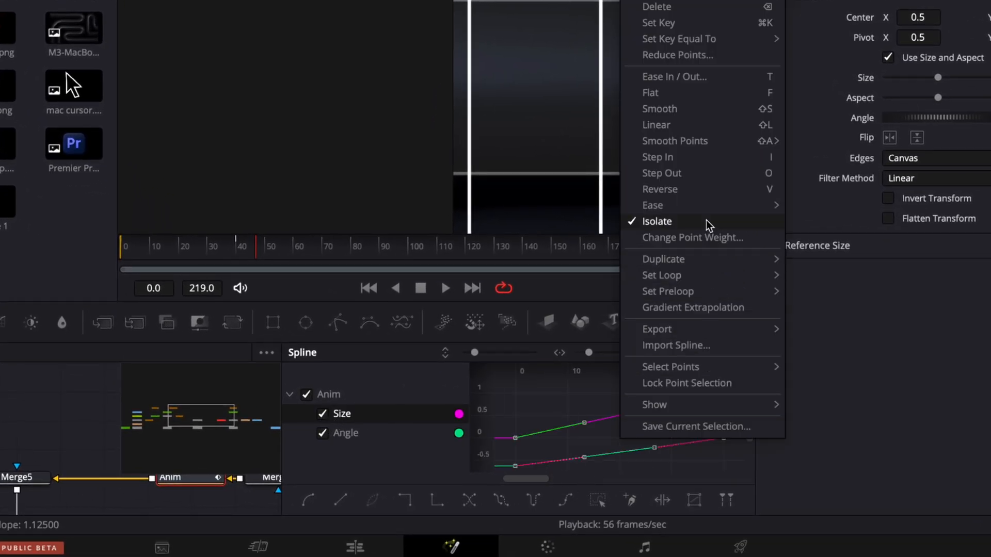
pyautogui.moveTo(699, 207)
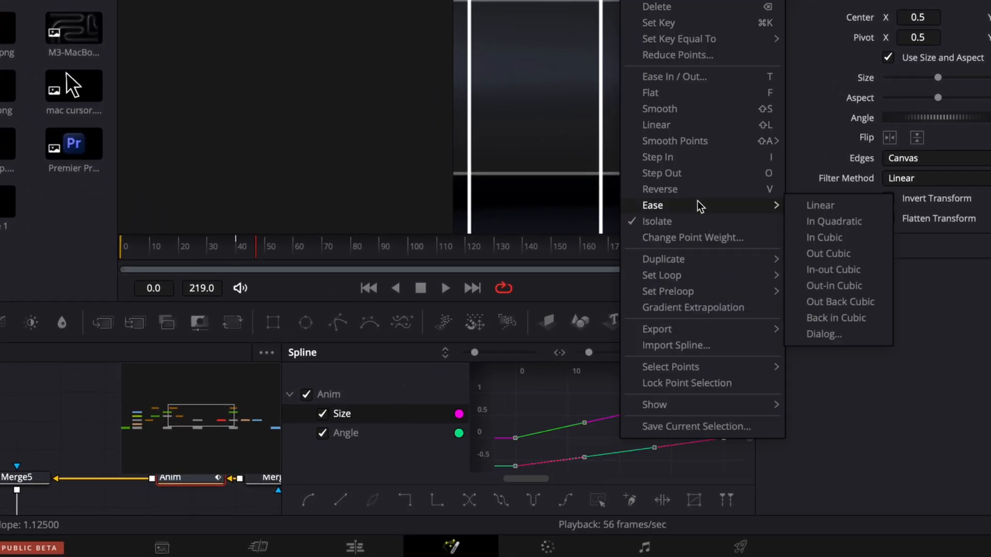
pyautogui.click(847, 254)
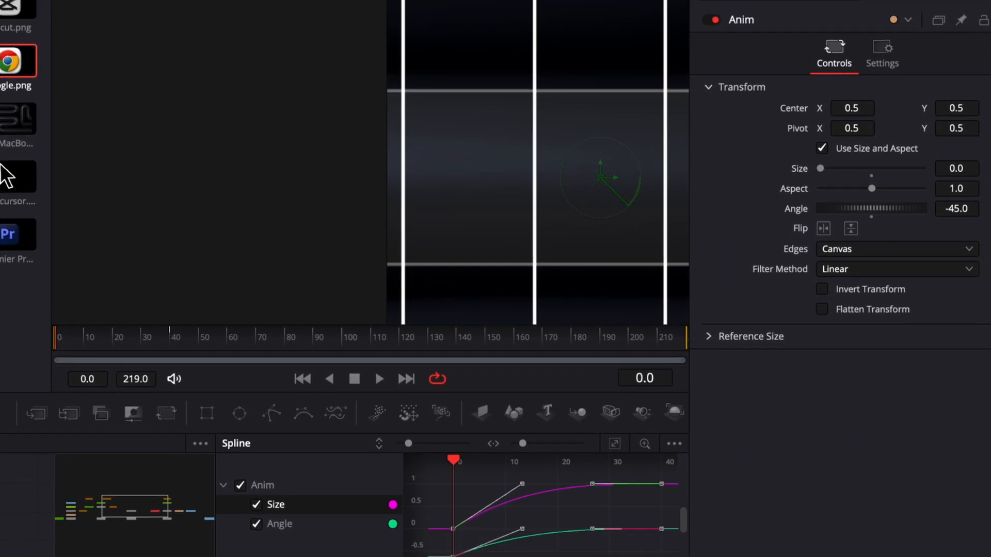
# - Enable motion blur on Anim with quality 5 and a shutter angle of 360
pyautogui.click(872, 59)
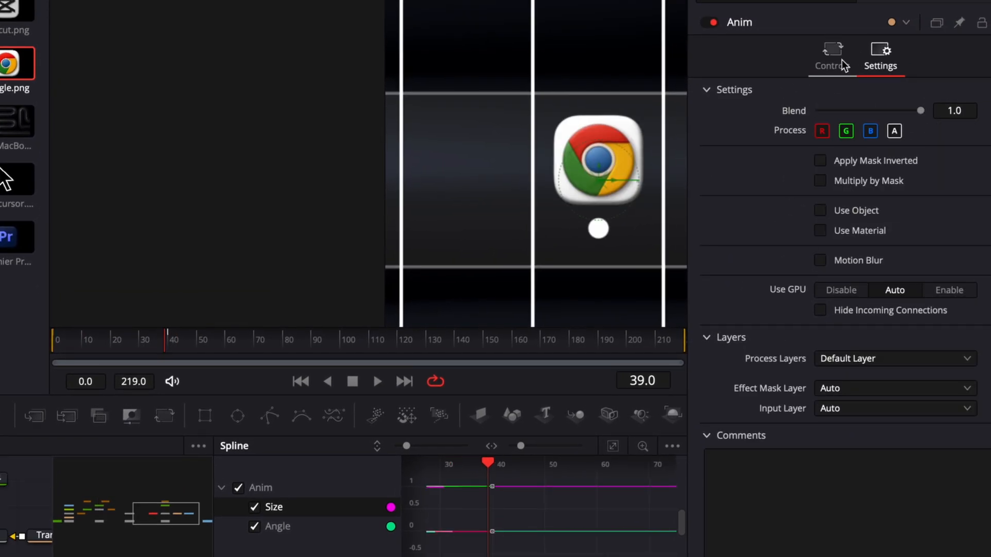
pyautogui.click(821, 261)
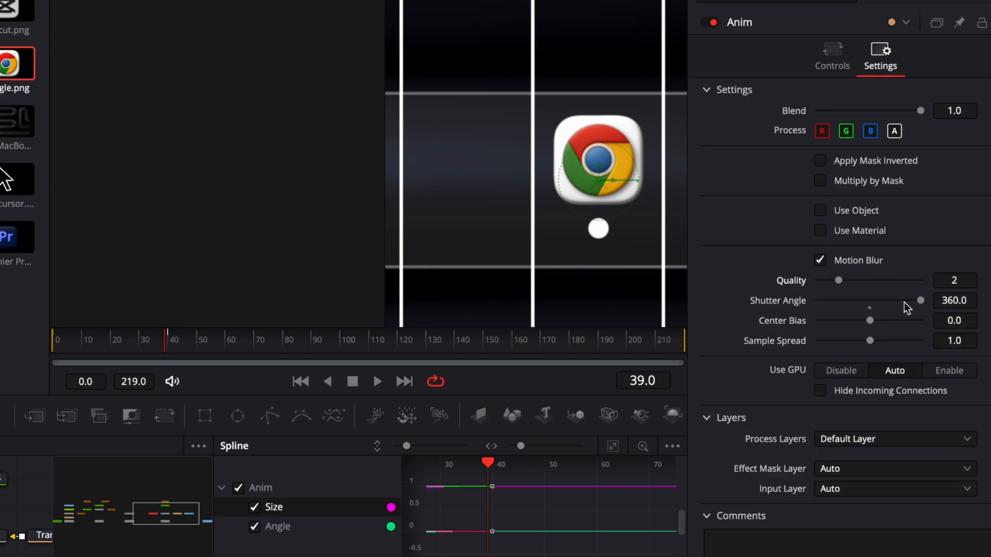
pyautogui.moveTo(880, 303); pyautogui.dragTo(874, 283)
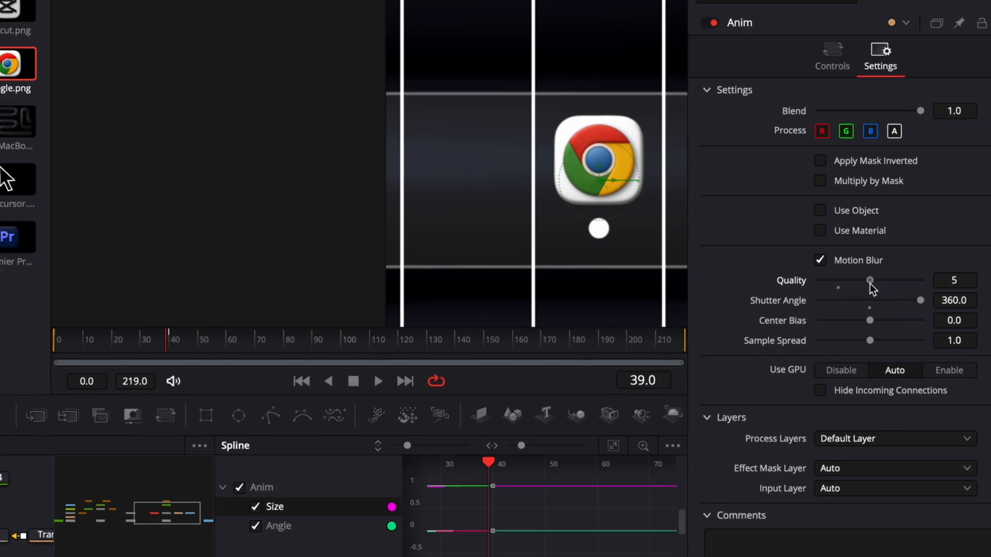
# - Rename the Google icon's MediaIn2 node to google
pyautogui.click(169, 470)
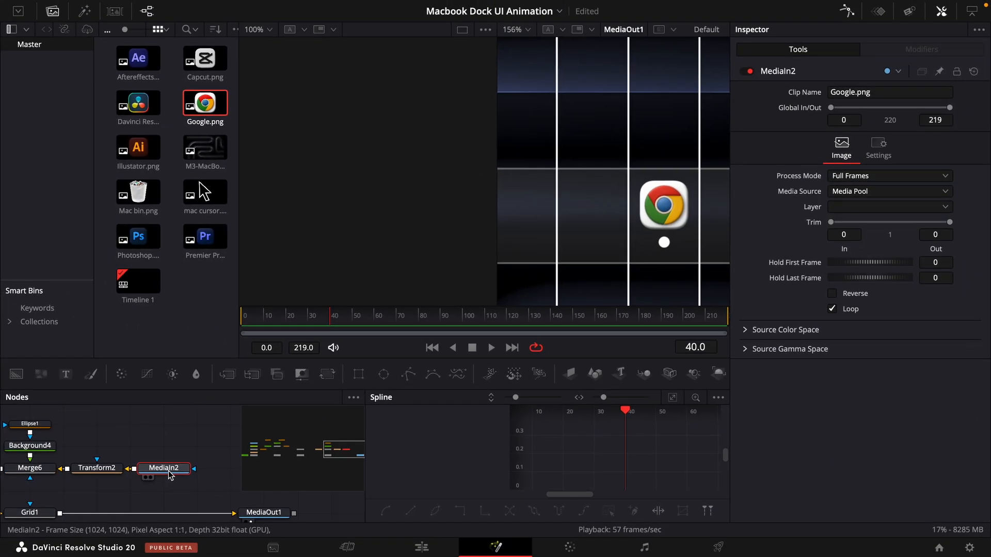
pyautogui.press('F2')
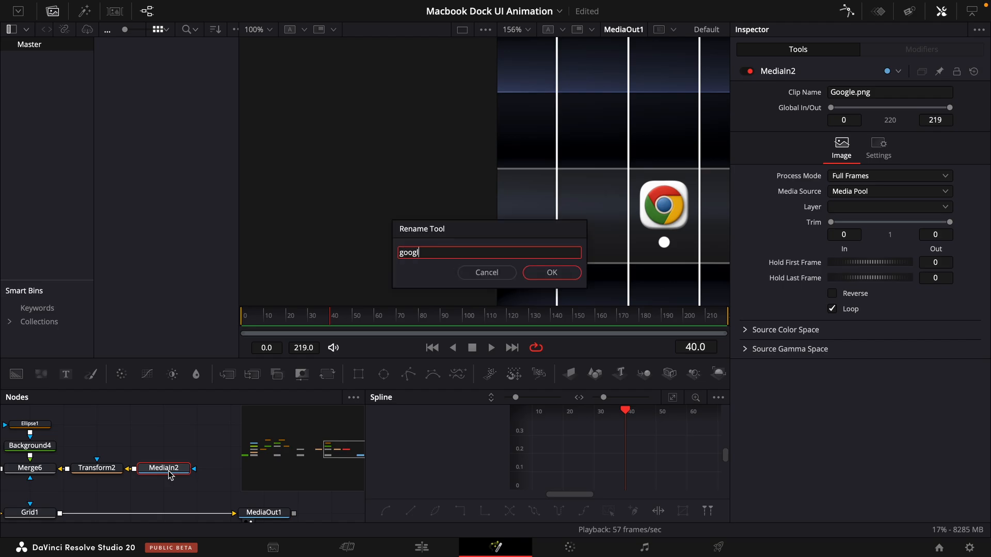
pyautogui.press('Return')
# - Duplicate the whole google icon node chain above the original and connect Merge5_1 into Merge5
pyautogui.hscroll(-1, 207, 482)
pyautogui.moveTo(223, 488); pyautogui.dragTo(1, 429)
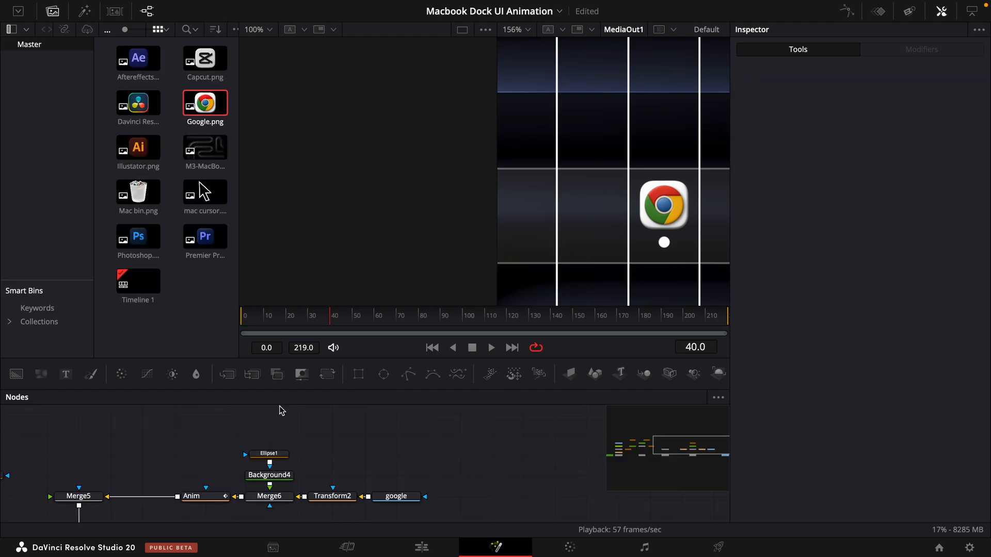
pyautogui.press('super+v')
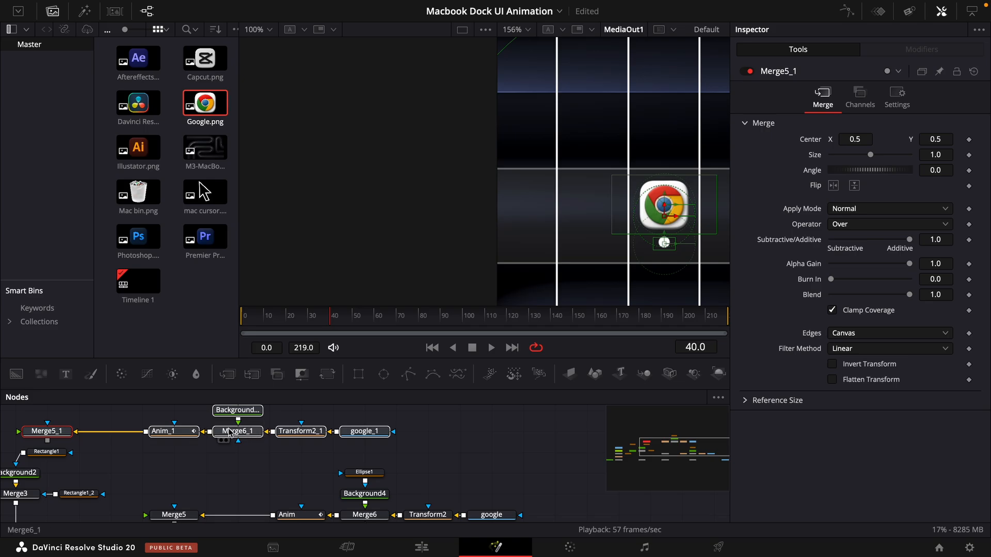
pyautogui.moveTo(237, 433); pyautogui.dragTo(364, 453)
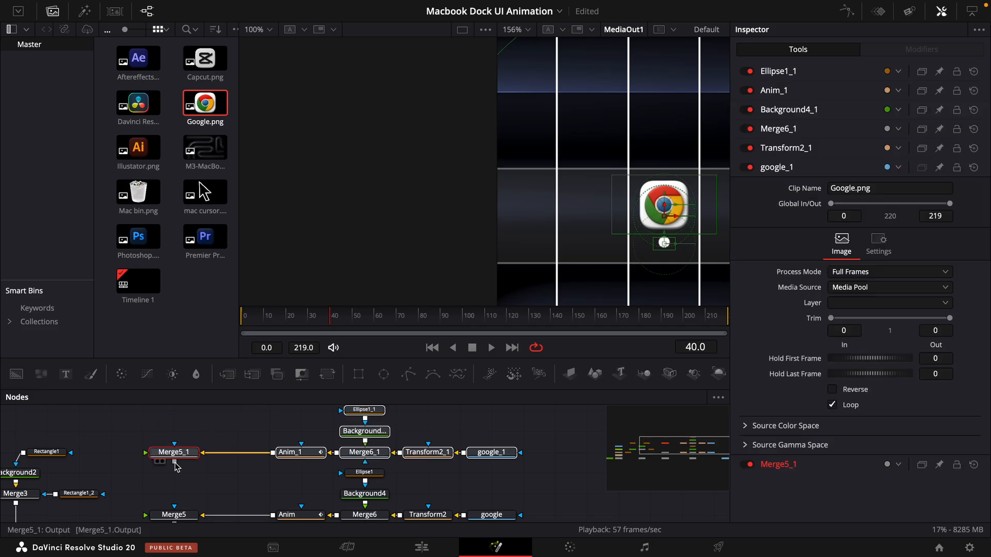
pyautogui.moveTo(175, 463); pyautogui.dragTo(174, 510)
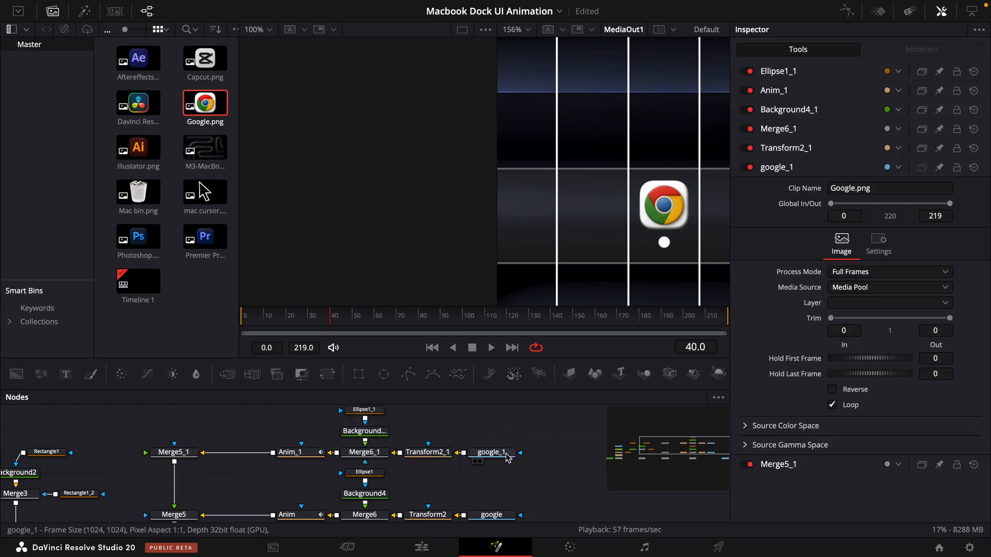
# - Replace the duplicated google_1 clip with Capcut.png and set the size of Transform2_1 to 0.113
pyautogui.click(492, 453)
pyautogui.press('Delete')
pyautogui.click(213, 69)
pyautogui.moveTo(214, 69); pyautogui.dragTo(491, 452)
pyautogui.click(428, 452)
pyautogui.scroll(5, 685, 199)
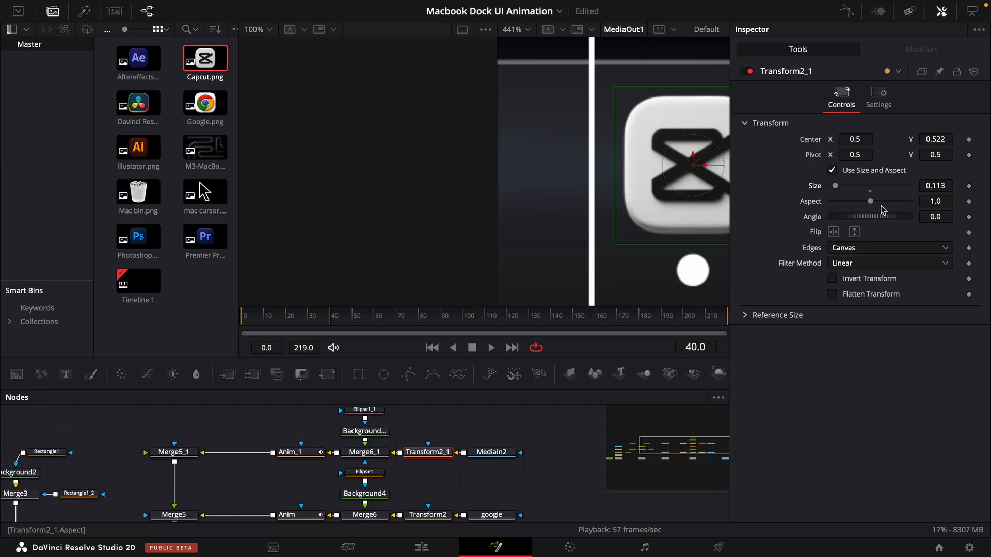
# - Shift Anim_1's size and angle keyframes in the Spline editor so that the animation starts at frame 10
pyautogui.hscroll(-1, 309, 455)
pyautogui.click(319, 450)
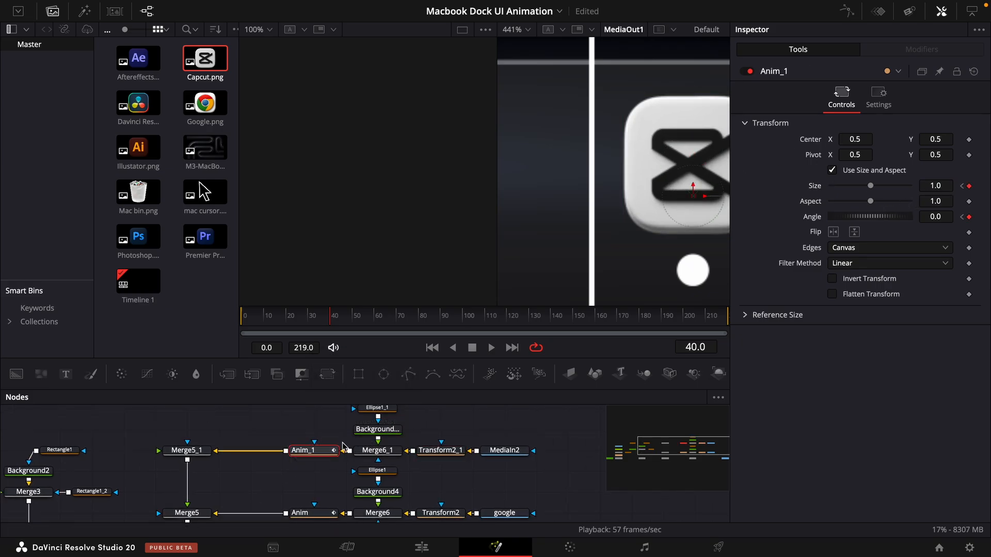
pyautogui.click(847, 12)
pyautogui.click(719, 397)
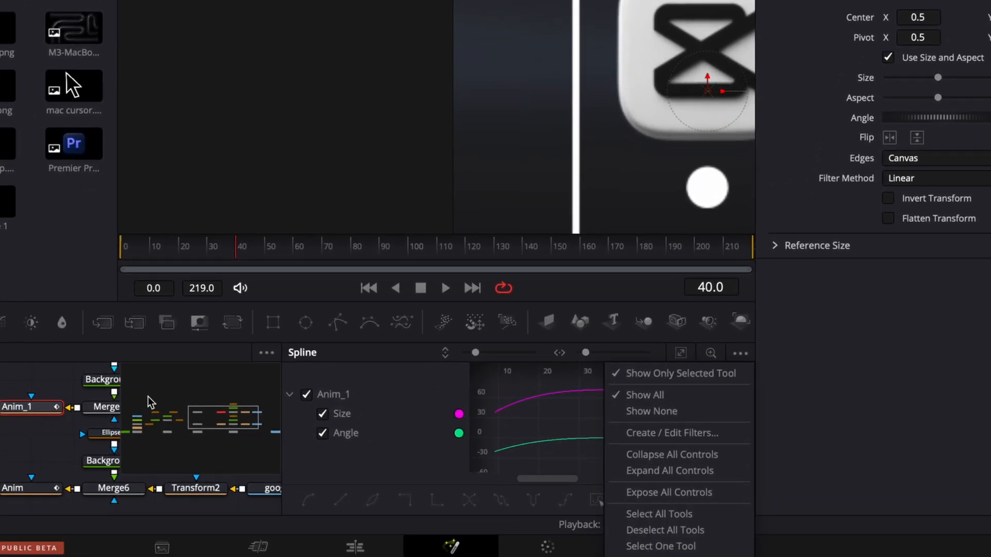
pyautogui.click(632, 411)
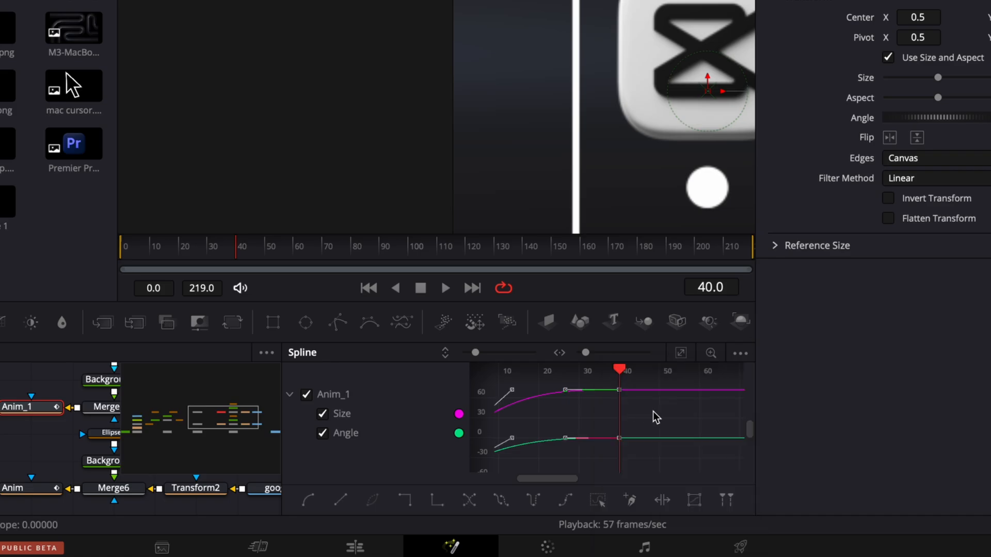
pyautogui.click(681, 354)
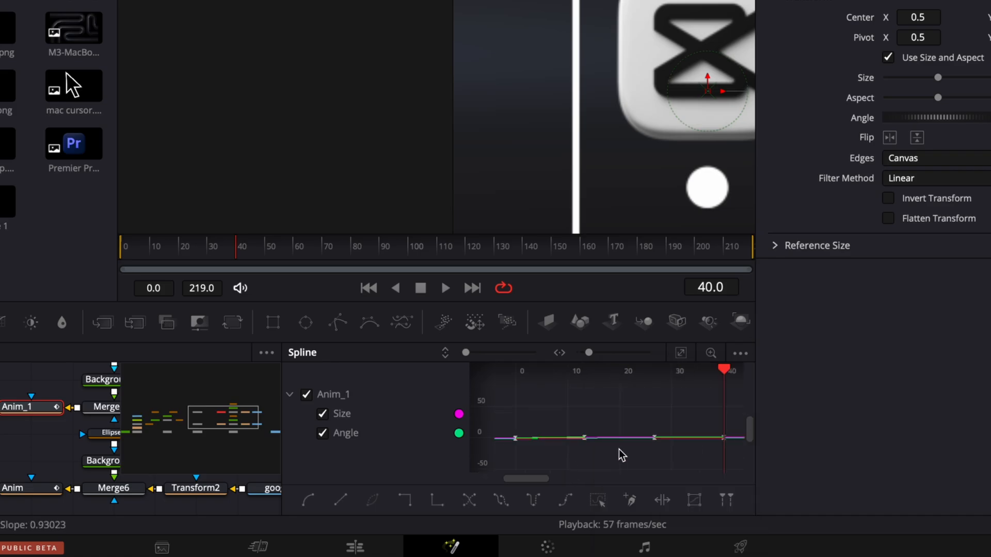
pyautogui.click(682, 356)
pyautogui.moveTo(514, 472); pyautogui.dragTo(567, 471)
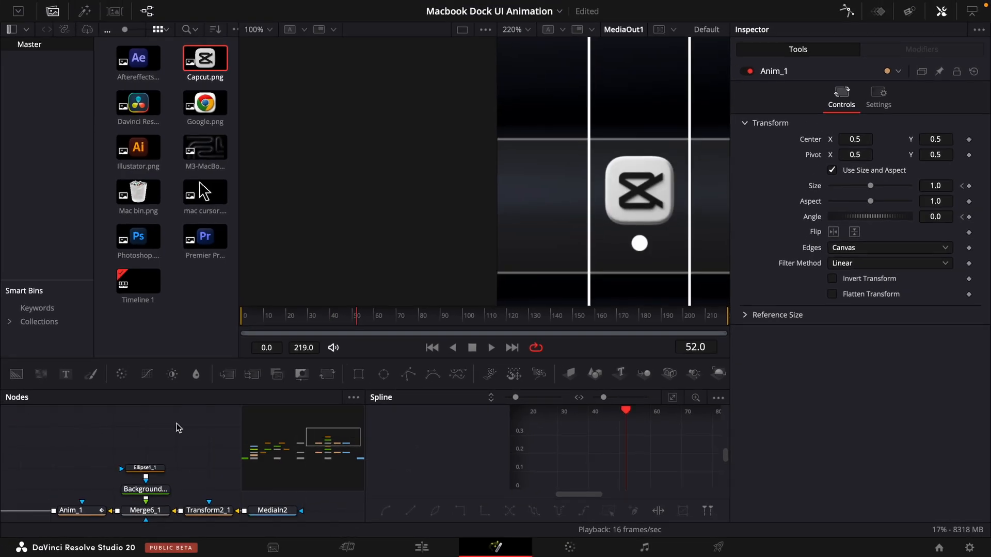
# - Paste another copy of the icon node chain above the Capcut chain and connect Merge5_2 into Merge5_1
pyautogui.press('super+v')
pyautogui.moveTo(120, 448); pyautogui.dragTo(102, 434)
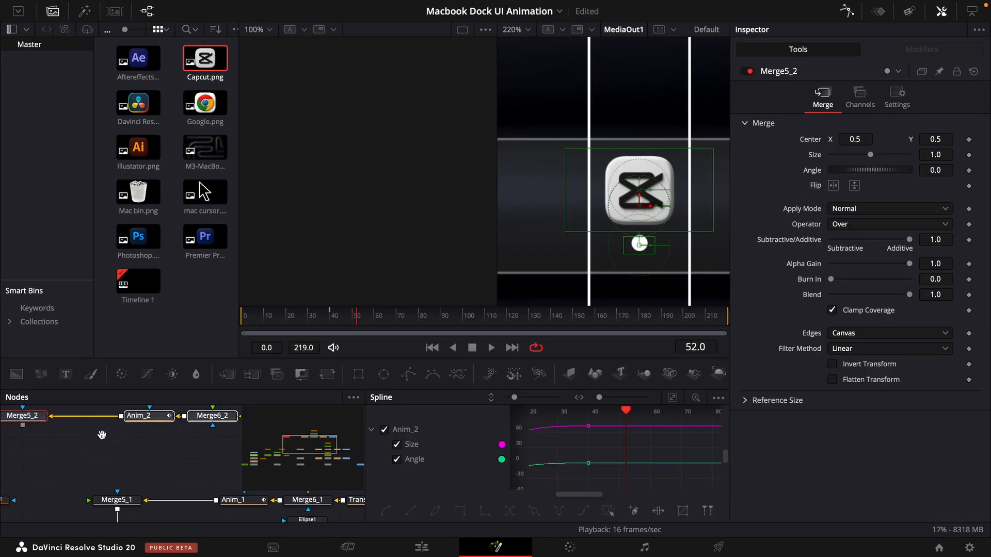
pyautogui.moveTo(26, 418); pyautogui.dragTo(116, 439)
pyautogui.moveTo(117, 447); pyautogui.dragTo(119, 497)
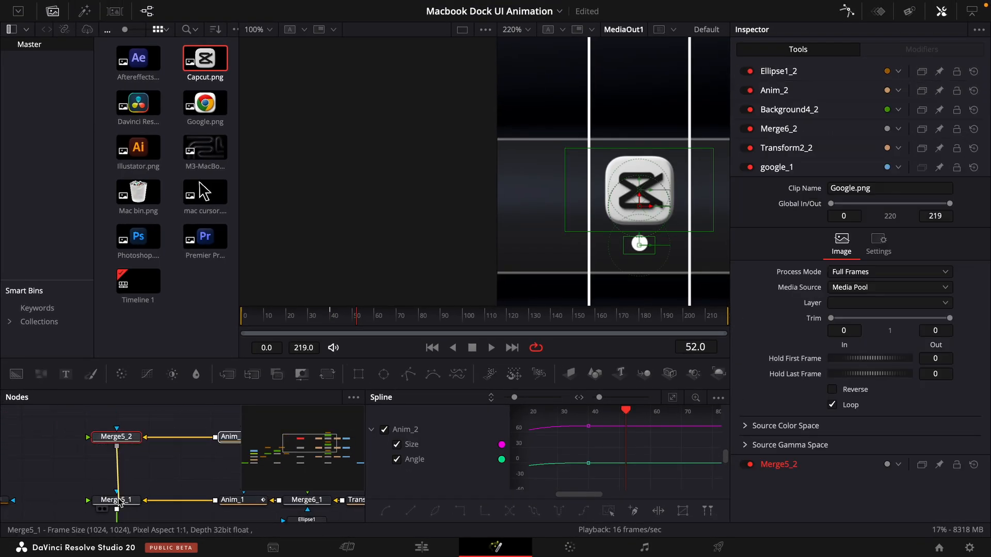
# - Replace the google_1 clip in the newest icon chain with Illustator.png
pyautogui.moveTo(227, 471); pyautogui.dragTo(4, 501)
pyautogui.click(191, 453)
pyautogui.moveTo(143, 152); pyautogui.dragTo(225, 437)
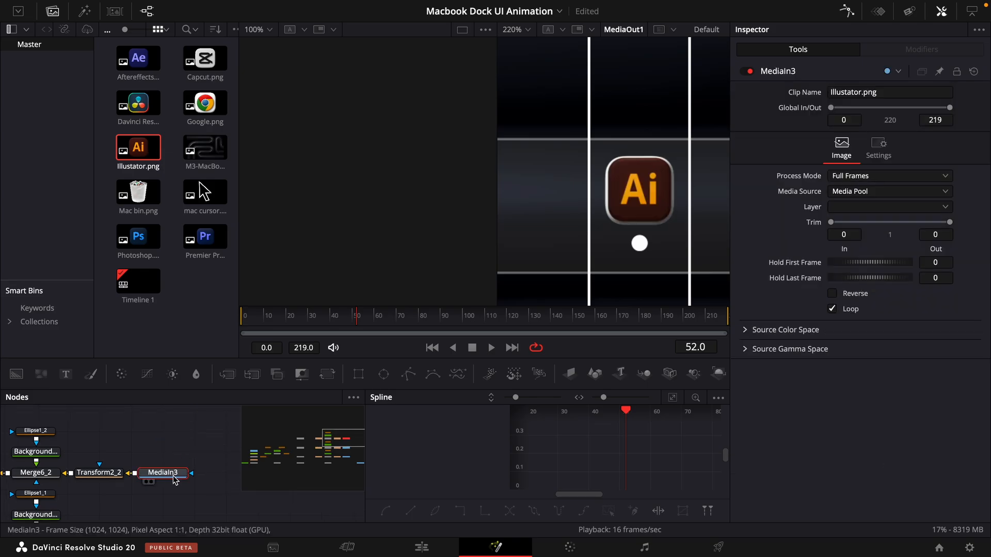
# - Rename the MediaIn2 node to capcut and the MediaIn3 node to Ai
pyautogui.scroll(-3, 160, 480)
pyautogui.click(146, 481)
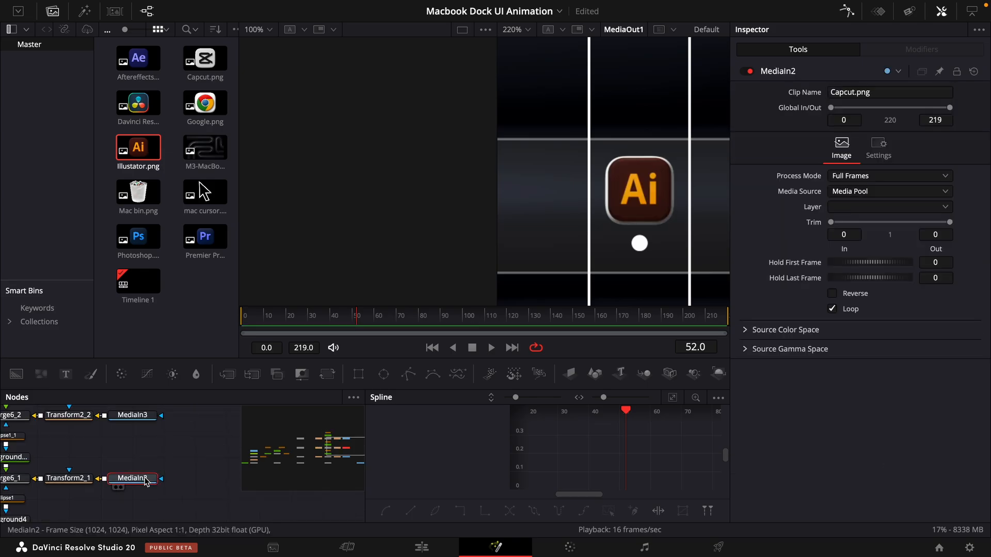
pyautogui.press('F2')
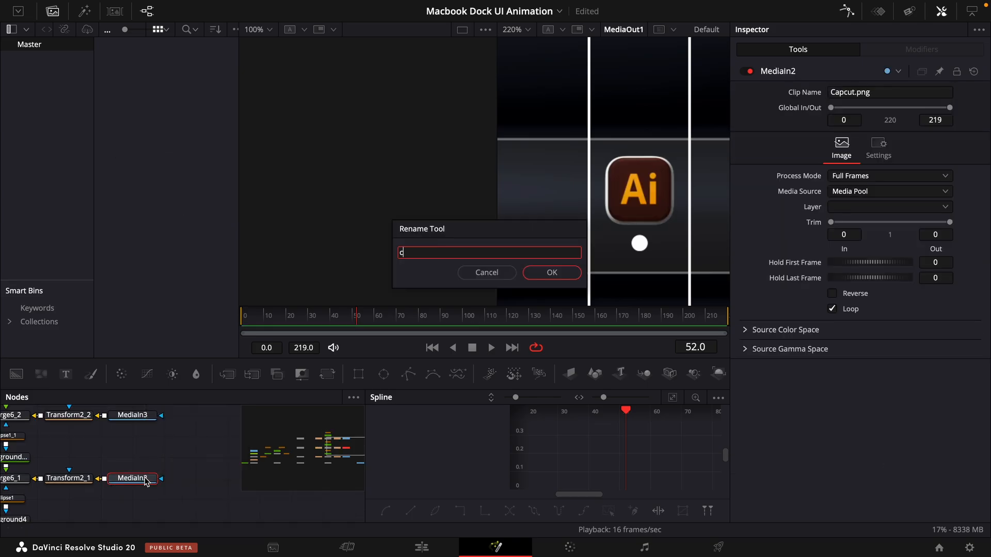
pyautogui.write('capcut')
pyautogui.press('Return')
pyautogui.scroll(1, 139, 464)
pyautogui.click(137, 430)
pyautogui.press('F2')
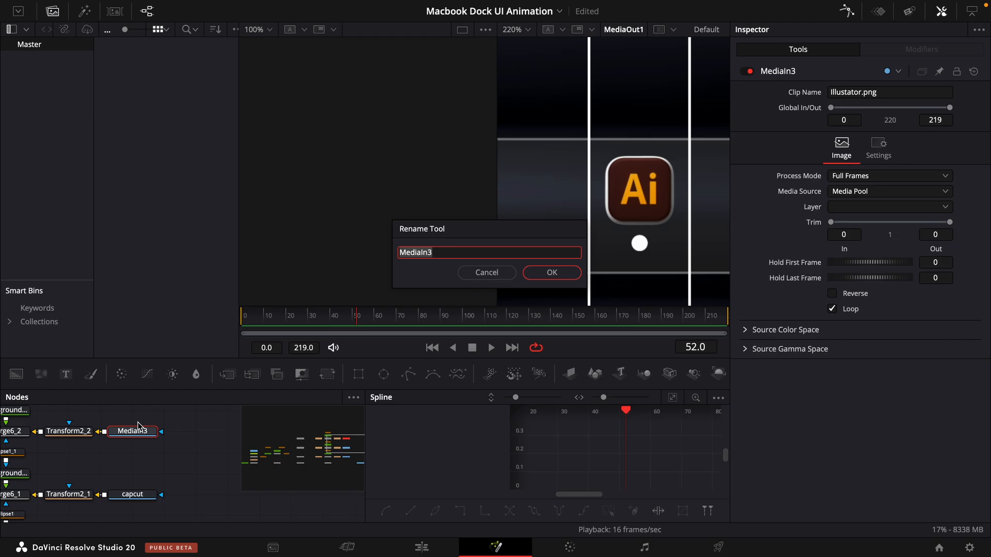
pyautogui.write('Ai')
pyautogui.press('Return')
# - Set Transform2_2's size to 0.122 and its pivot Y to 0.499 so the Illustrator icon fills its tile
pyautogui.click(69, 431)
pyautogui.scroll(2, 676, 204)
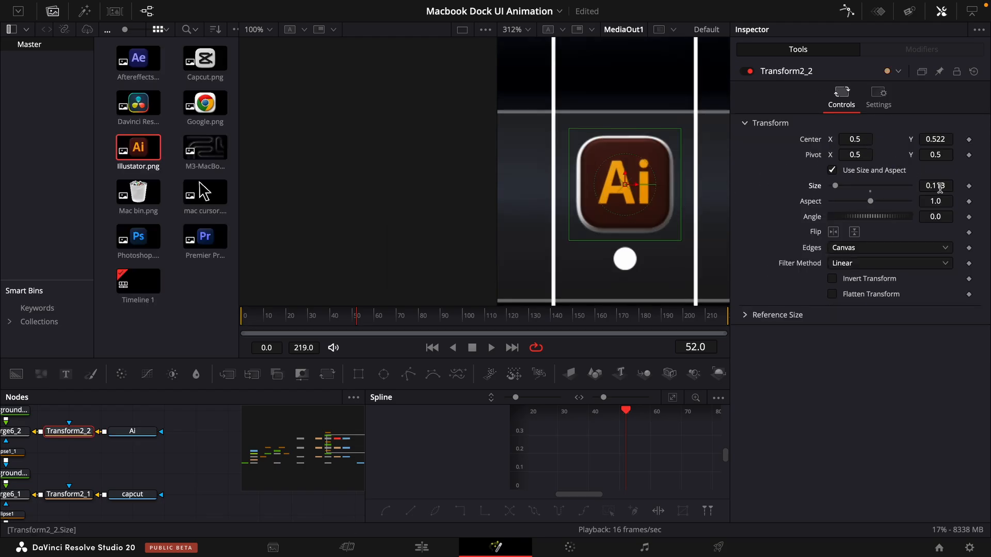
pyautogui.scroll(10, 939, 186)
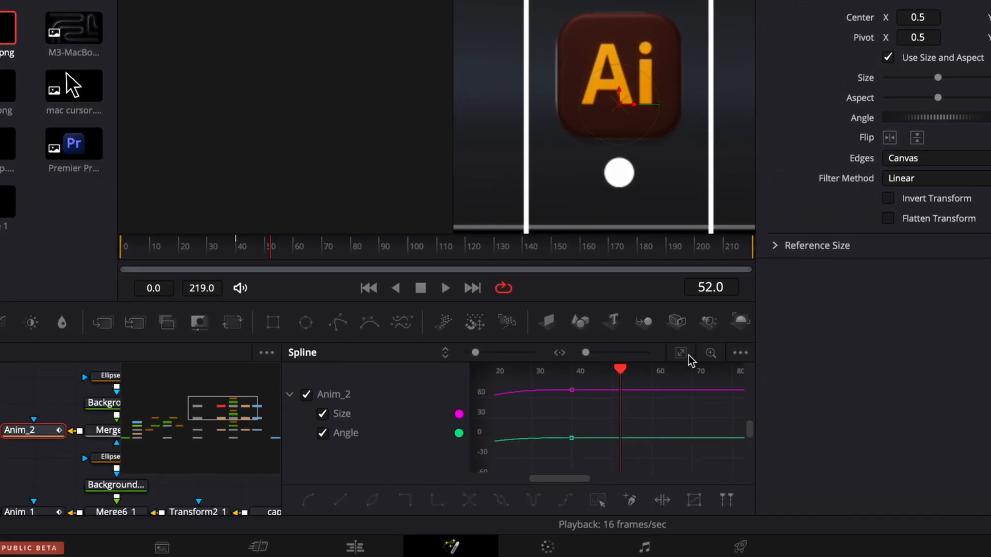
# - Shift all of Anim_2's size and angle keyframes in the Spline editor so that the animation starts at frame 20
pyautogui.click(682, 355)
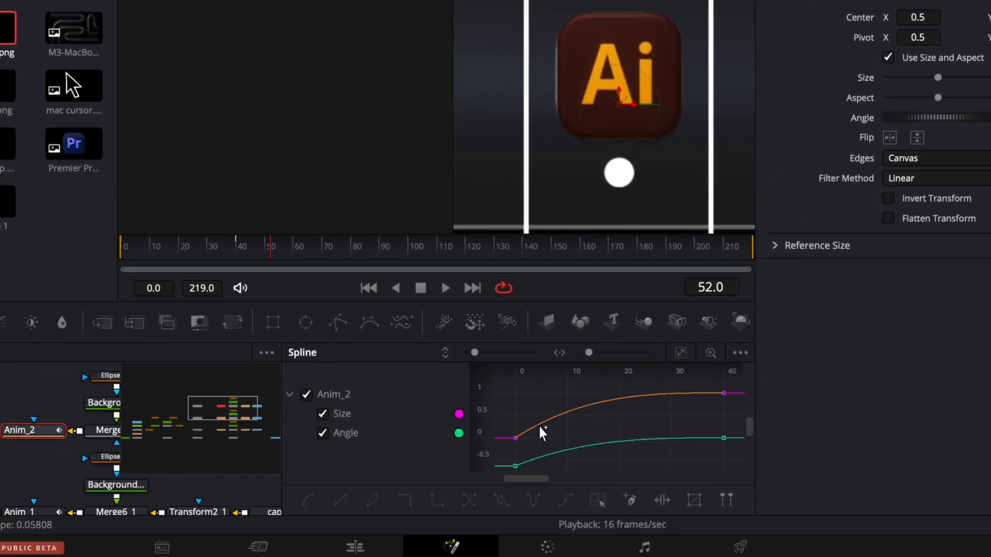
pyautogui.hotkey('ctrl', 'a')
pyautogui.moveTo(516, 439); pyautogui.dragTo(630, 439)
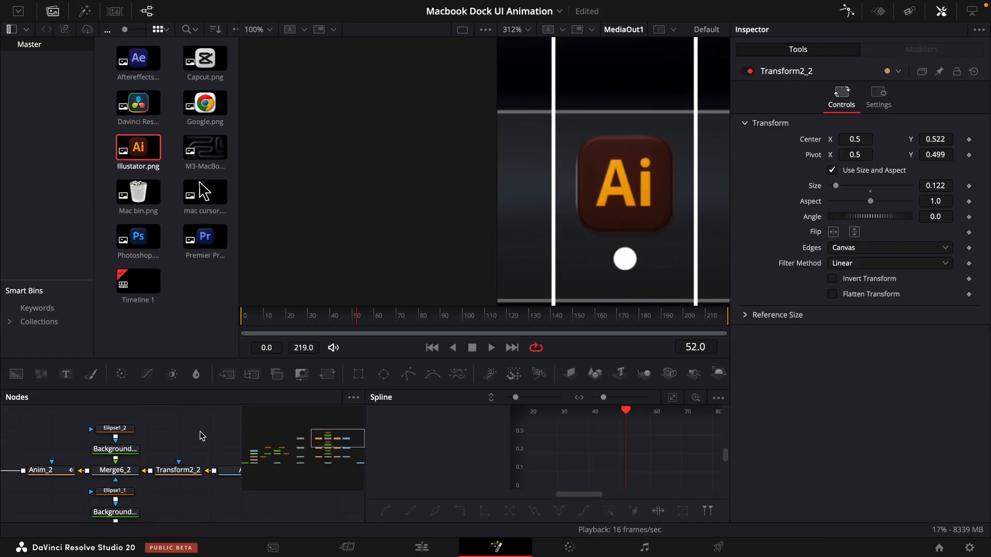
pyautogui.moveTo(201, 436); pyautogui.dragTo(127, 473)
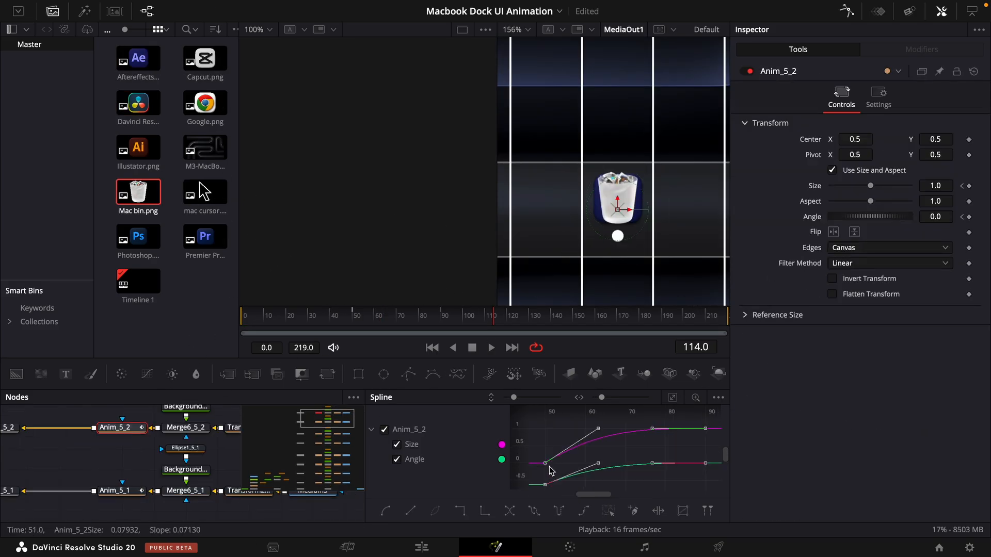
# - Shift Anim_5_2's size and angle keyframes so that the bin icon's animation starts at about frame 70
pyautogui.moveTo(544, 470); pyautogui.dragTo(627, 467)
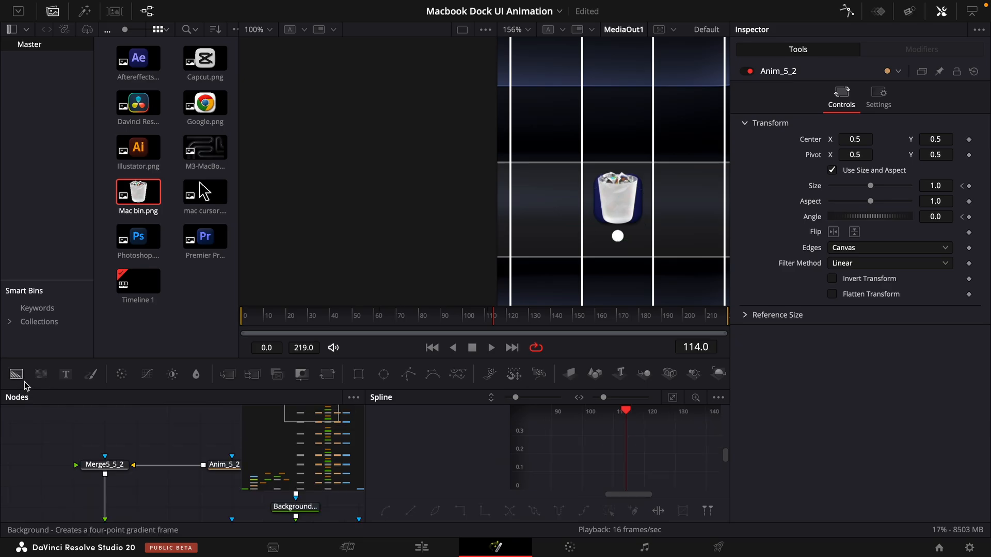
# - Add a Background node feeding into Merge5_5_2 and set its colour to white
pyautogui.moveTo(19, 376); pyautogui.dragTo(105, 467)
pyautogui.click(865, 198)
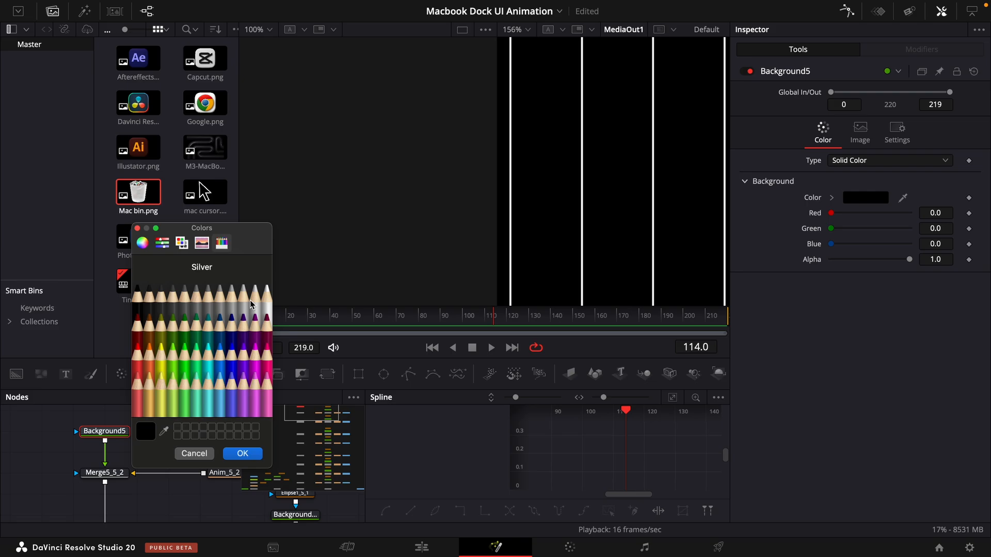
pyautogui.click(255, 304)
pyautogui.click(242, 453)
# - Mask Background5 with a Rectangle 0.001 wide and 0.123 high to form a thin vertical separator line
pyautogui.click(359, 374)
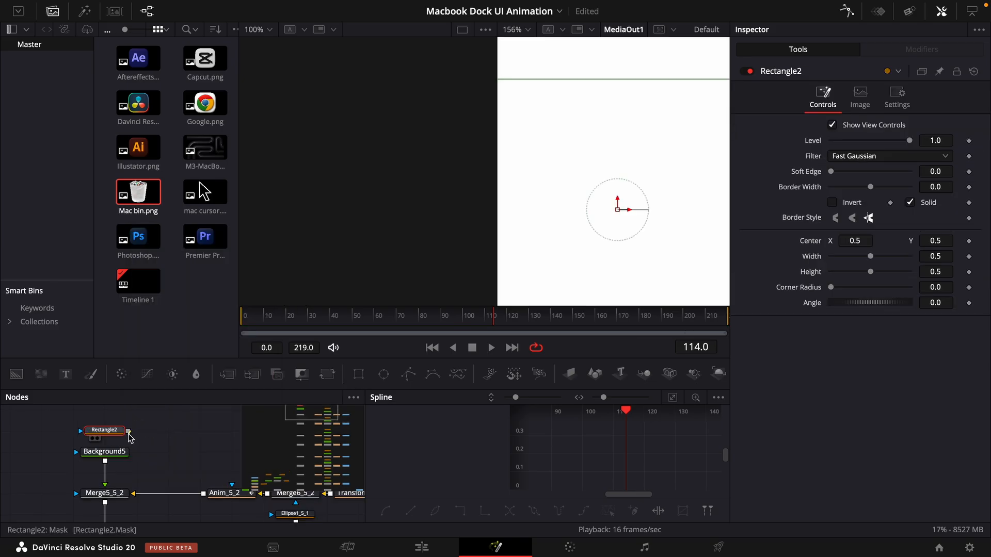
pyautogui.moveTo(944, 271); pyautogui.dragTo(908, 262)
pyautogui.scroll(5, 602, 230)
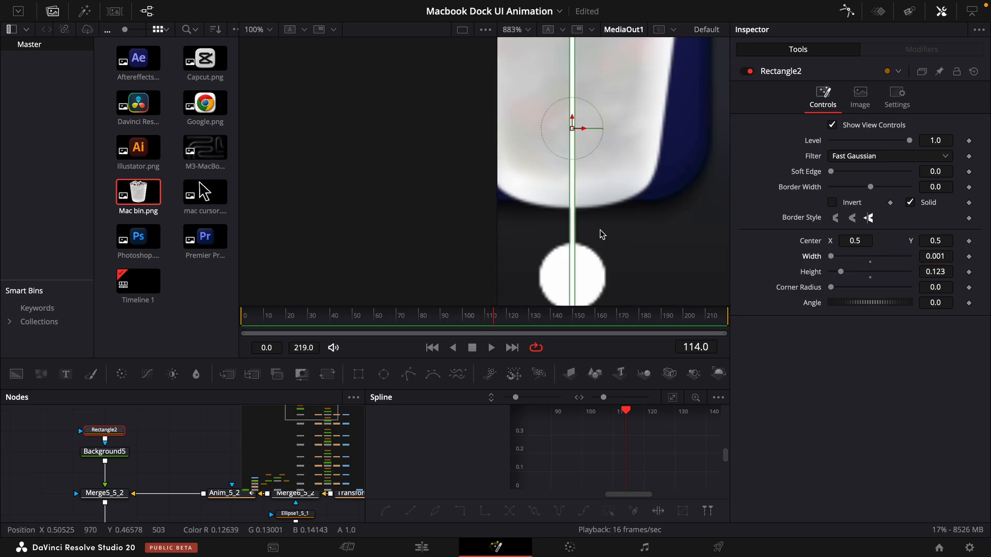
pyautogui.scroll(-4, 601, 229)
# - Move the separator's Rectangle2 mask horizontally along the dock to a center X of about 0.73
pyautogui.moveTo(603, 205); pyautogui.dragTo(673, 217)
pyautogui.scroll(-2, 692, 215)
pyautogui.scroll(5, 673, 216)
# - Keyframe Rectangle2's height from 0 at frame 65 to 0.123 at frame 90
pyautogui.moveTo(432, 318); pyautogui.dragTo(388, 325)
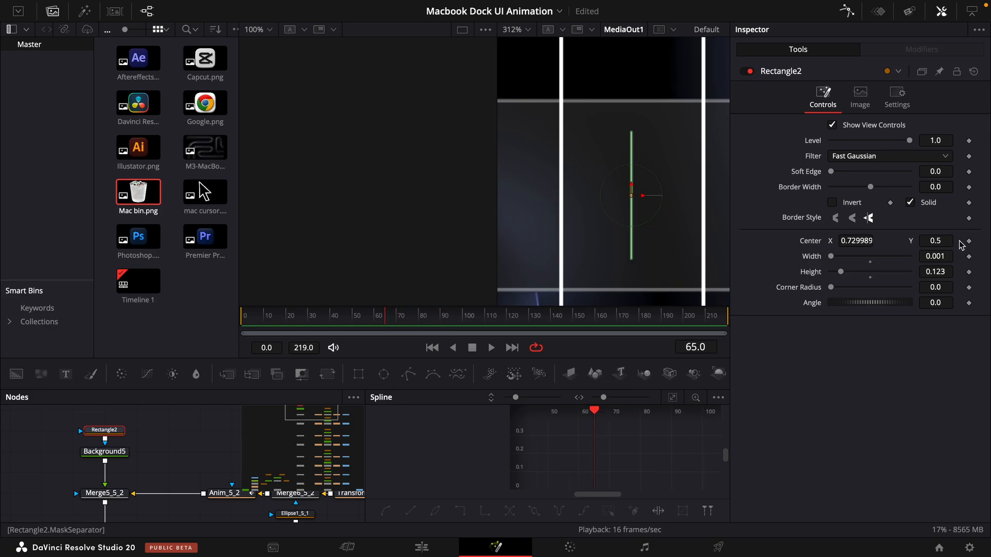
pyautogui.click(968, 272)
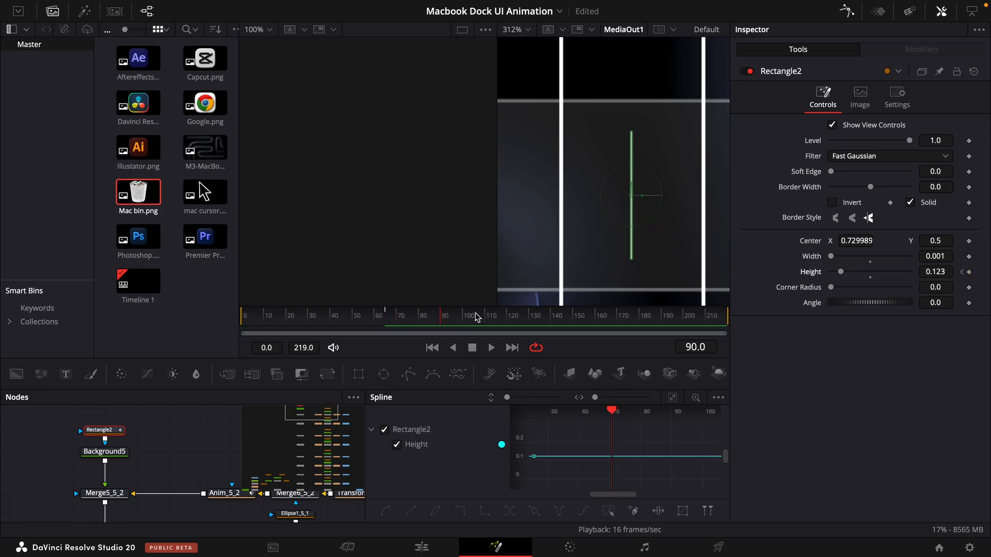
pyautogui.click(969, 273)
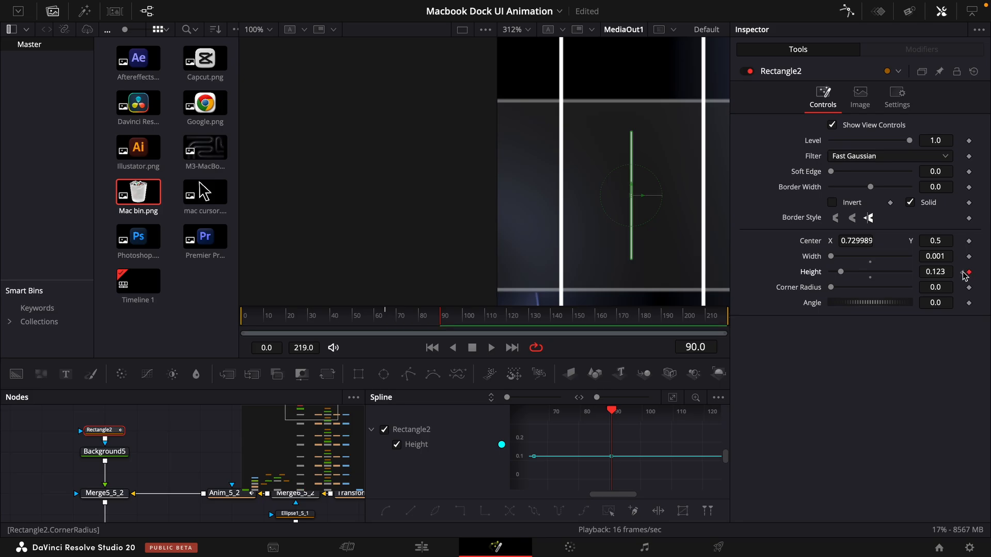
pyautogui.click(963, 274)
pyautogui.moveTo(947, 273); pyautogui.dragTo(838, 277)
pyautogui.write('0')
pyautogui.press('Return')
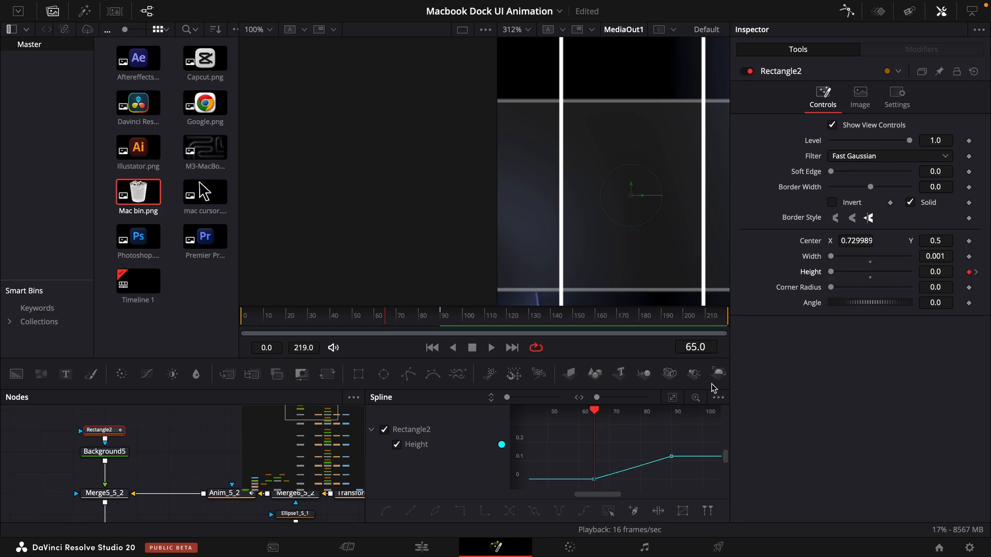
# - Smooth Rectangle2's height keyframes with ease in 47.6 and ease out 51.9, and enable motion blur on it
pyautogui.click(584, 511)
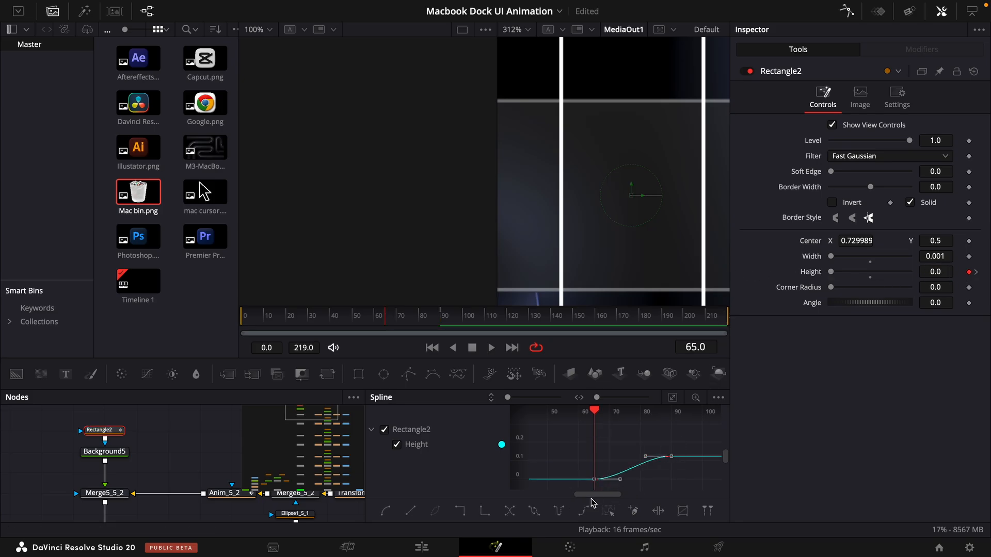
pyautogui.press('t')
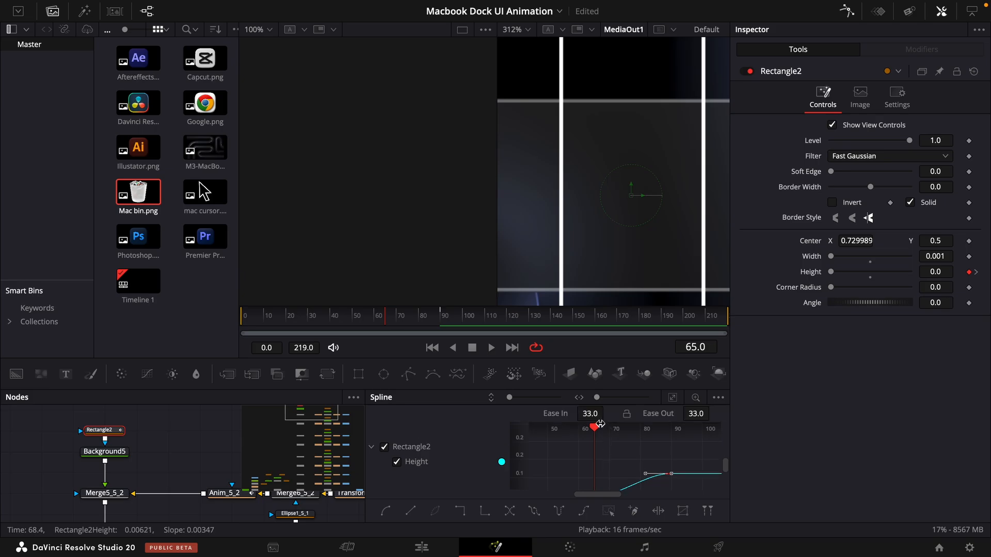
pyautogui.moveTo(591, 414); pyautogui.dragTo(611, 410)
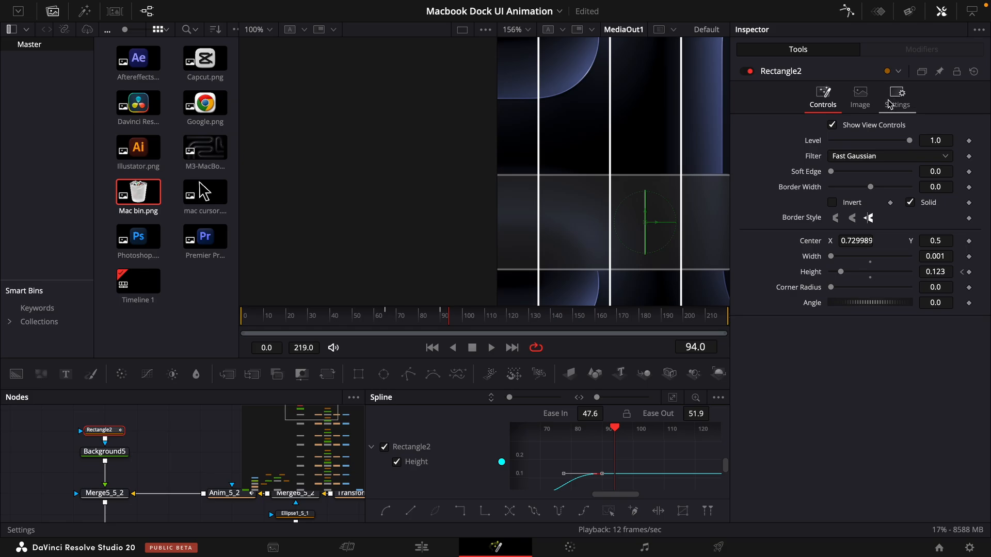
pyautogui.click(890, 105)
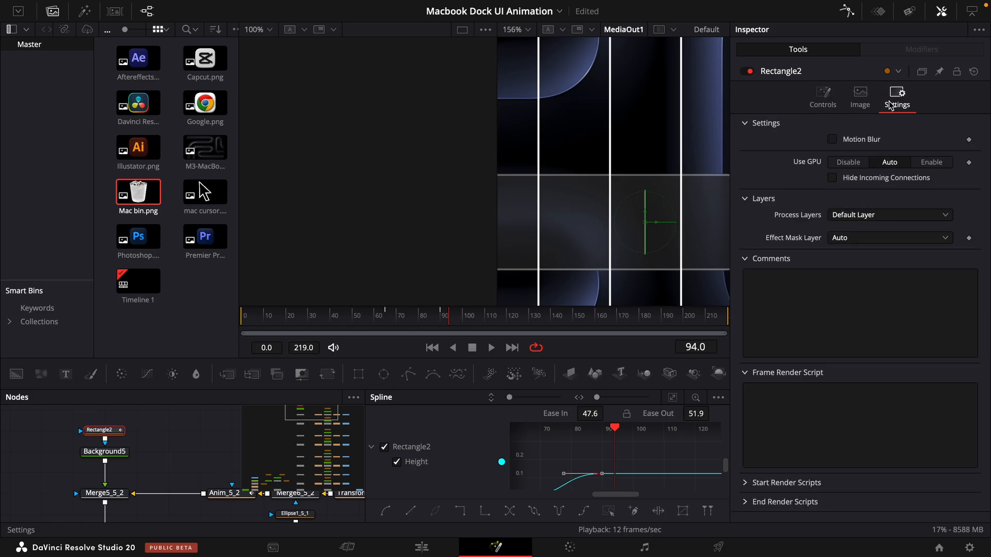
pyautogui.click(832, 140)
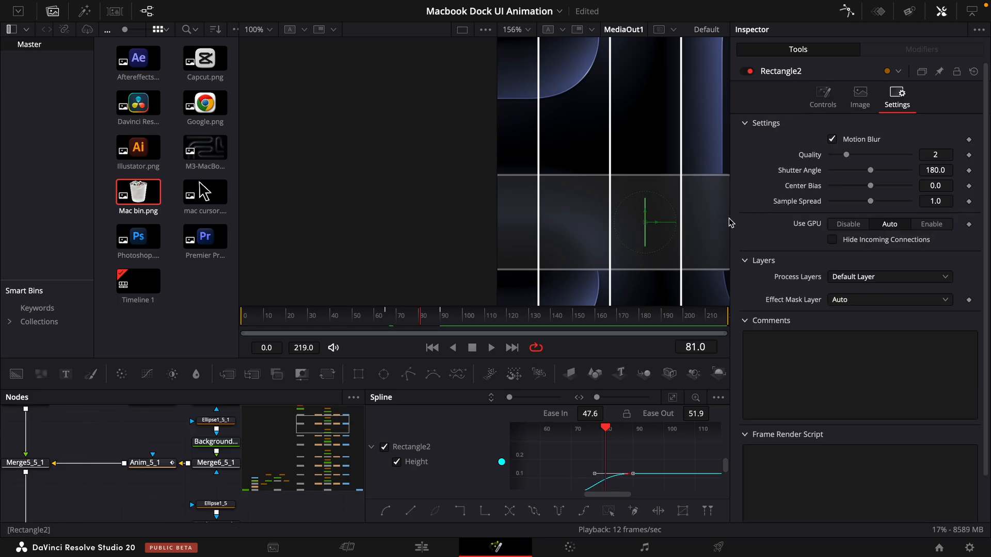
# - Set the center X of the Google icon's Anim node to -0.071, placing it at the dock's start
pyautogui.scroll(-3, 626, 242)
pyautogui.hscroll(-3, 626, 242)
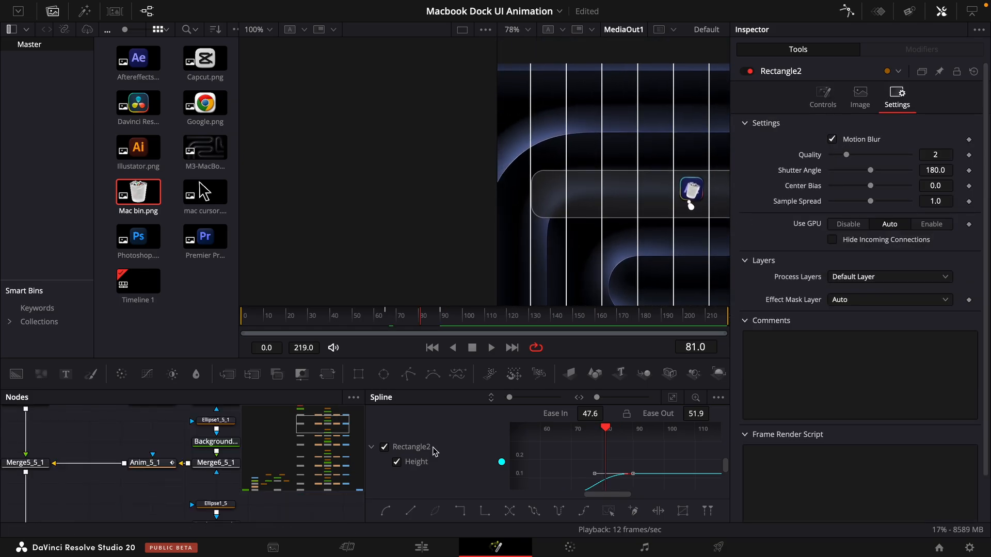
pyautogui.scroll(-6, 205, 454)
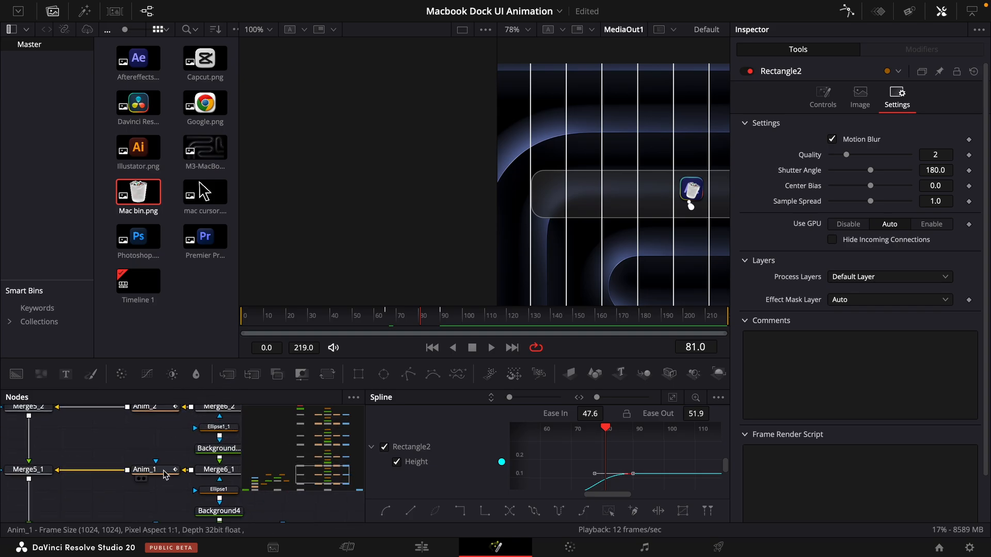
pyautogui.hscroll(3, 163, 470)
pyautogui.scroll(-4, 84, 442)
pyautogui.click(85, 472)
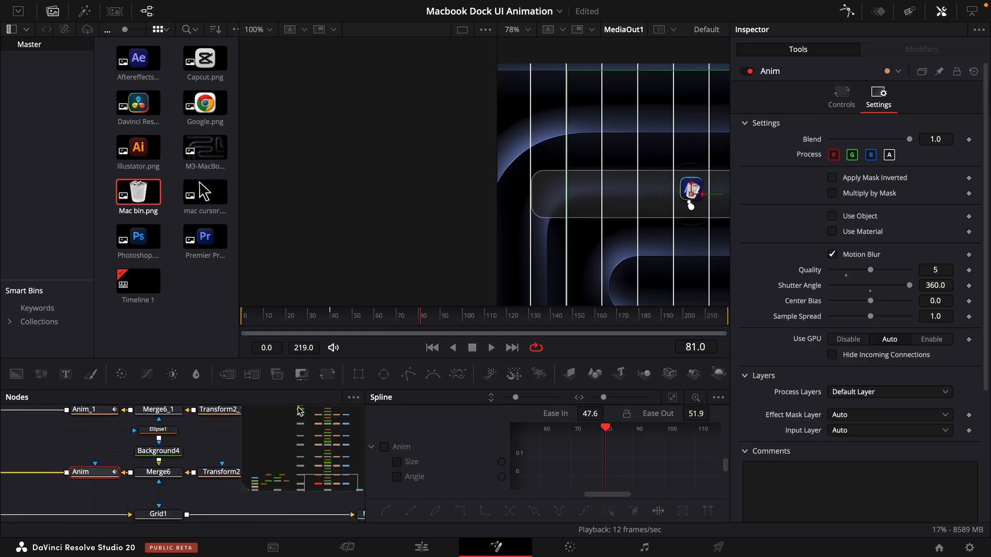
pyautogui.click(835, 106)
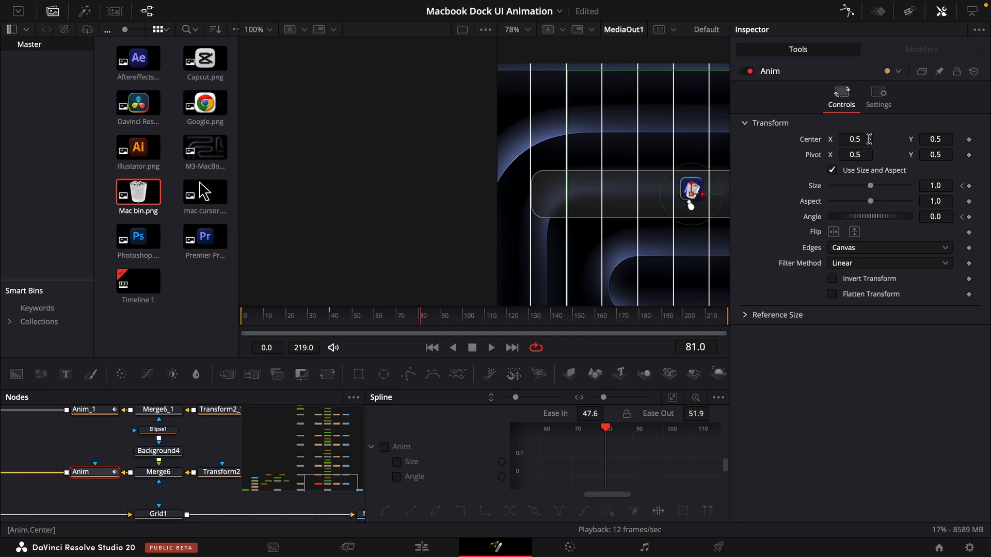
pyautogui.moveTo(869, 140); pyautogui.dragTo(550, 185)
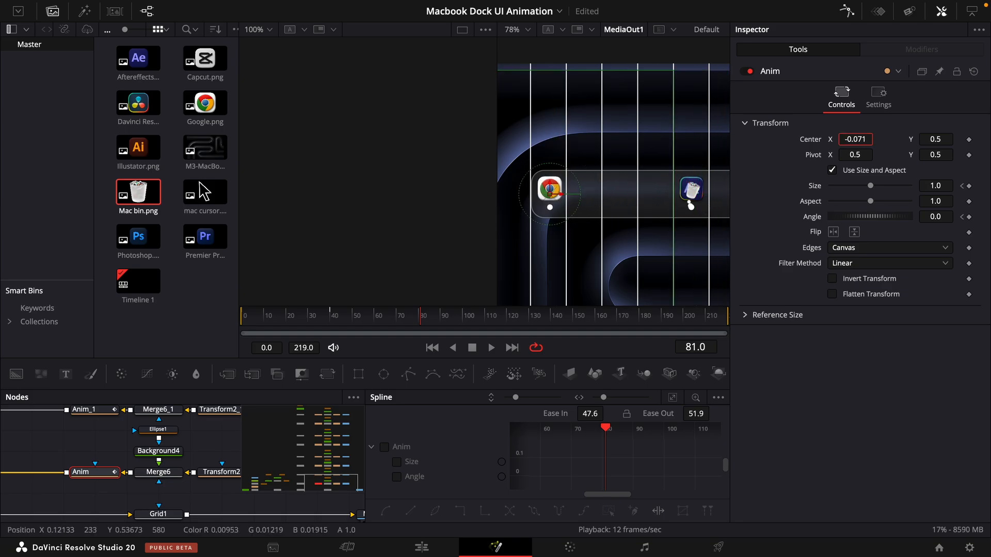
# - Set the center X of the CapCut icon's Anim_1 node to 0.067
pyautogui.scroll(1, 106, 432)
pyautogui.click(107, 431)
pyautogui.moveTo(867, 140); pyautogui.dragTo(593, 170)
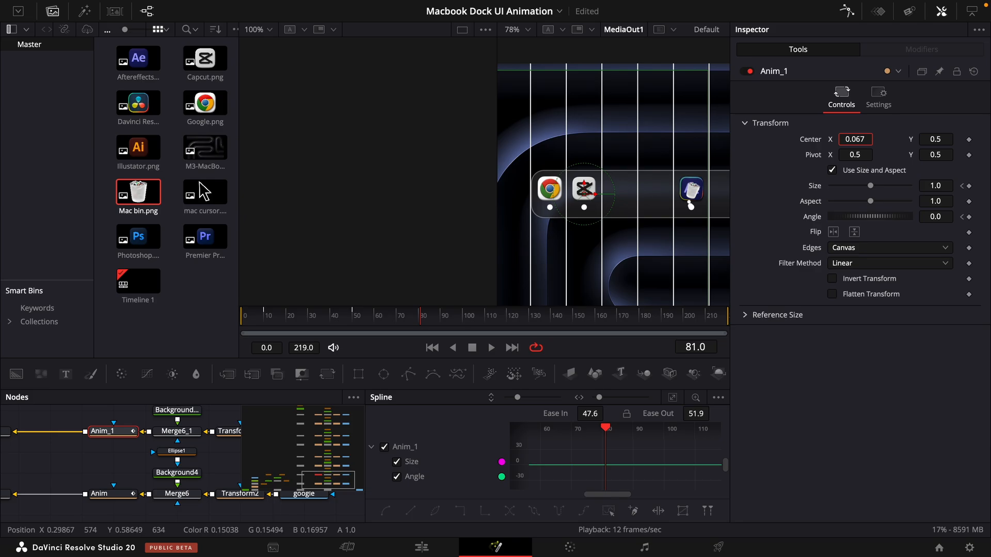
# - Set Anim_2's center X to 0.212 and move the Premiere icon into the next grid column
pyautogui.hotkey('ctrl', 'v')
pyautogui.moveTo(862, 139); pyautogui.dragTo(684, 143)
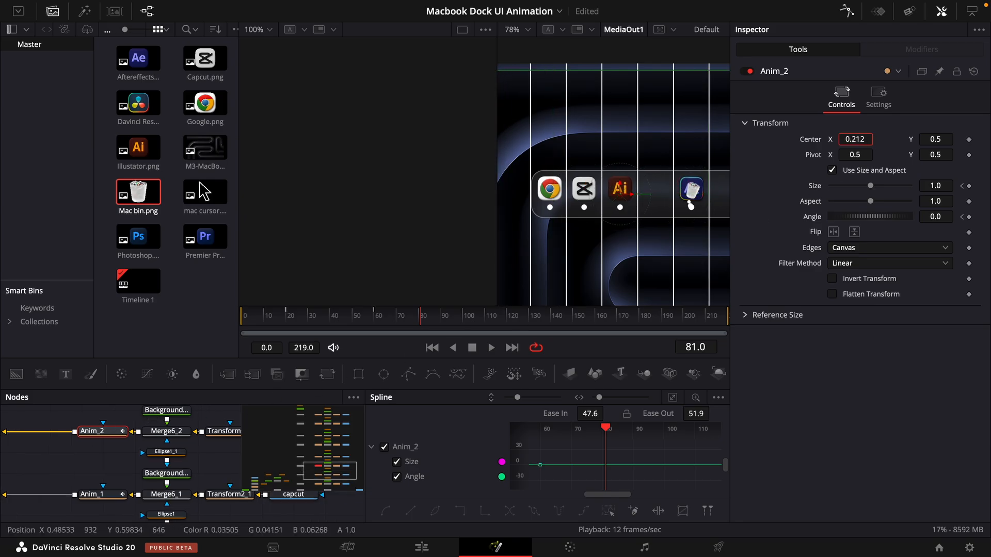
pyautogui.hotkey('ctrl', 'v')
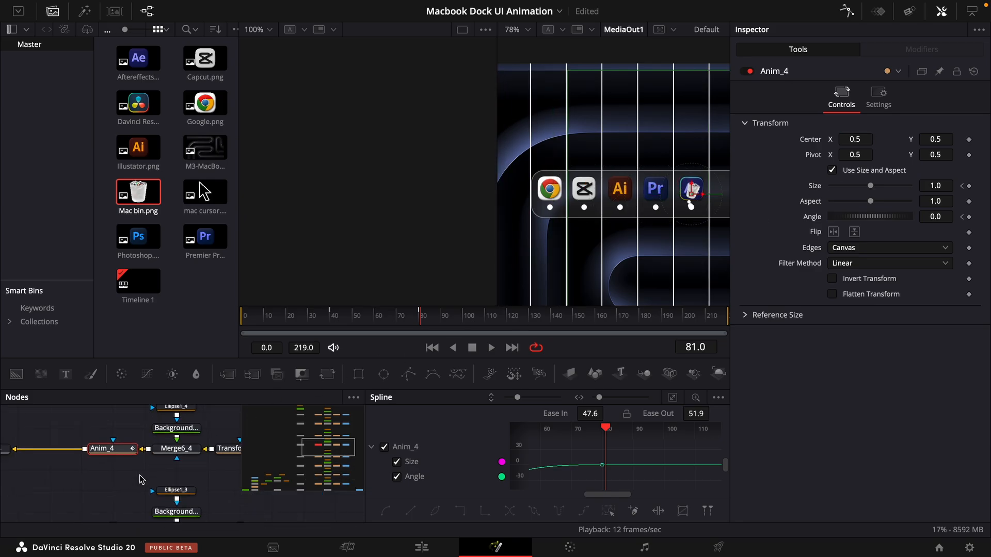
# - Set the center X of the DaVinci Resolve icon's Anim_5 node to 0.65
pyautogui.scroll(3, 123, 468)
pyautogui.click(117, 466)
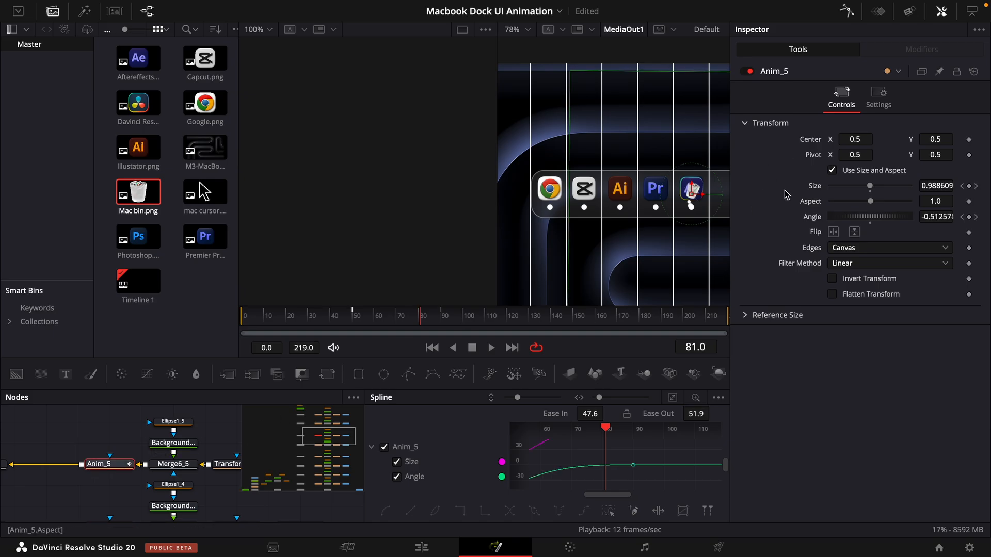
pyautogui.click(855, 139)
pyautogui.write('0.65')
pyautogui.press('Return')
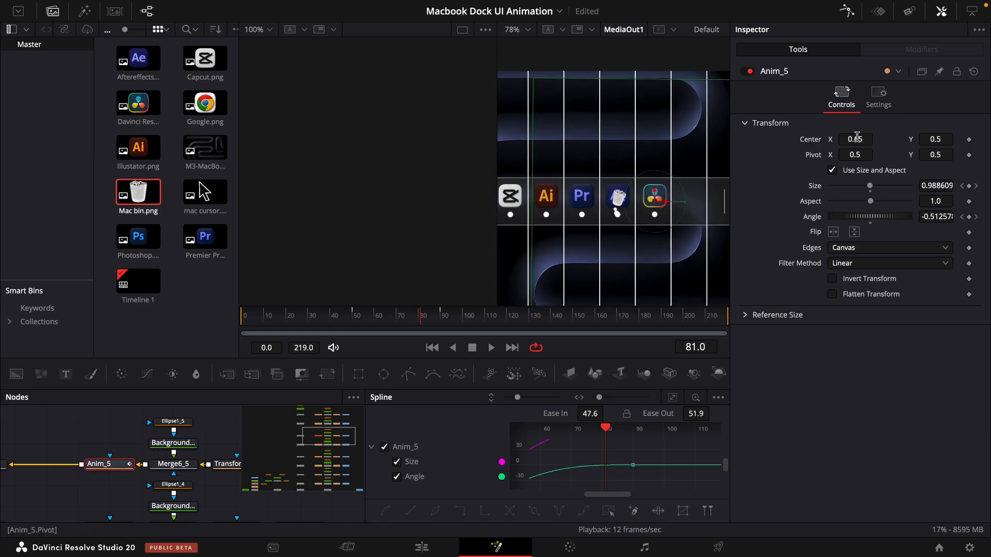
# - Set Anim_5_1's center X to 0.791 and move the bin icon past the separator line to the dock's end
pyautogui.hotkey('ctrl', 'v')
pyautogui.moveTo(867, 140); pyautogui.dragTo(921, 141)
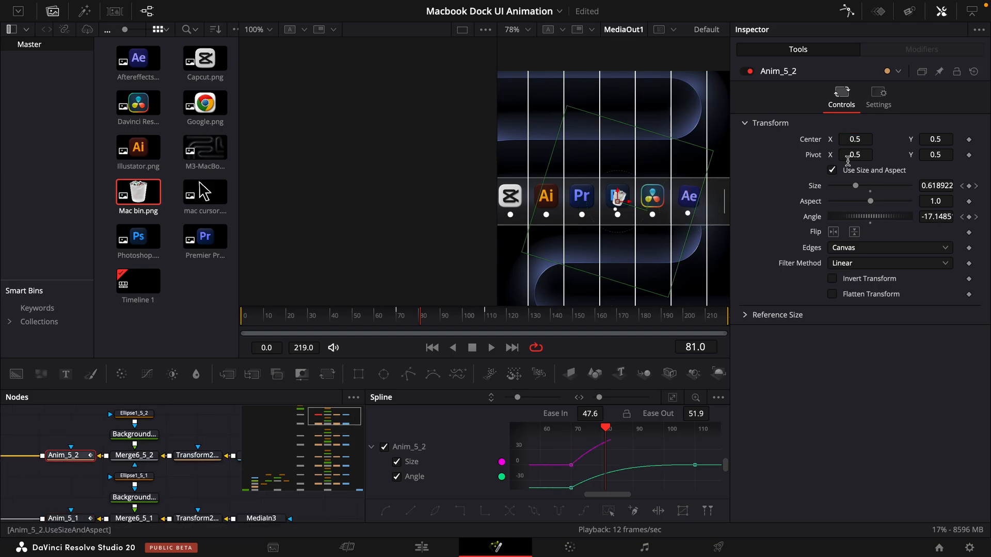
pyautogui.moveTo(857, 139); pyautogui.dragTo(873, 140)
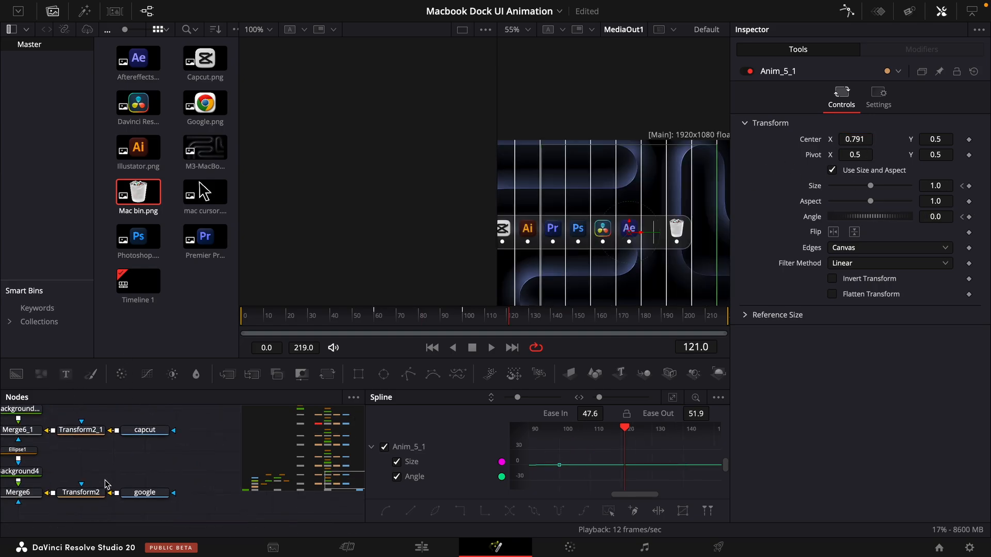
# - Disable the Grid1 node to hide the alignment lines
pyautogui.moveTo(107, 485); pyautogui.dragTo(94, 364)
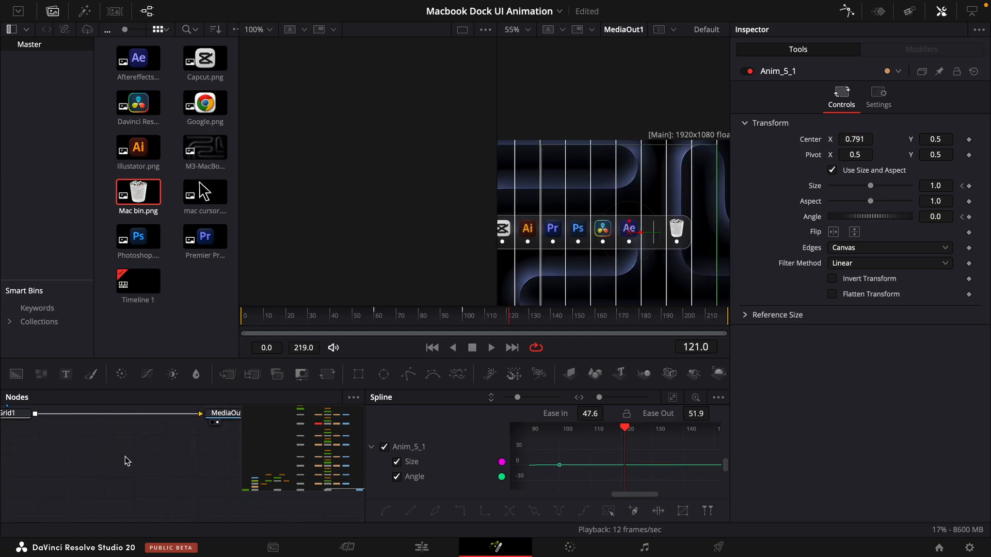
pyautogui.moveTo(137, 452); pyautogui.dragTo(206, 498)
pyautogui.click(88, 460)
pyautogui.hotkey('ctrl', 'p')
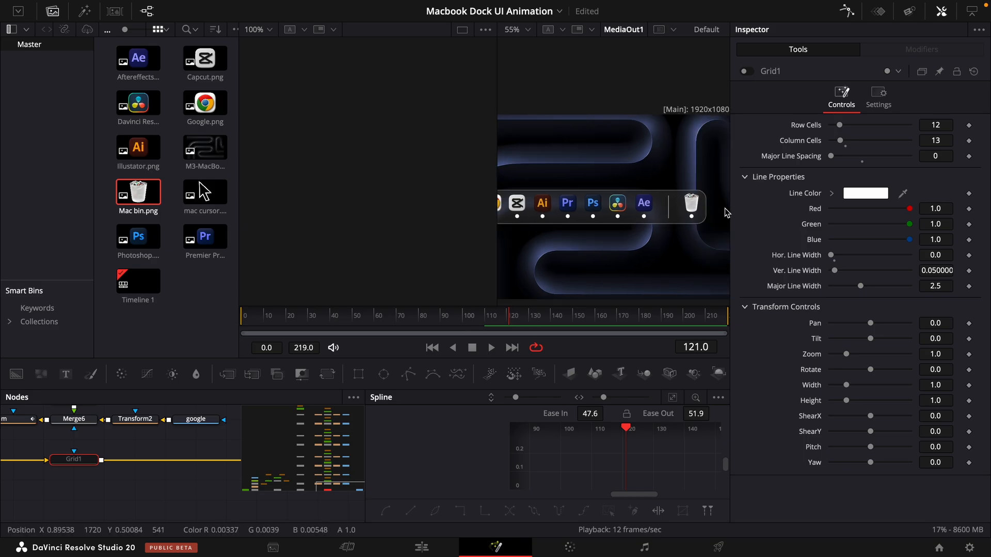
# - Widen the dock by setting Rectangle1's width to about 0.7583 and giving Rectangle1_1 and Rectangle1_2 the same width
pyautogui.moveTo(592, 245); pyautogui.dragTo(635, 246)
pyautogui.moveTo(152, 453); pyautogui.dragTo(340, 516)
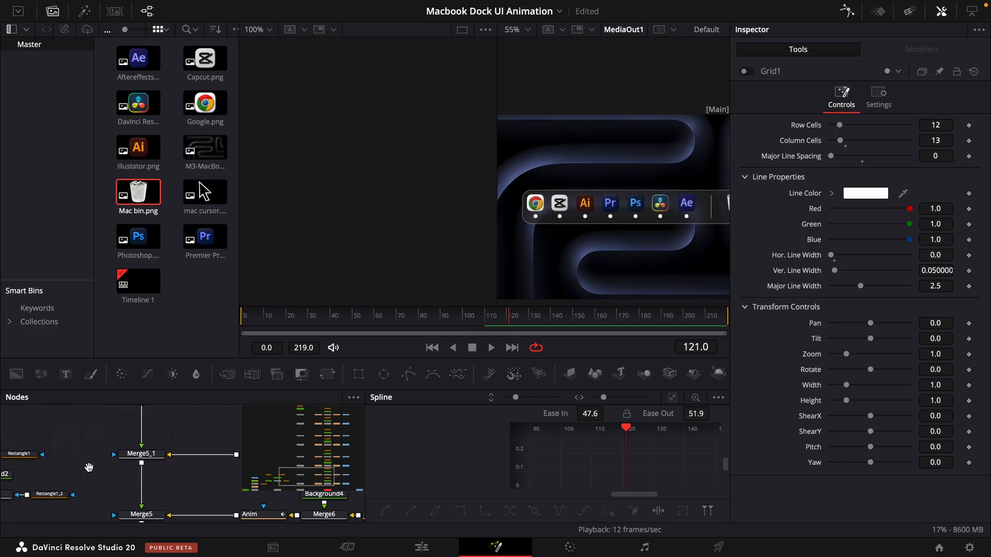
pyautogui.moveTo(88, 468); pyautogui.dragTo(259, 461)
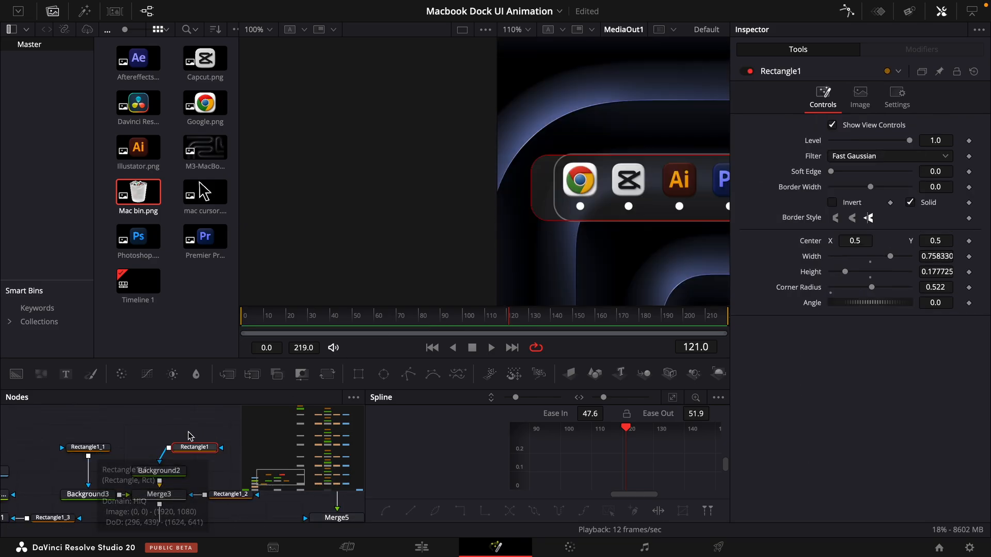
pyautogui.click(89, 447)
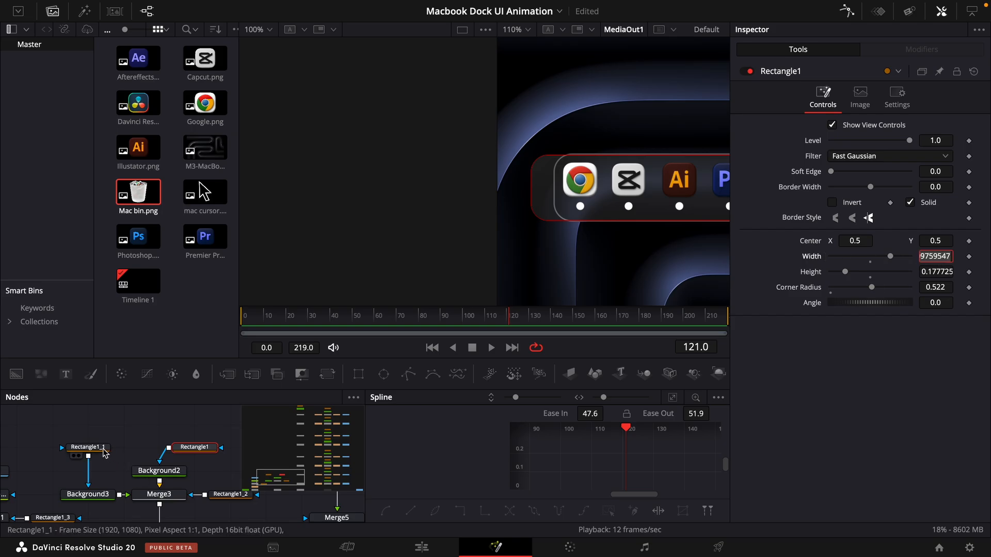
pyautogui.moveTo(280, 480); pyautogui.dragTo(290, 483)
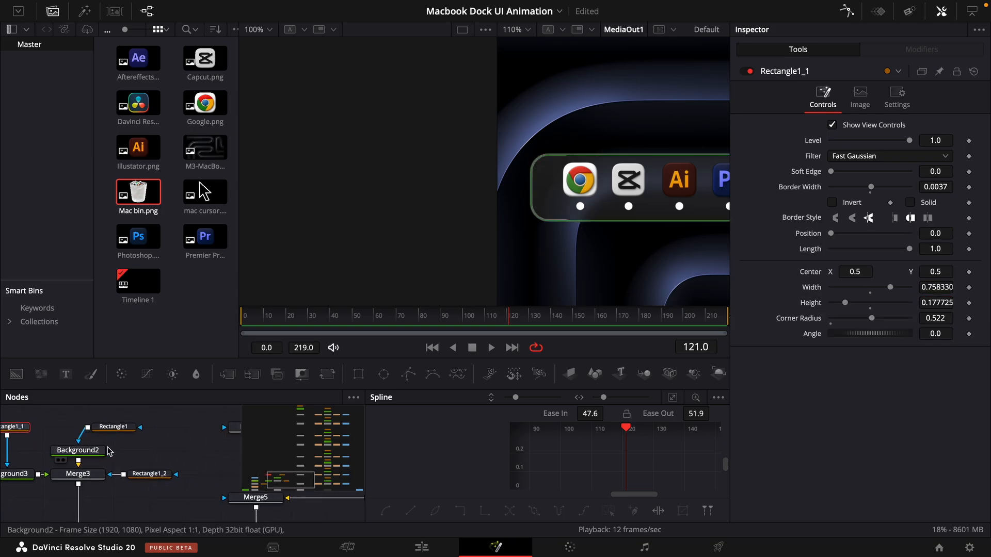
pyautogui.click(148, 474)
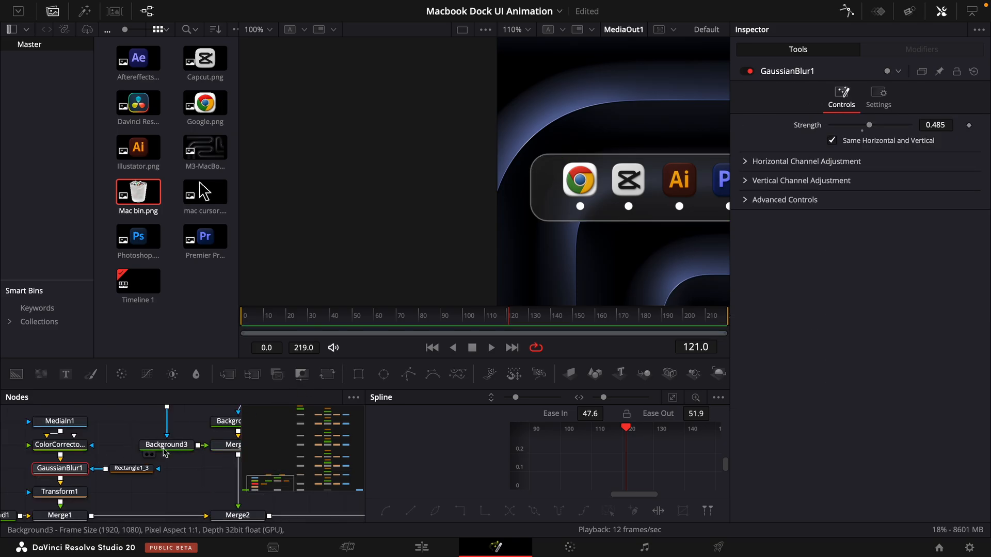
# - Widen the Rectangle1_3 blur mask to match the dock and check the GaussianBlur1 result across the whole dock
pyautogui.click(132, 469)
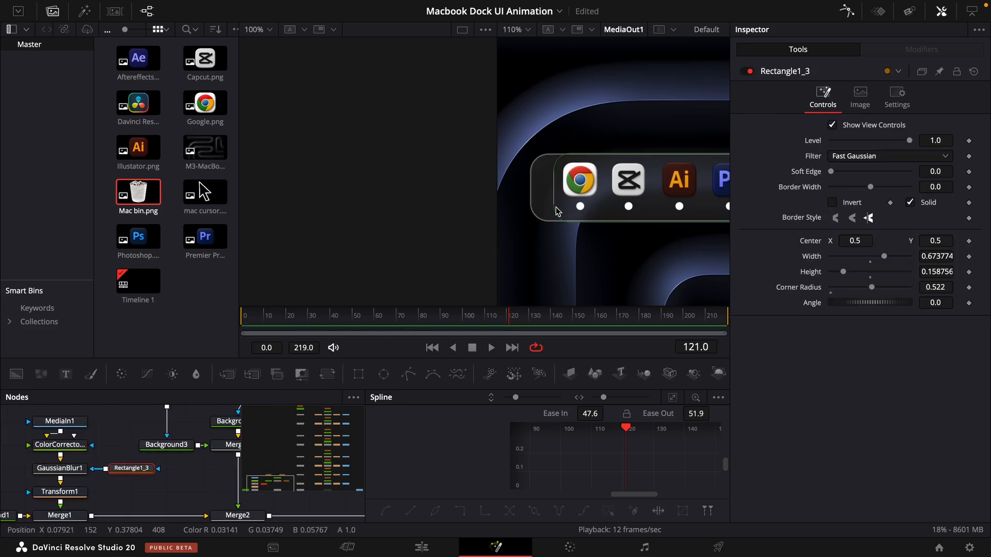
pyautogui.moveTo(554, 209); pyautogui.dragTo(548, 205)
pyautogui.click(60, 468)
pyautogui.moveTo(666, 195); pyautogui.dragTo(535, 174)
pyautogui.scroll(-10, 588, 194)
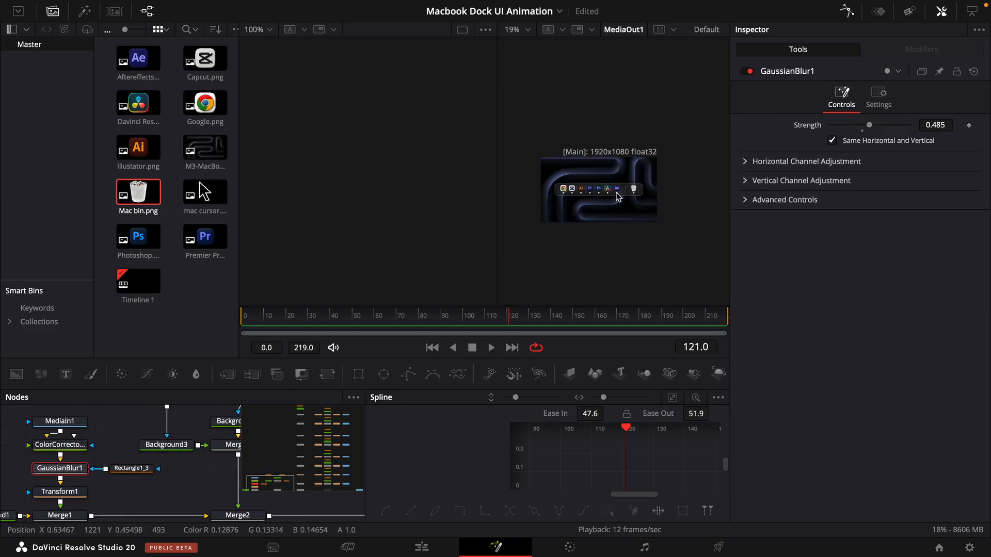
pyautogui.scroll(5, 619, 196)
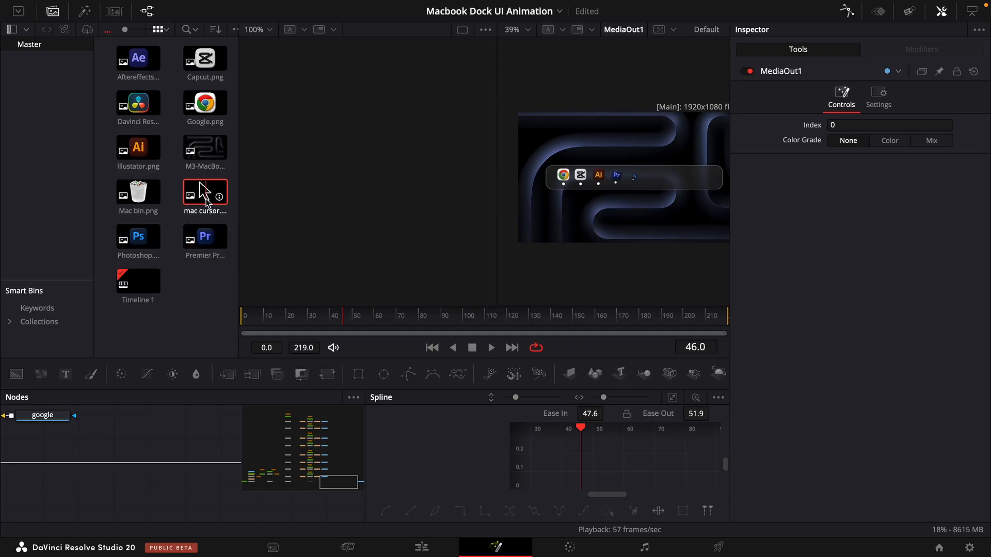
# - Add the mac cursor image with a Transform node, set its size to 0.14 and lower its center Y to -0.122
pyautogui.moveTo(203, 194); pyautogui.dragTo(3, 505)
pyautogui.moveTo(328, 375); pyautogui.dragTo(162, 483)
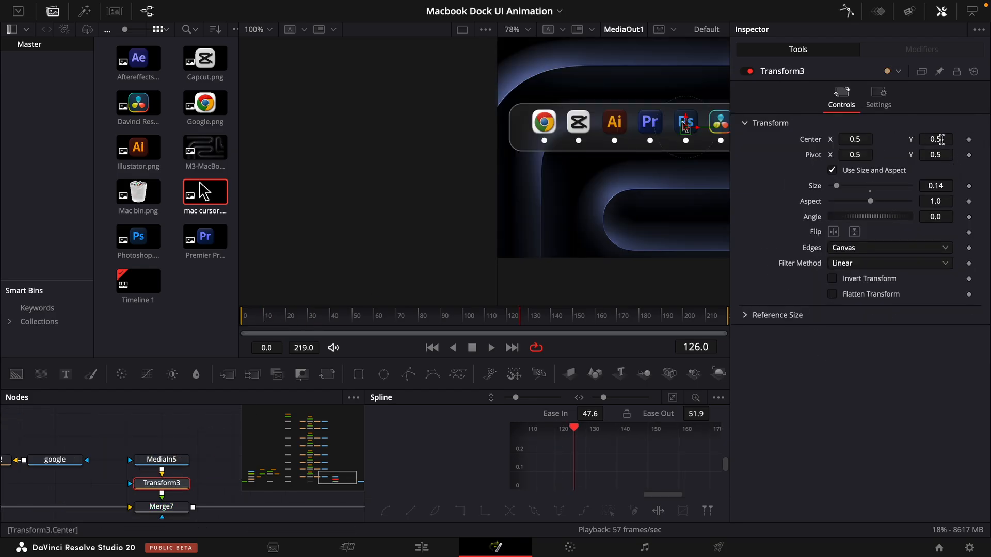
pyautogui.moveTo(941, 139); pyautogui.dragTo(555, 150)
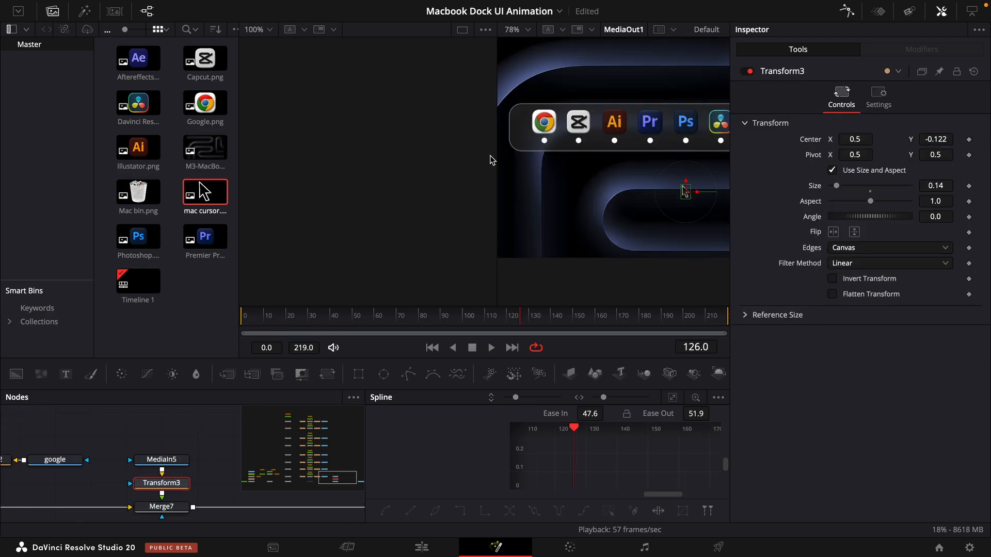
# - Place the cursor at the composition's lower-left edge, center about -2.383, -0.485, and keyframe its center at frame 0
pyautogui.scroll(-3, 564, 147)
pyautogui.moveTo(869, 138); pyautogui.dragTo(860, 138)
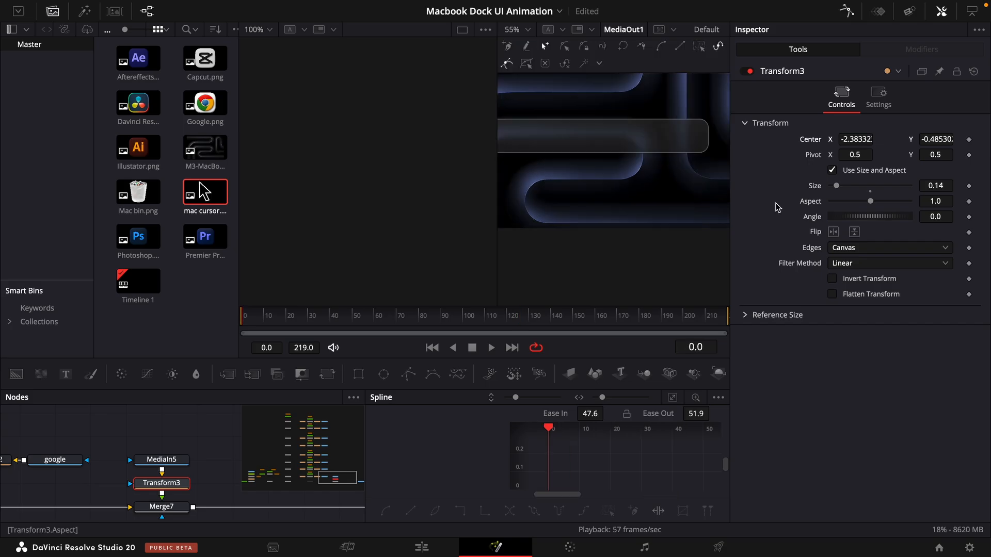
pyautogui.hscroll(-5, 712, 174)
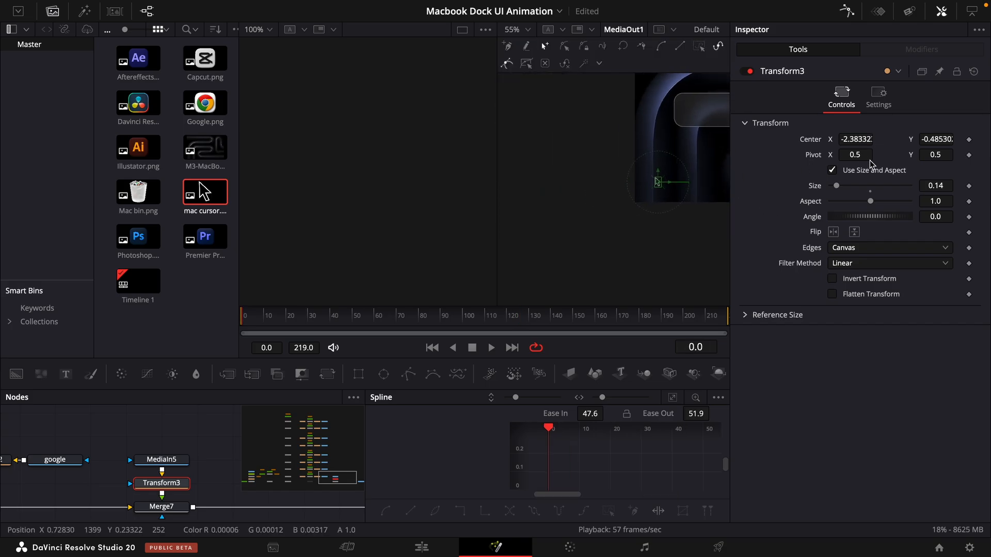
pyautogui.click(968, 140)
# - Move the cursor onto the After Effects icon at frame 110, center 1.581316, 0.520001, and bend its motion path into a curve
pyautogui.hscroll(8, 645, 191)
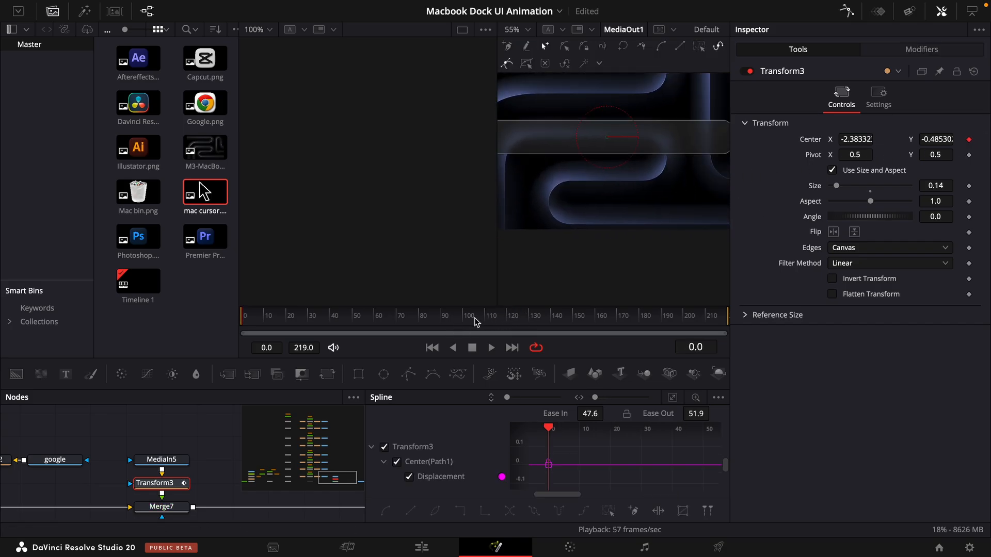
pyautogui.click(484, 320)
pyautogui.moveTo(522, 191); pyautogui.dragTo(715, 115)
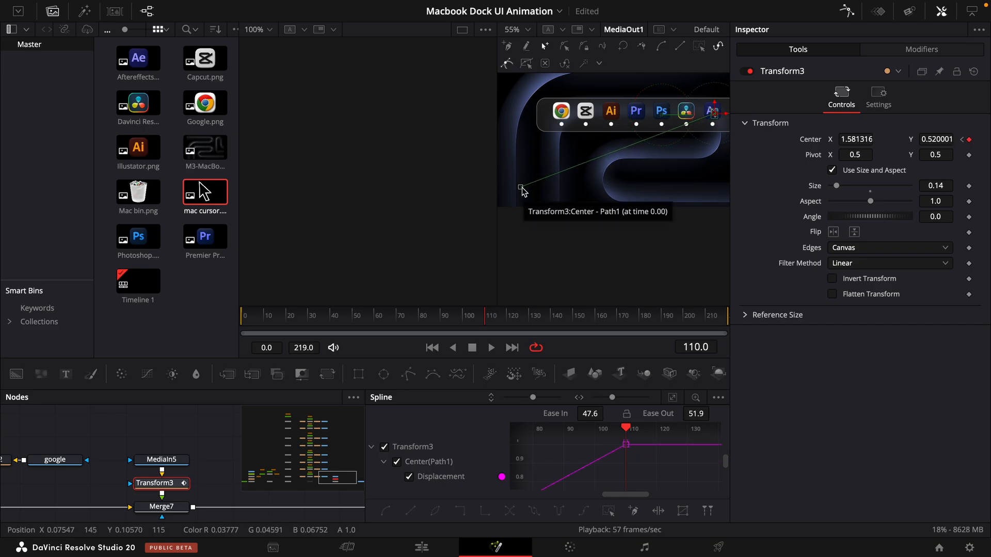
pyautogui.click(521, 187)
pyautogui.moveTo(586, 166); pyautogui.dragTo(611, 120)
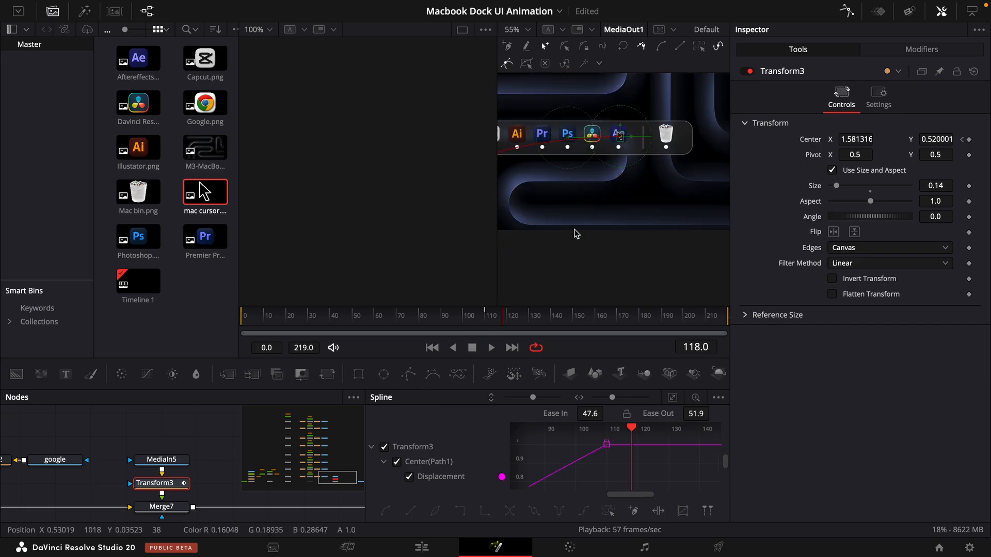
# - Move the cursor onto the DaVinci Resolve icon at frame 130, with its center at 1.123986, 0.490482
pyautogui.click(533, 320)
pyautogui.scroll(2, 643, 166)
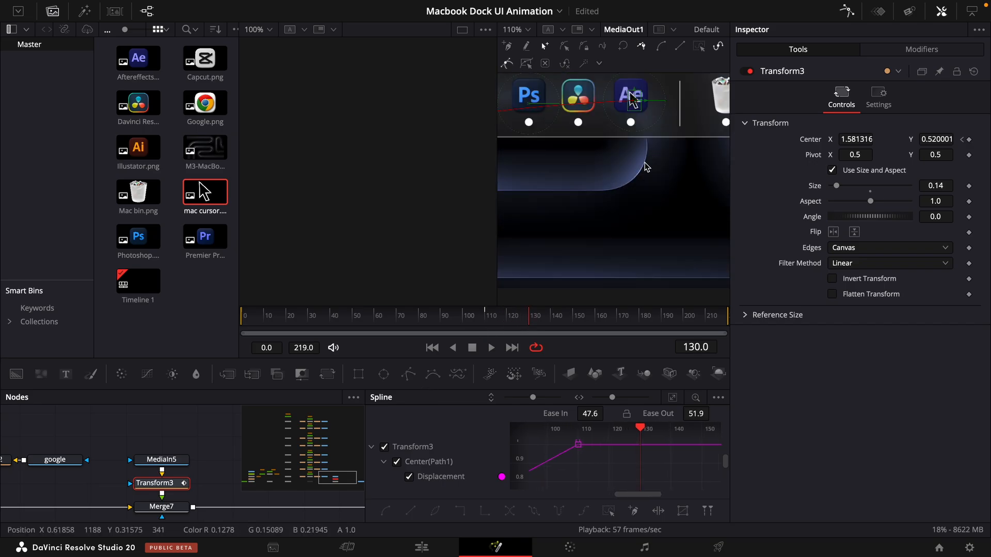
pyautogui.moveTo(856, 140); pyautogui.dragTo(680, 217)
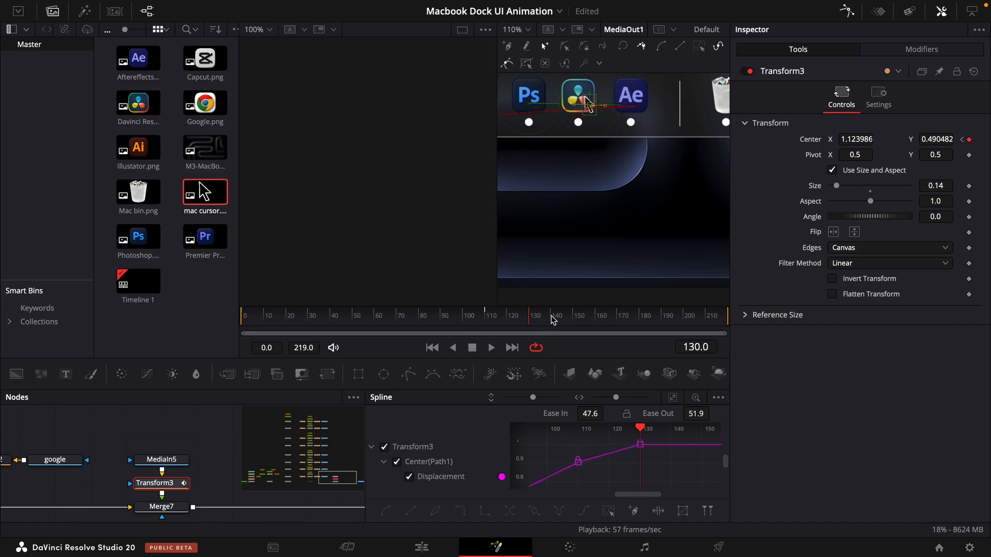
# - Keyframe the cursor's size for a click: 0.14 at frames 140 and 150, and 0.11 at frame 145
pyautogui.click(551, 318)
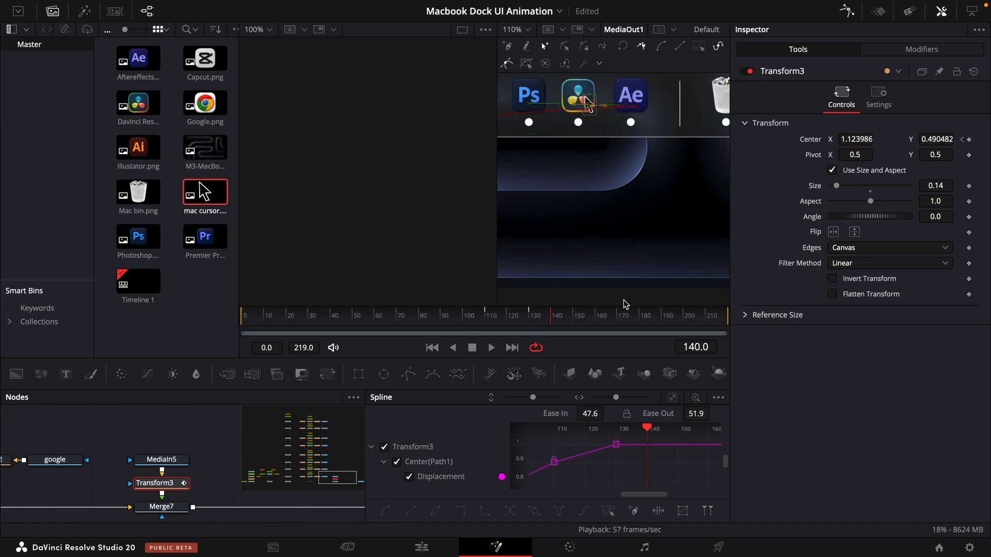
pyautogui.click(969, 186)
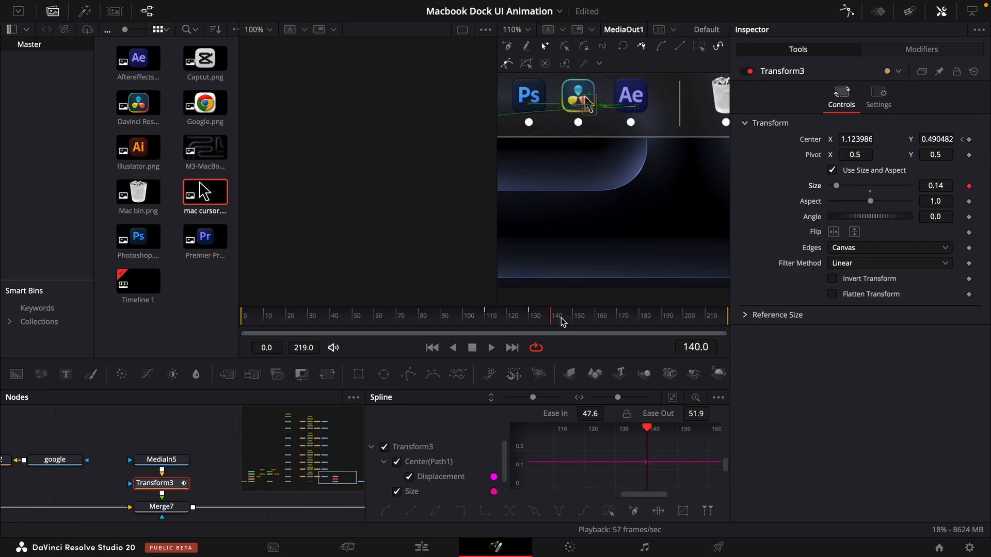
pyautogui.click(562, 318)
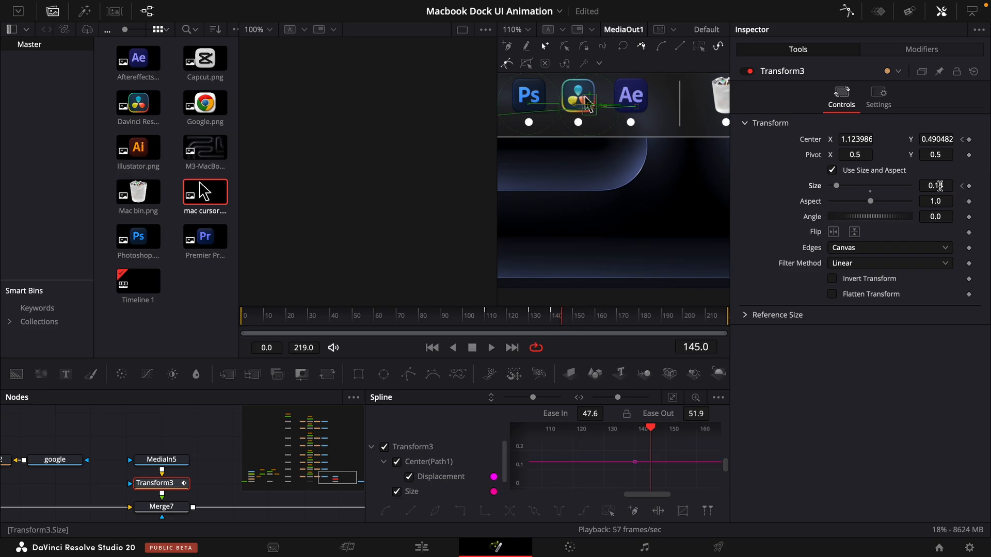
pyautogui.click(574, 318)
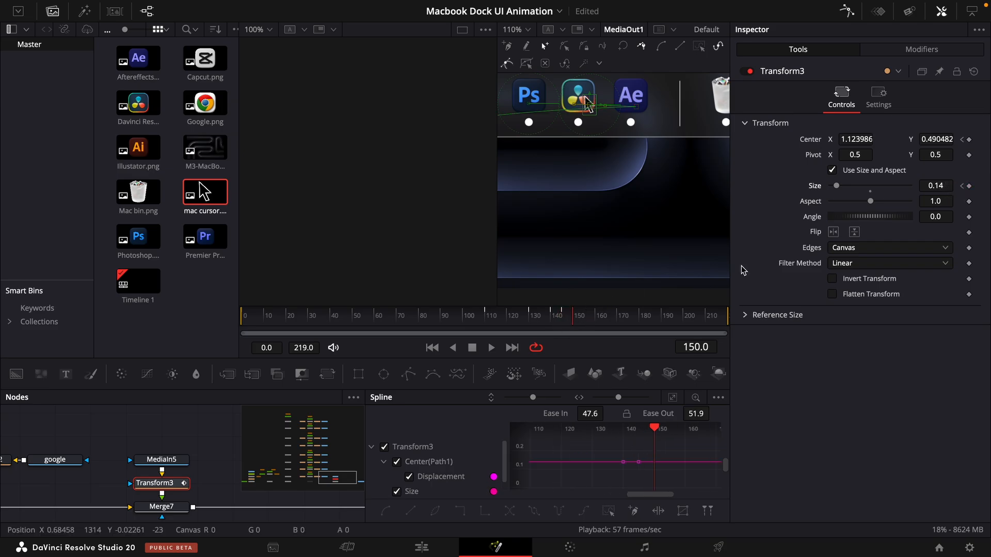
pyautogui.click(962, 186)
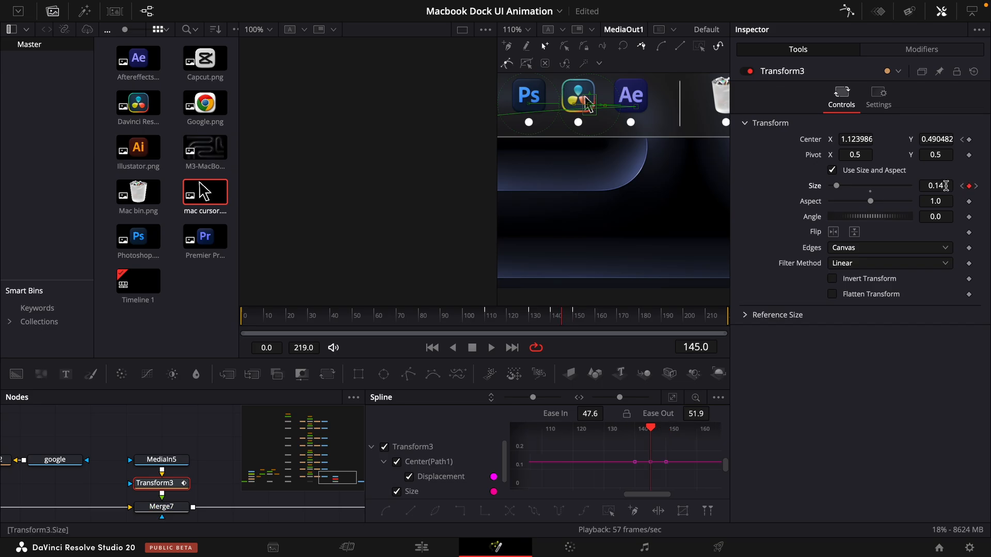
pyautogui.rightClick(945, 186)
pyautogui.click(777, 195)
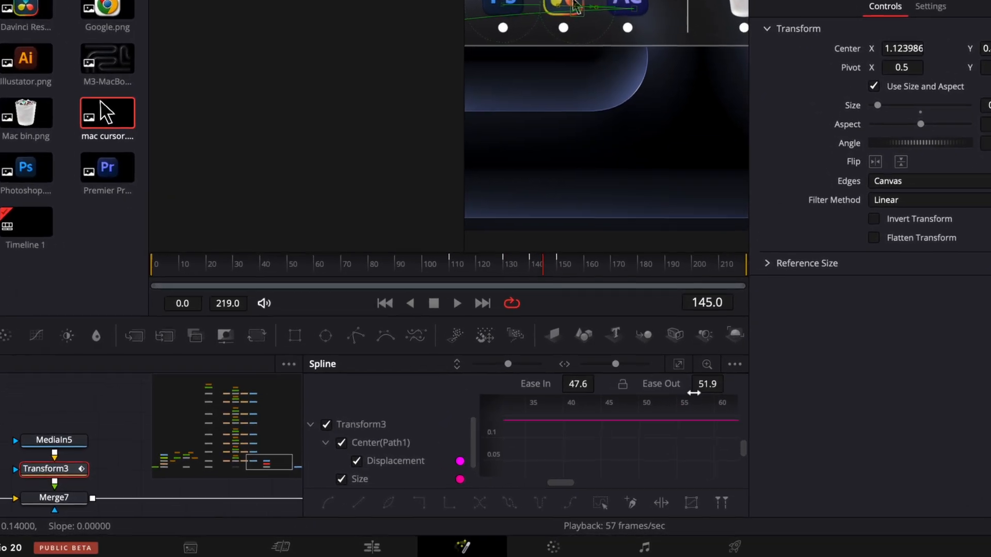
# - Smooth the cursor's size keyframes with ease in 48.5 and ease out 47.8, and play back the click
pyautogui.click(339, 456)
pyautogui.click(681, 352)
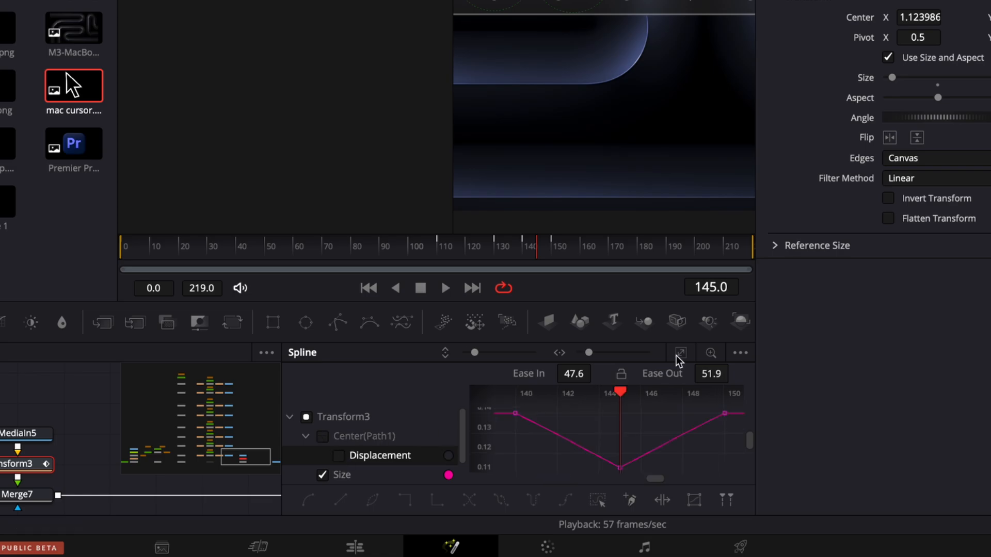
pyautogui.moveTo(457, 499); pyautogui.dragTo(457, 500)
pyautogui.press('f')
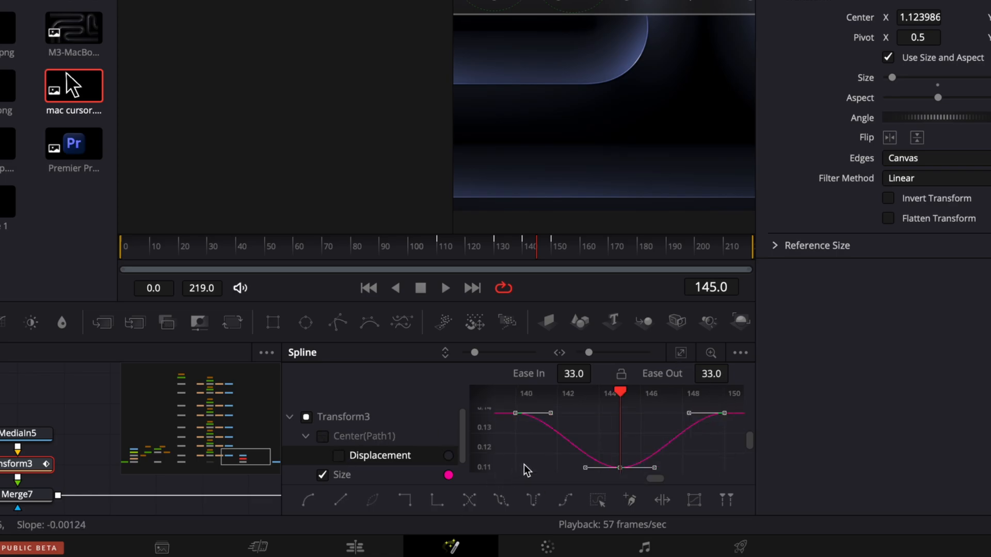
pyautogui.moveTo(570, 377); pyautogui.dragTo(570, 376)
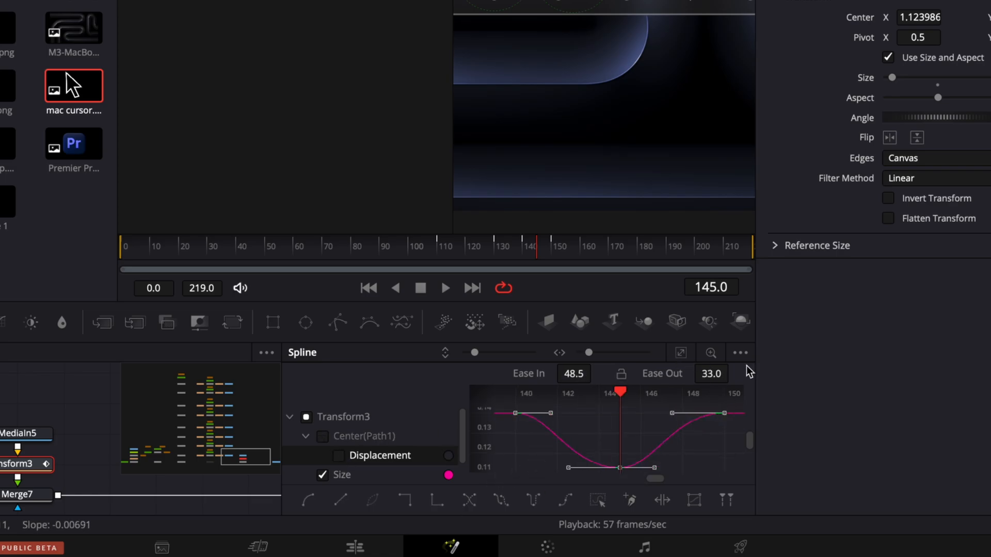
pyautogui.moveTo(711, 373); pyautogui.dragTo(719, 373)
pyautogui.click(504, 245)
pyautogui.press('space')
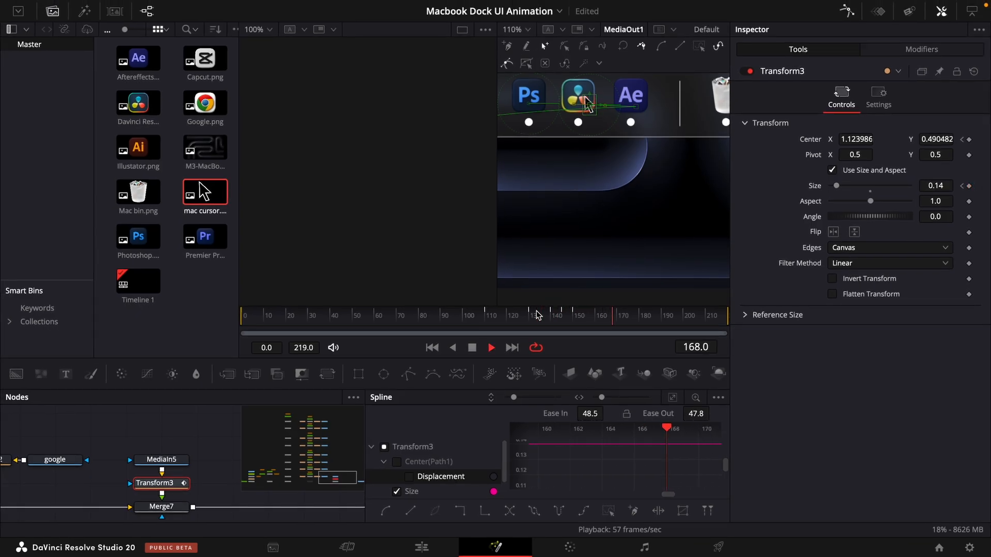
# - Smooth the cursor's displacement keyframes with ease in 51.4 and ease out 60.3
pyautogui.click(396, 492)
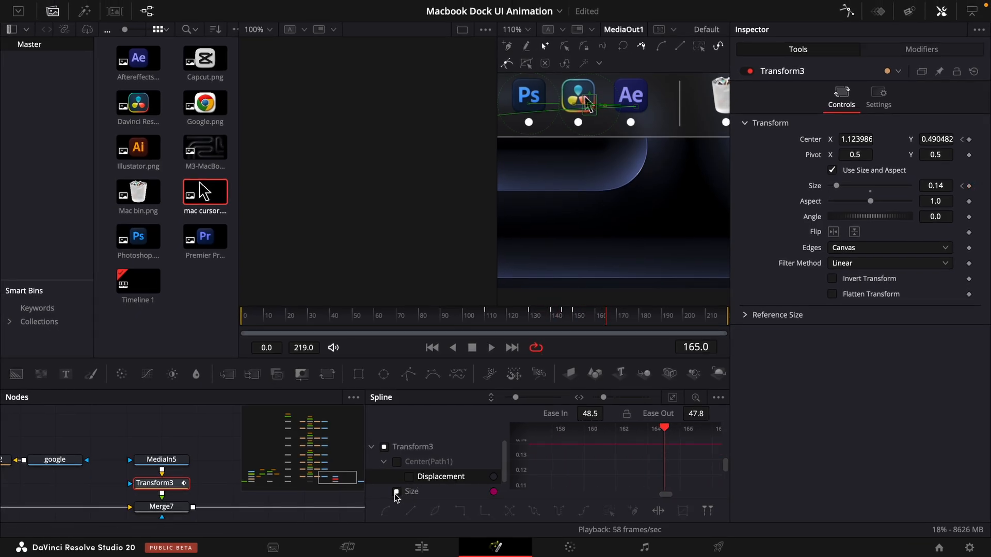
pyautogui.click(409, 477)
pyautogui.click(672, 397)
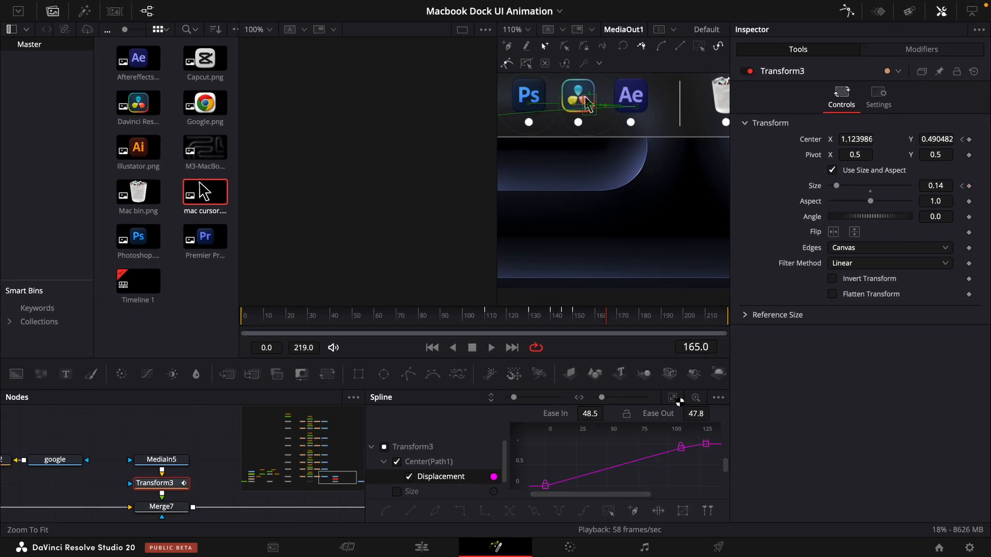
pyautogui.moveTo(715, 444); pyautogui.dragTo(524, 544)
pyautogui.press('s')
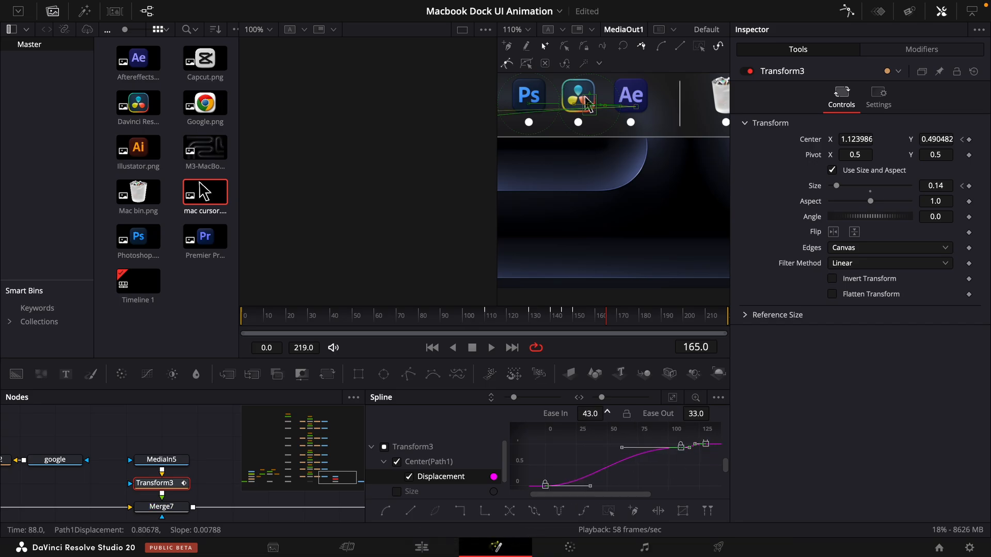
pyautogui.moveTo(714, 412); pyautogui.dragTo(709, 413)
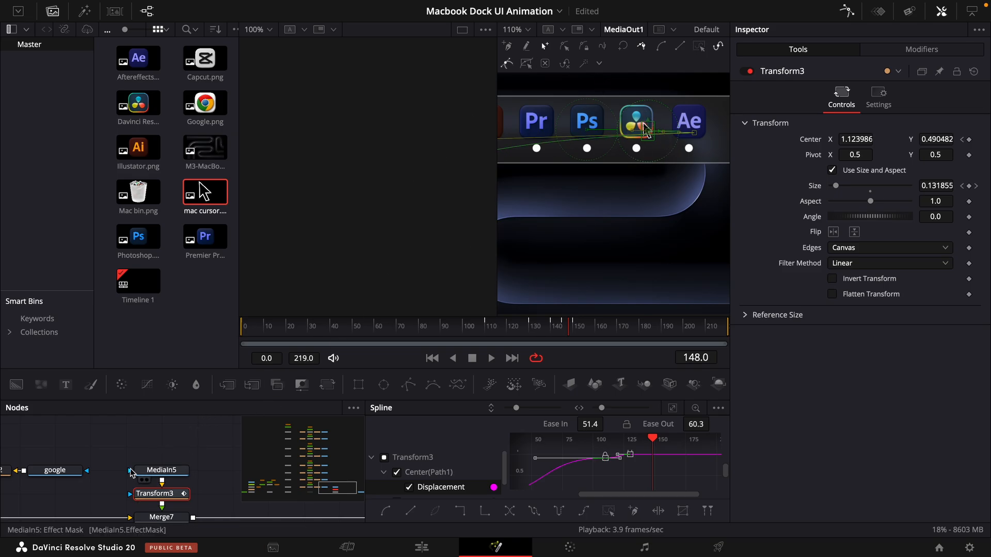
# - Locate the DaVinci Resolve icon's MediaIn2 node and rename it "dr"
pyautogui.moveTo(77, 421); pyautogui.dragTo(173, 548)
pyautogui.moveTo(163, 475); pyautogui.dragTo(157, 531)
pyautogui.moveTo(163, 440); pyautogui.dragTo(158, 531)
pyautogui.click(152, 494)
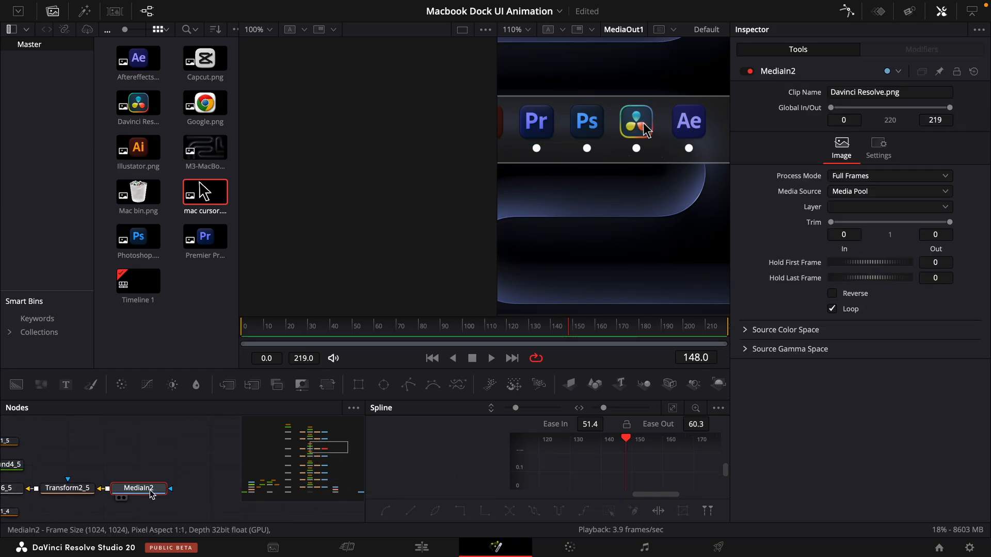
pyautogui.press('F2')
pyautogui.write('dr')
pyautogui.press('Return')
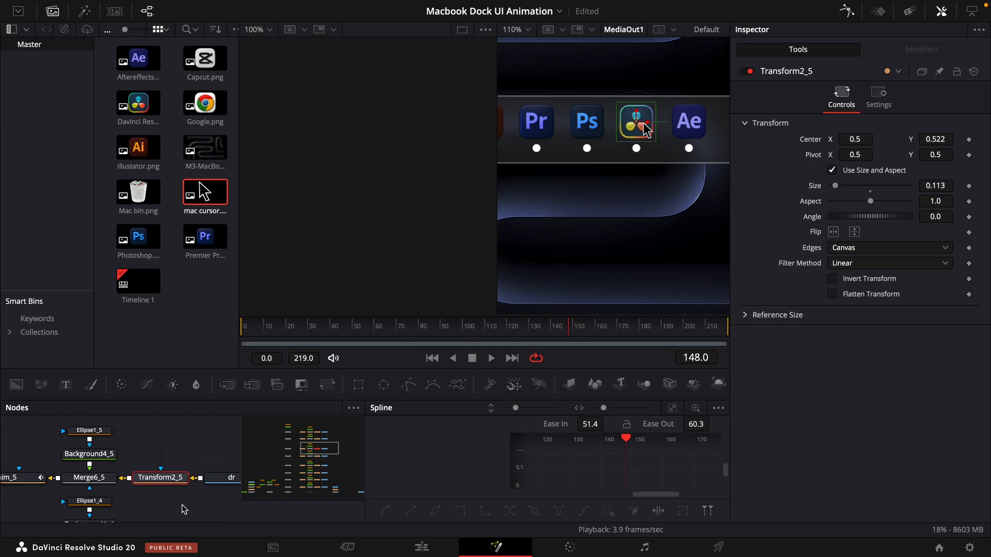
# - Keyframe the DaVinci Resolve icon's size on Transform2_5: 0.113 at frame 150 and 0.138 at frame 160
pyautogui.click(574, 327)
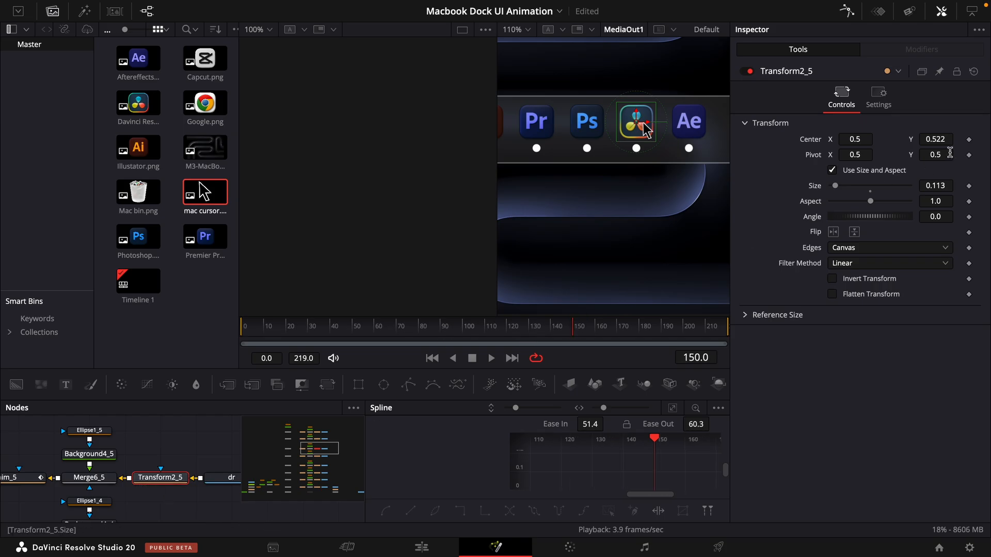
pyautogui.click(969, 186)
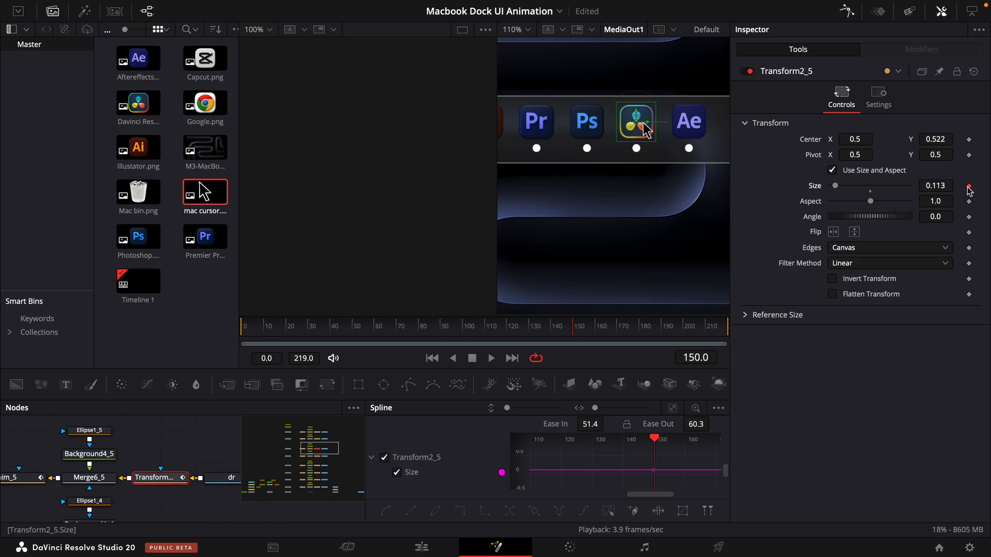
pyautogui.click(599, 329)
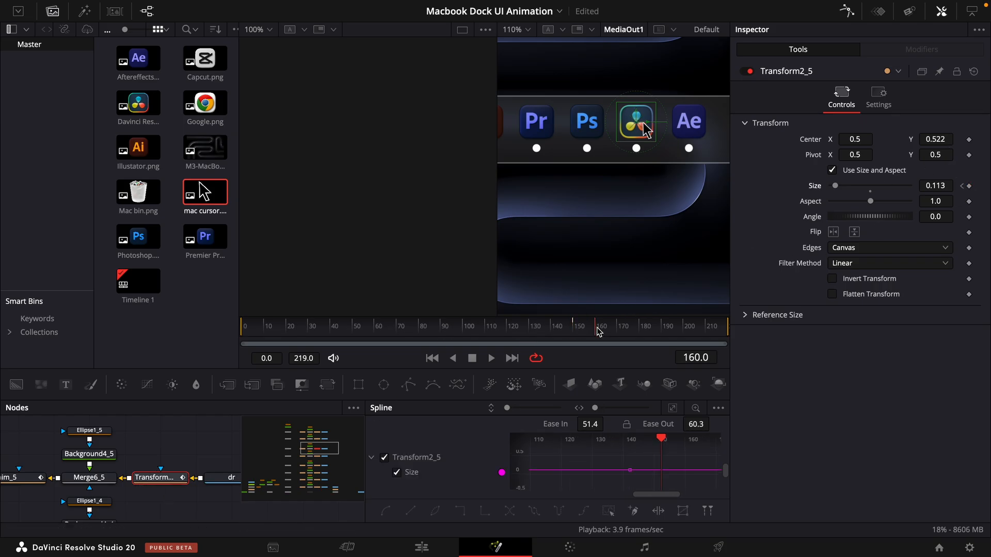
pyautogui.click(969, 186)
pyautogui.moveTo(932, 186); pyautogui.dragTo(941, 186)
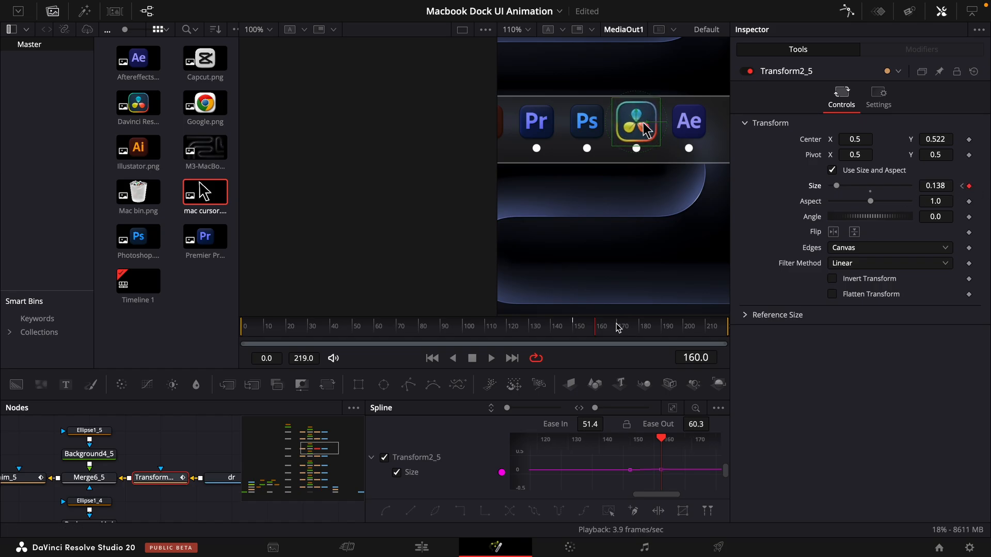
# - Keyframe the DaVinci Resolve icon's vertical centre, starting at 0.522 on frame 150 and changing it at frames 170, 190, 210 and 219
pyautogui.click(573, 330)
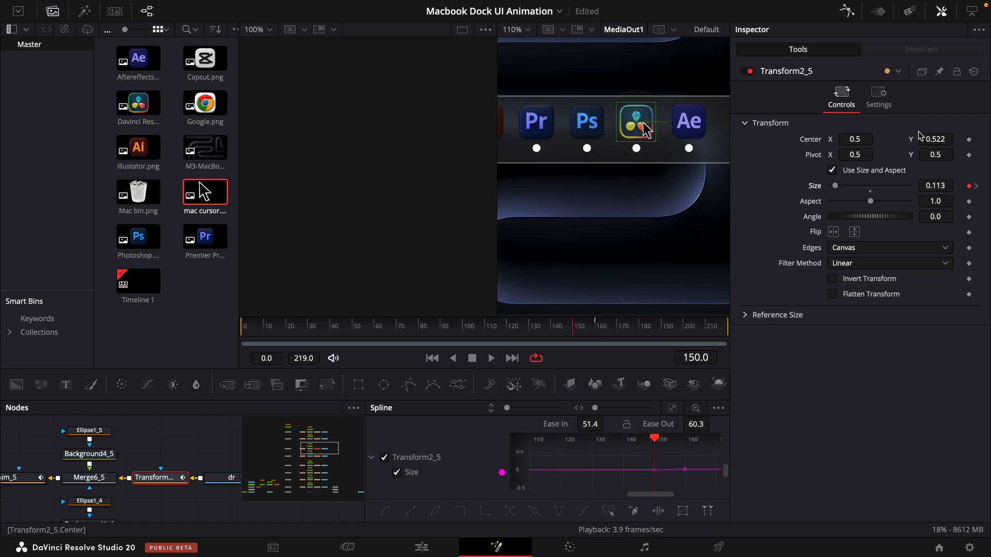
pyautogui.click(969, 139)
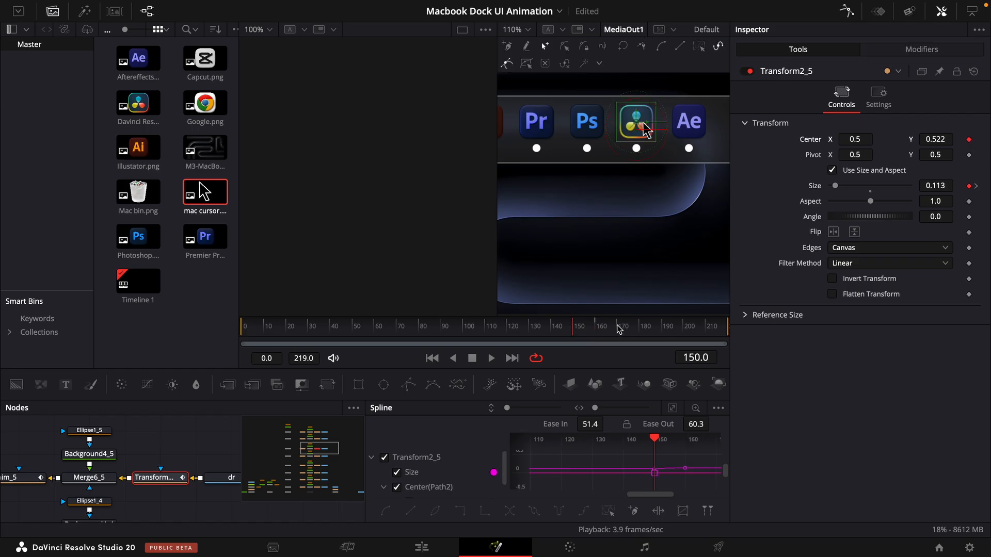
pyautogui.click(619, 329)
pyautogui.moveTo(935, 139)
pyautogui.mouseDown()
pyautogui.moveTo(950, 139)
pyautogui.moveTo(934, 140)
pyautogui.mouseUp()
pyautogui.click(661, 327)
pyautogui.click(707, 329)
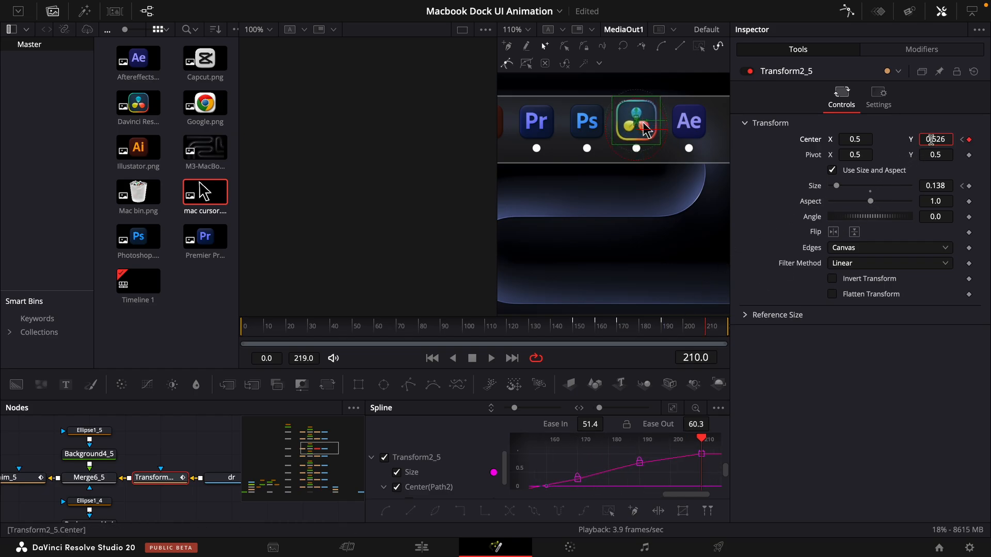
pyautogui.press('End')
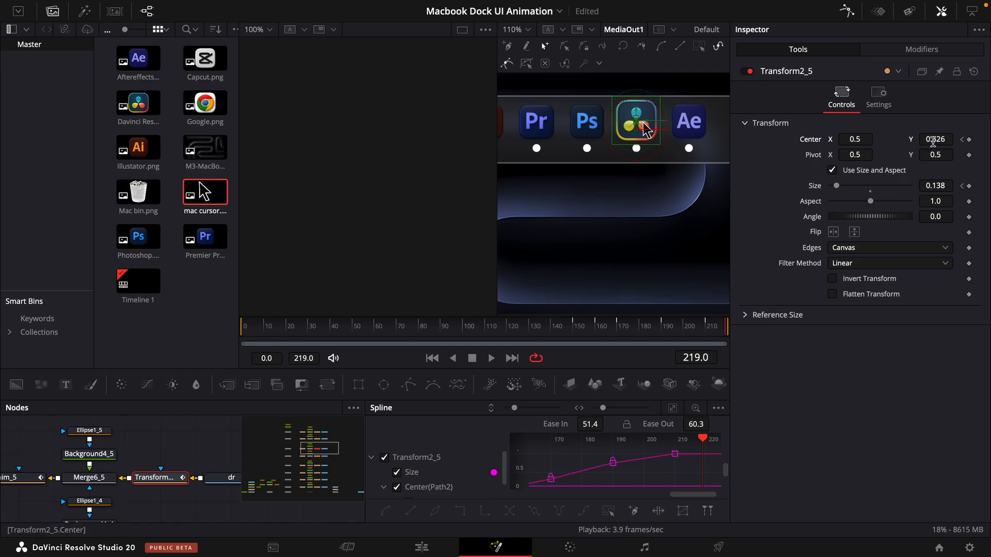
pyautogui.moveTo(933, 142); pyautogui.dragTo(935, 142)
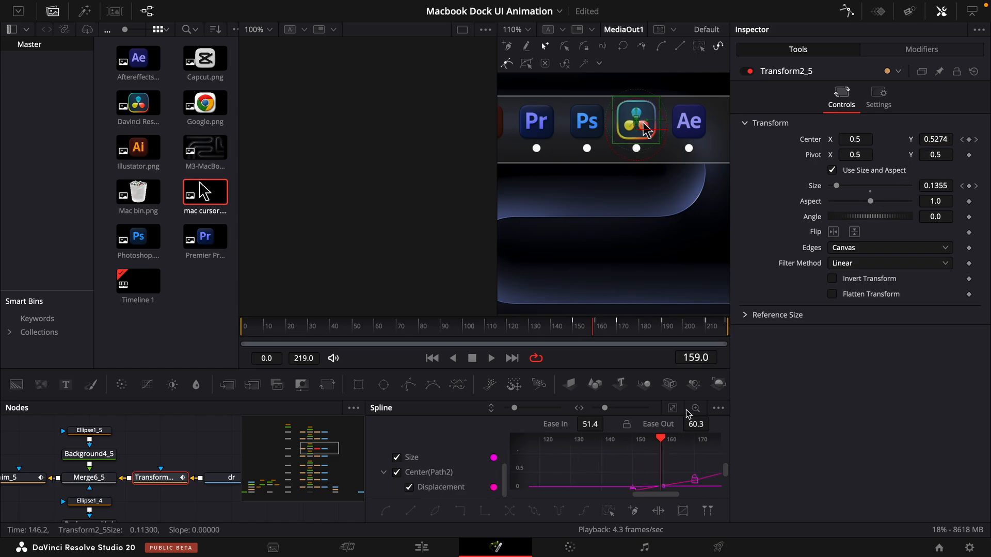
# - Smooth all of the DaVinci Resolve icon's keyframes with ease in 42.8 and ease out 45.4
pyautogui.click(674, 410)
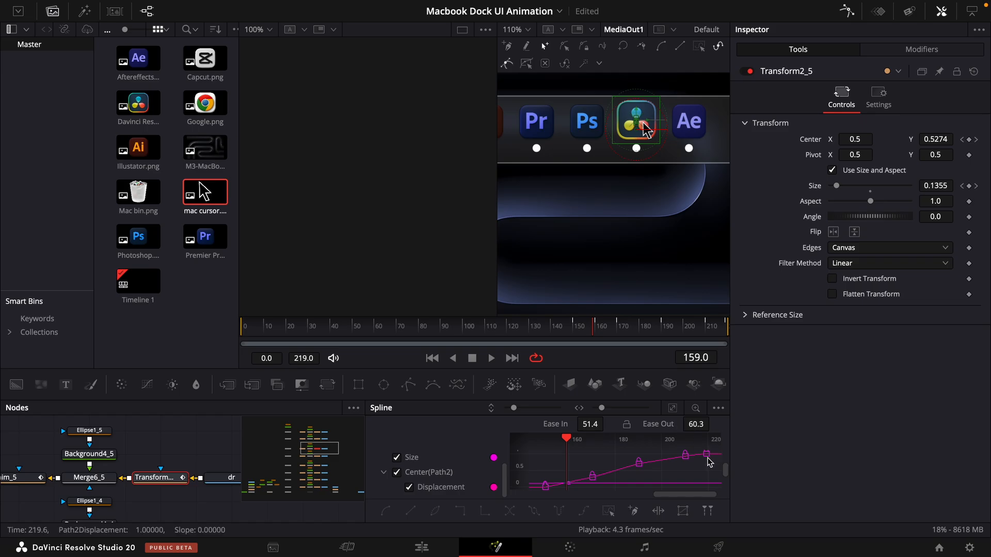
pyautogui.press('super+a')
pyautogui.press('f')
pyautogui.moveTo(600, 424); pyautogui.dragTo(614, 423)
pyautogui.moveTo(690, 424); pyautogui.dragTo(698, 424)
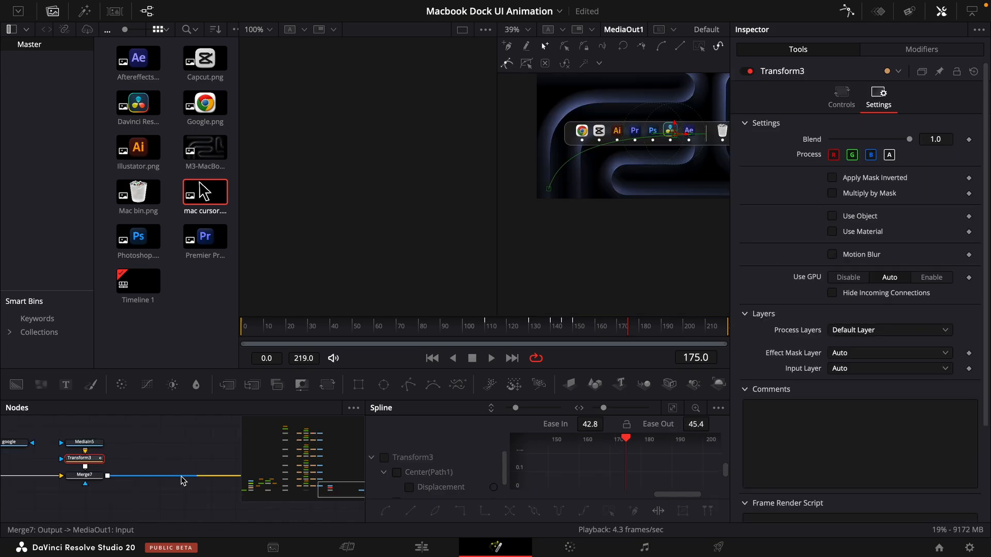
# - Enable motion blur on the cursor's Transform3 node
pyautogui.click(86, 442)
pyautogui.click(85, 458)
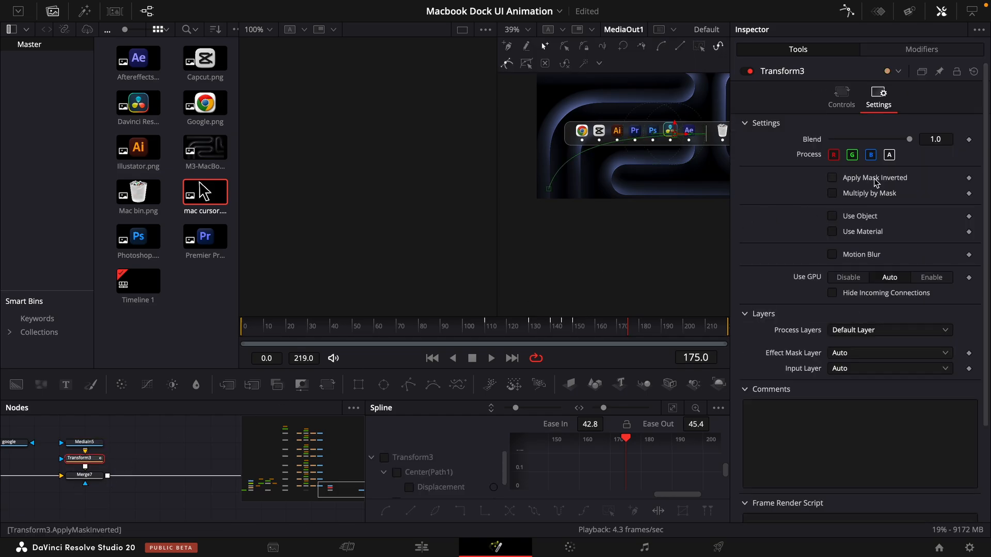
pyautogui.click(832, 255)
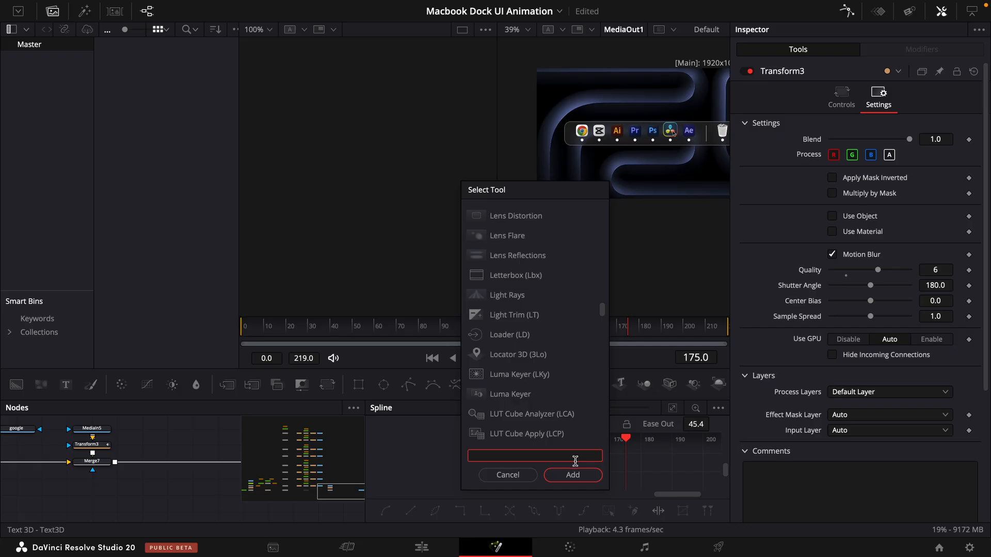
# - Insert a Vignette node between Merge7 and MediaOut1 and set its size to about 0.64
pyautogui.click(508, 474)
pyautogui.hotkey('shift', 'space')
pyautogui.write('v')
pyautogui.write('ig')
pyautogui.press('Return')
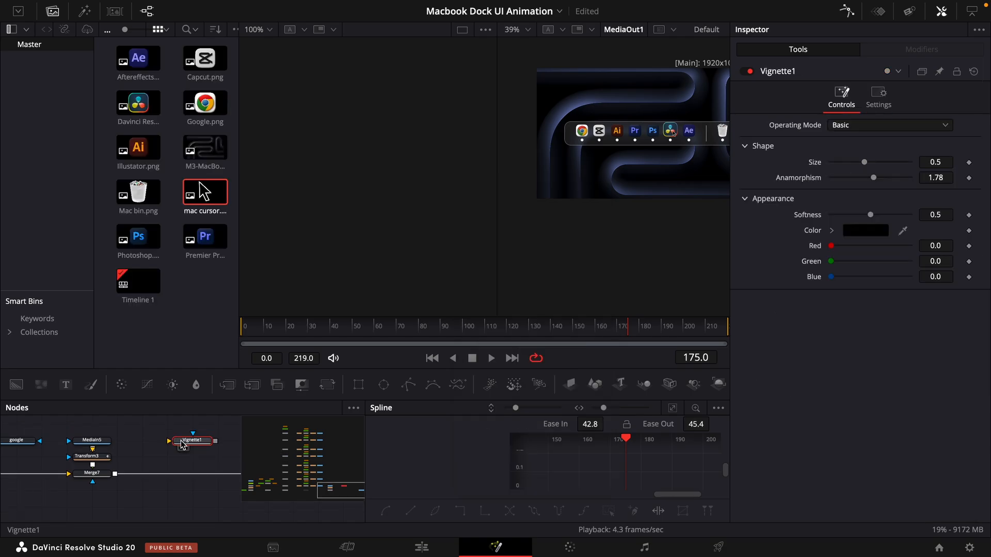
pyautogui.moveTo(181, 441); pyautogui.dragTo(155, 473)
pyautogui.moveTo(173, 477); pyautogui.dragTo(247, 477)
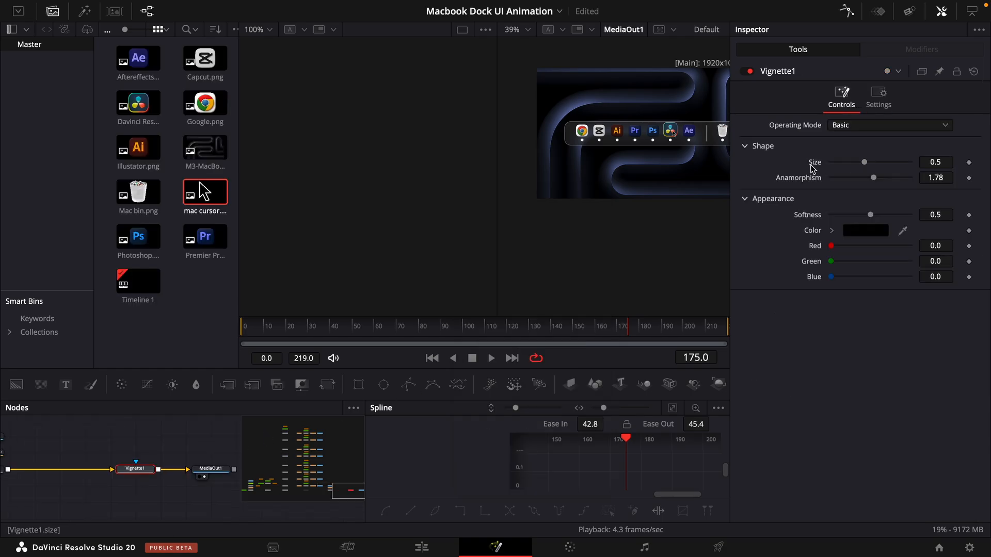
pyautogui.moveTo(935, 162)
pyautogui.mouseDown()
pyautogui.moveTo(970, 162)
pyautogui.moveTo(917, 160)
pyautogui.mouseUp()
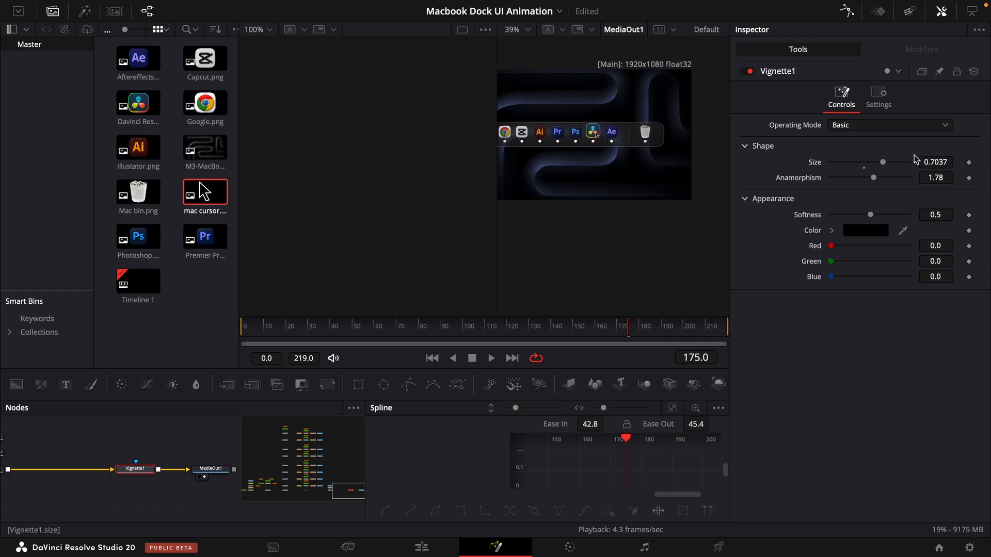
pyautogui.moveTo(932, 164); pyautogui.dragTo(916, 164)
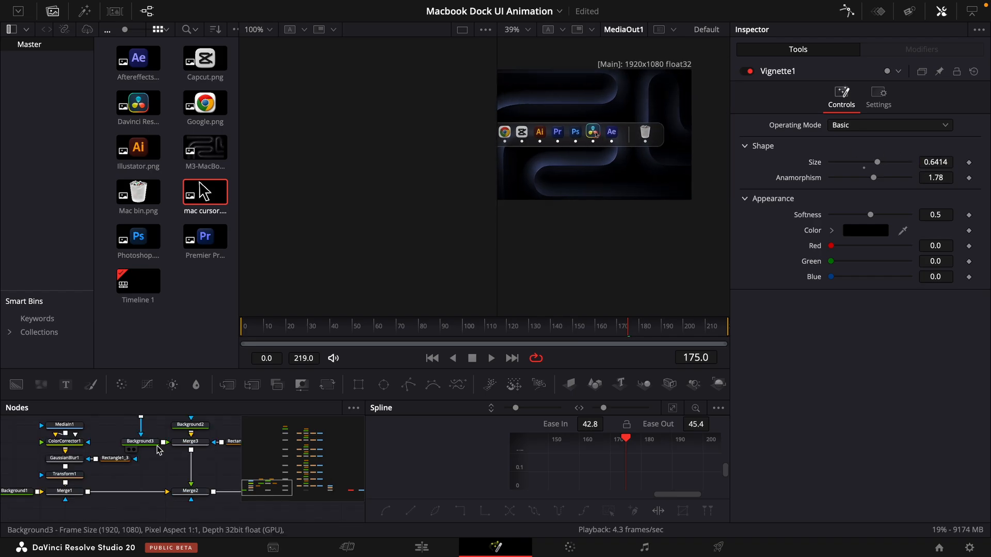
# - Set the blend of the background's Merge1 node to 0.763
pyautogui.hscroll(-3, 97, 473)
pyautogui.click(94, 471)
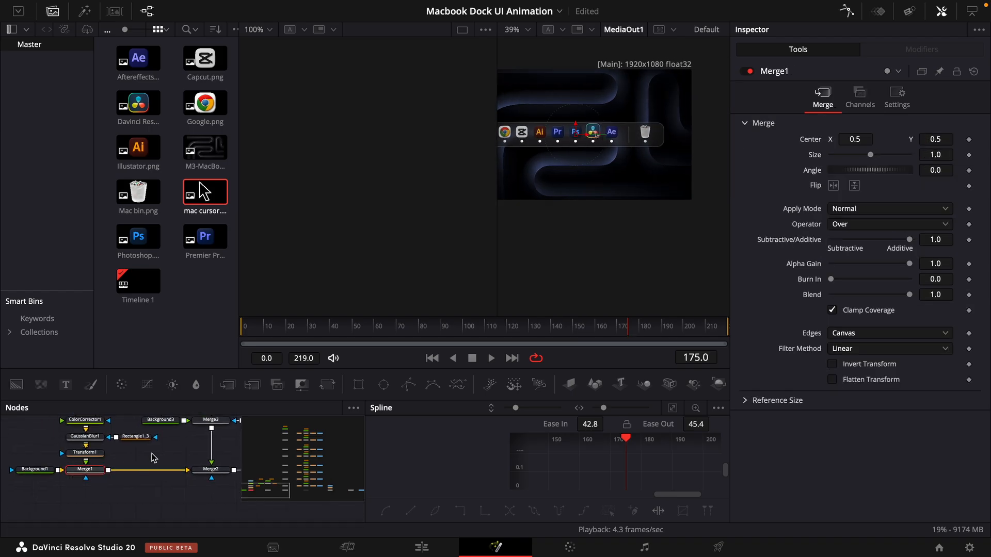
pyautogui.moveTo(940, 293)
pyautogui.mouseDown()
pyautogui.moveTo(933, 295)
pyautogui.moveTo(940, 294)
pyautogui.mouseUp()
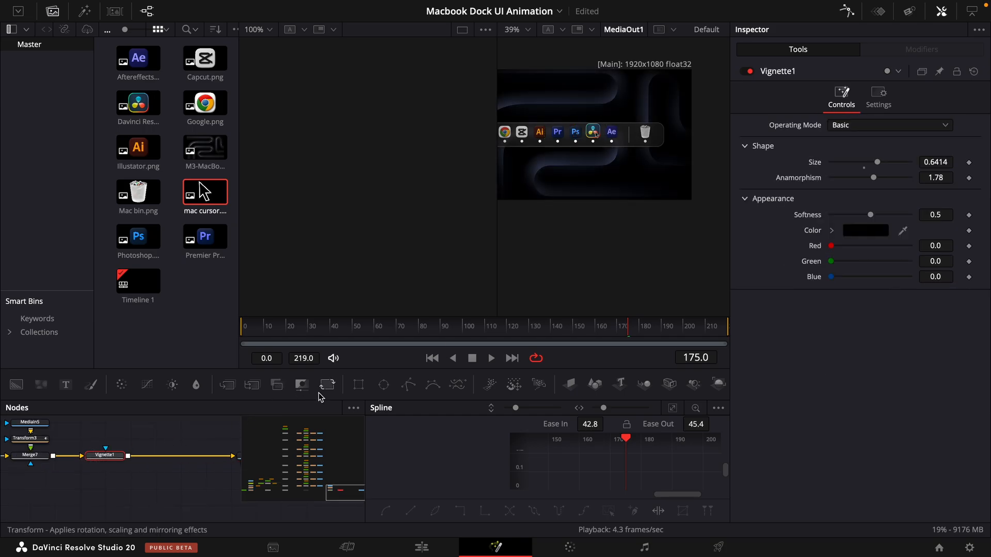
# - Add a Transform node after Vignette1 and keyframe its size: 1.0 at frame 0 and 1.217 at frame 219
pyautogui.moveTo(320, 396); pyautogui.dragTo(181, 455)
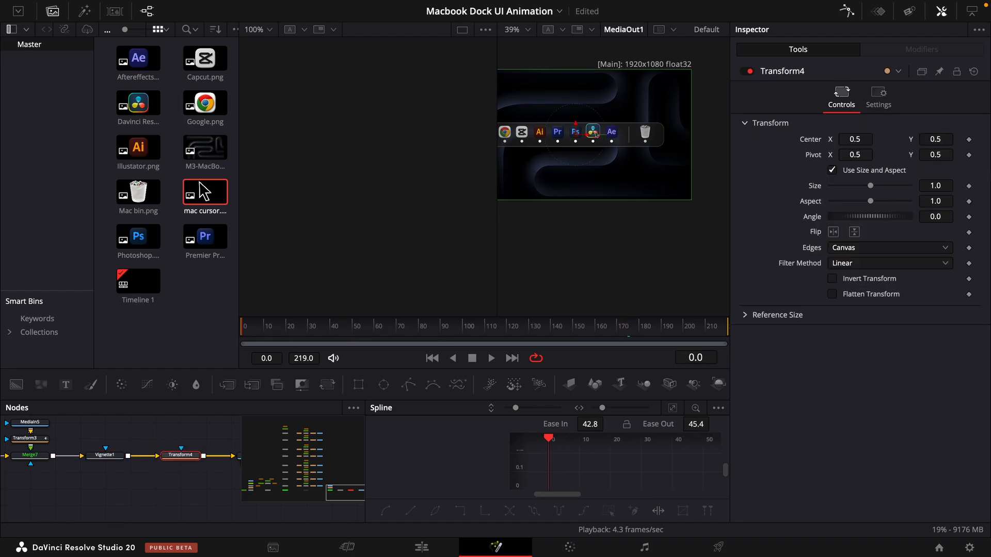
pyautogui.click(969, 186)
pyautogui.click(728, 326)
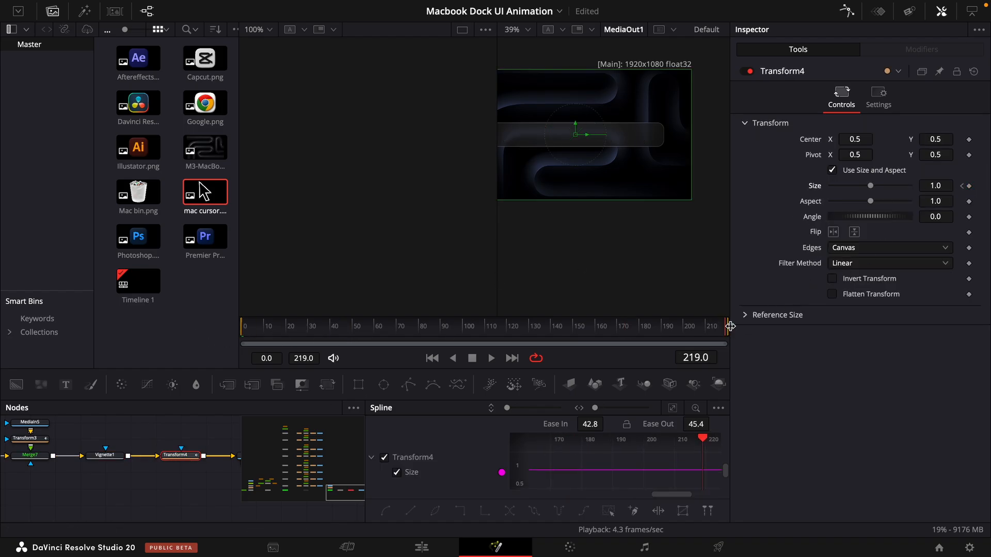
pyautogui.moveTo(938, 187); pyautogui.dragTo(981, 186)
pyautogui.moveTo(665, 182); pyautogui.dragTo(683, 204)
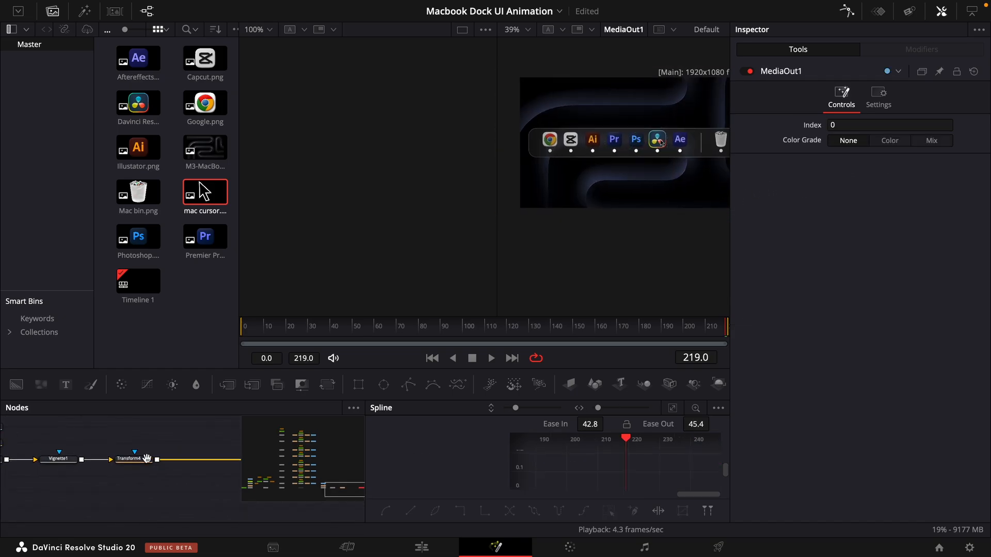
# - Make room in the node chain and insert the VG Deep Glow effect between Merge7 and Vignette1
pyautogui.moveTo(148, 458); pyautogui.dragTo(179, 457)
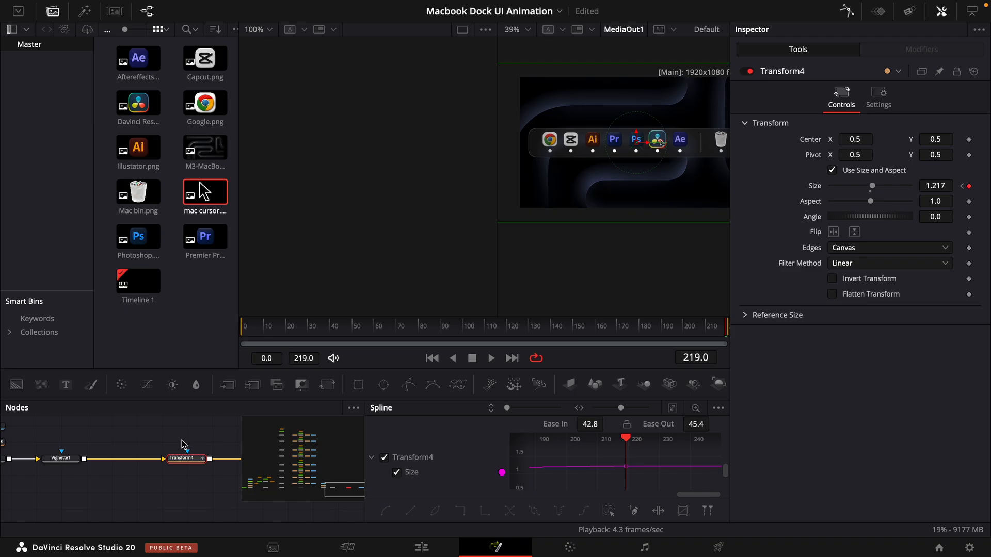
pyautogui.click(84, 11)
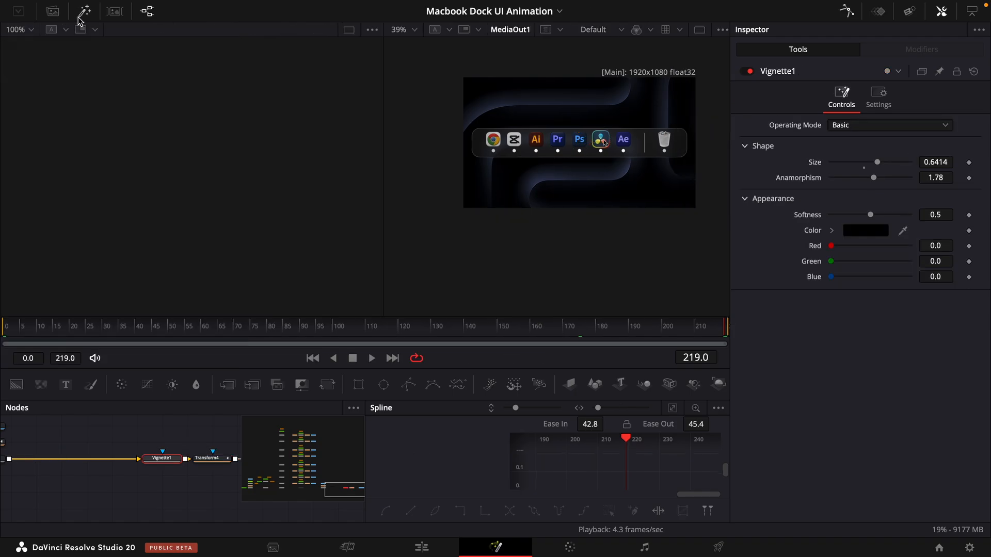
pyautogui.click(12, 56)
pyautogui.click(19, 69)
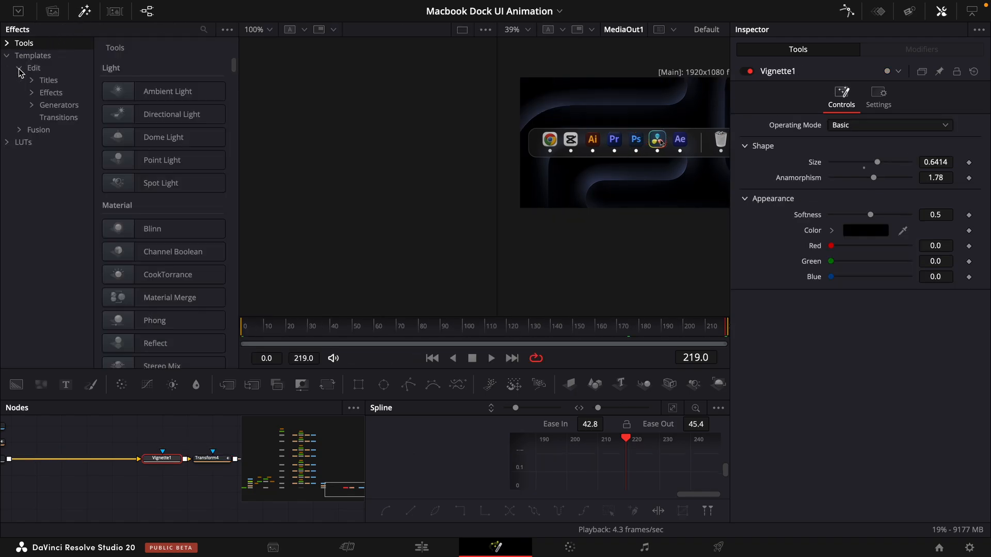
pyautogui.click(32, 93)
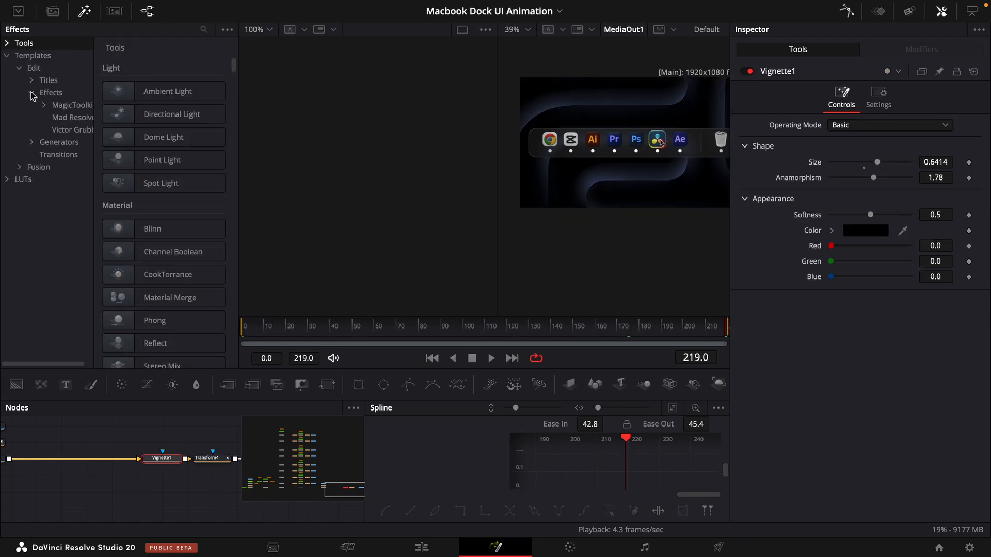
pyautogui.click(69, 131)
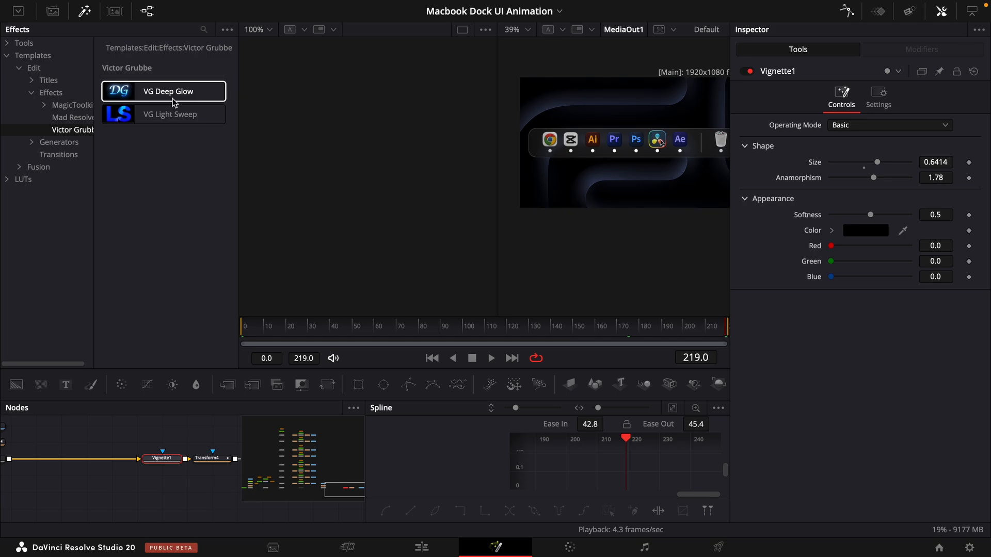
pyautogui.moveTo(174, 97); pyautogui.dragTo(62, 458)
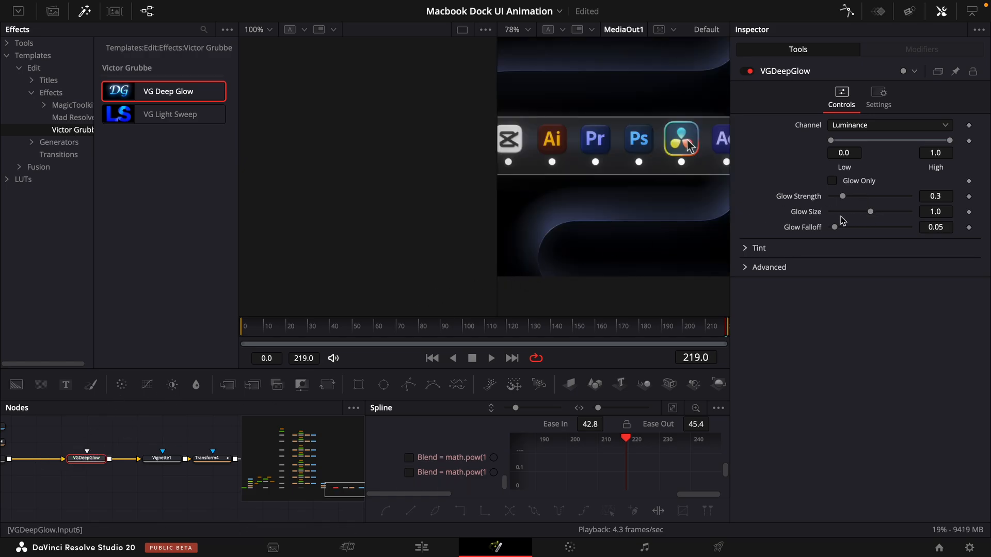
# - Isolate the deep glow with Glow Only, set its low luminance threshold to 0.256, and inspect the glow around the icons
pyautogui.click(838, 184)
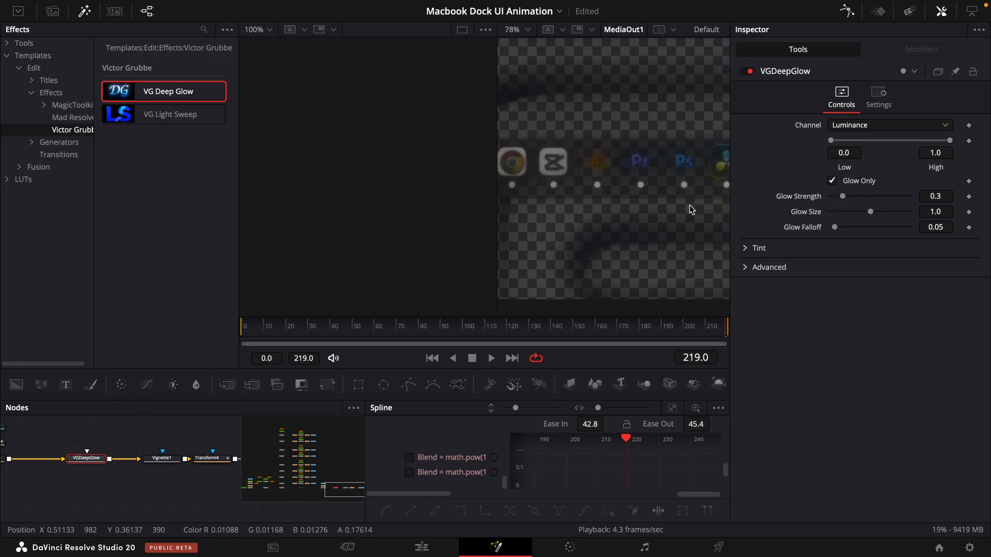
pyautogui.moveTo(642, 194); pyautogui.dragTo(617, 243)
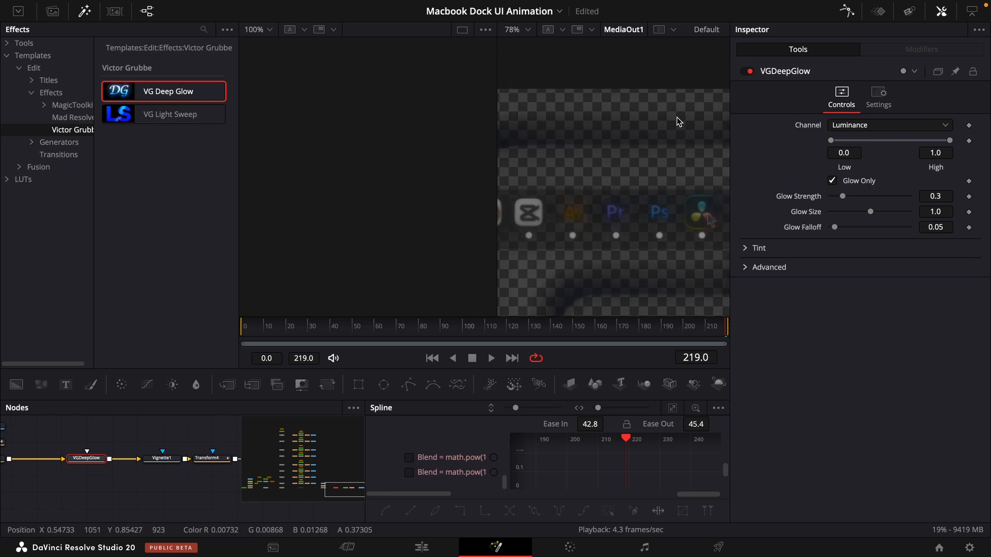
pyautogui.scroll(3, 578, 242)
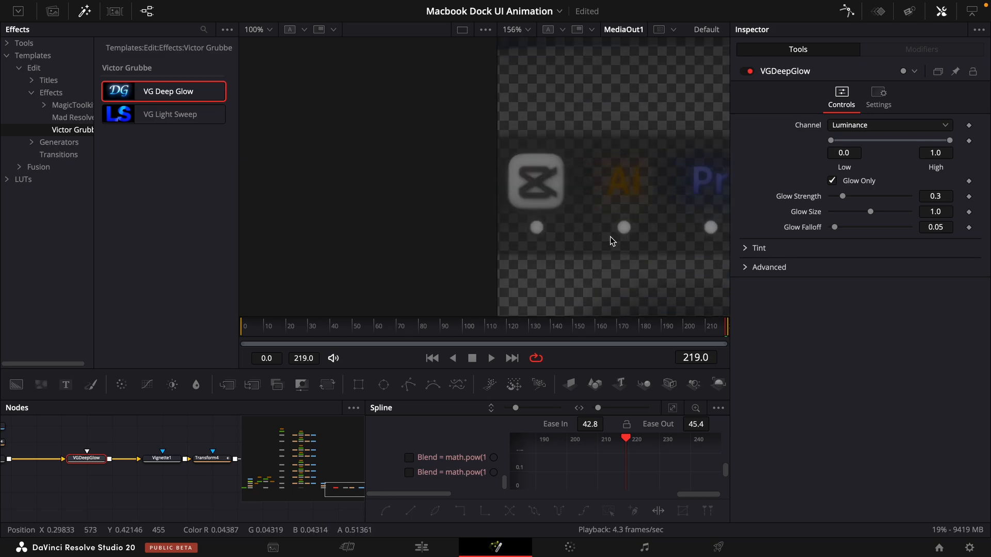
pyautogui.scroll(-3, 684, 181)
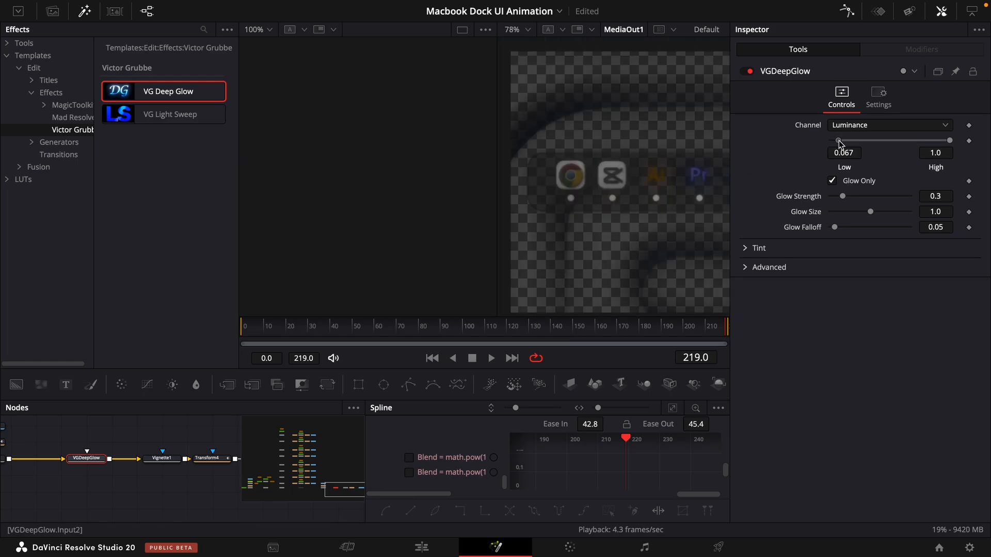
pyautogui.moveTo(839, 144); pyautogui.dragTo(855, 147)
pyautogui.scroll(-2, 640, 210)
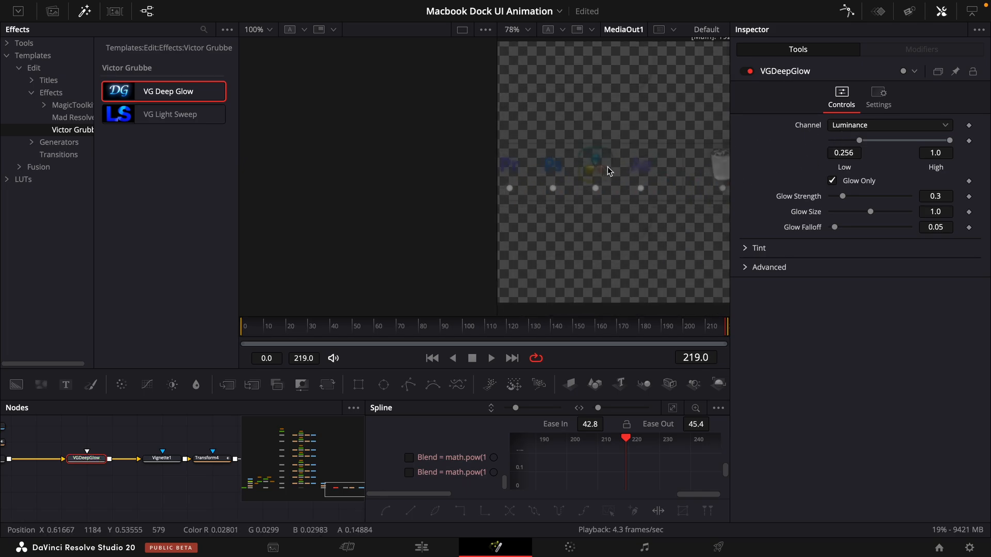
pyautogui.scroll(3, 608, 171)
pyautogui.scroll(2, 614, 169)
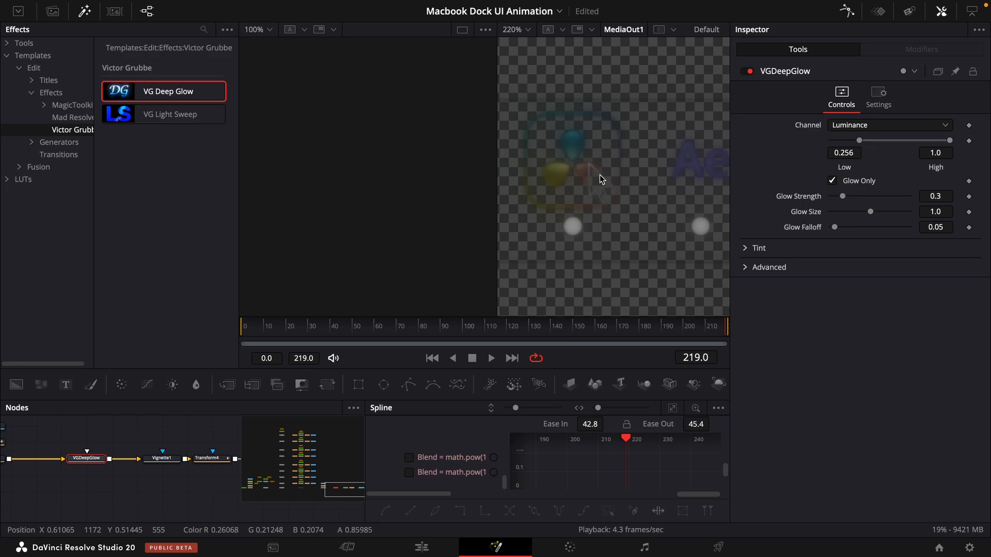
pyautogui.scroll(-2, 633, 195)
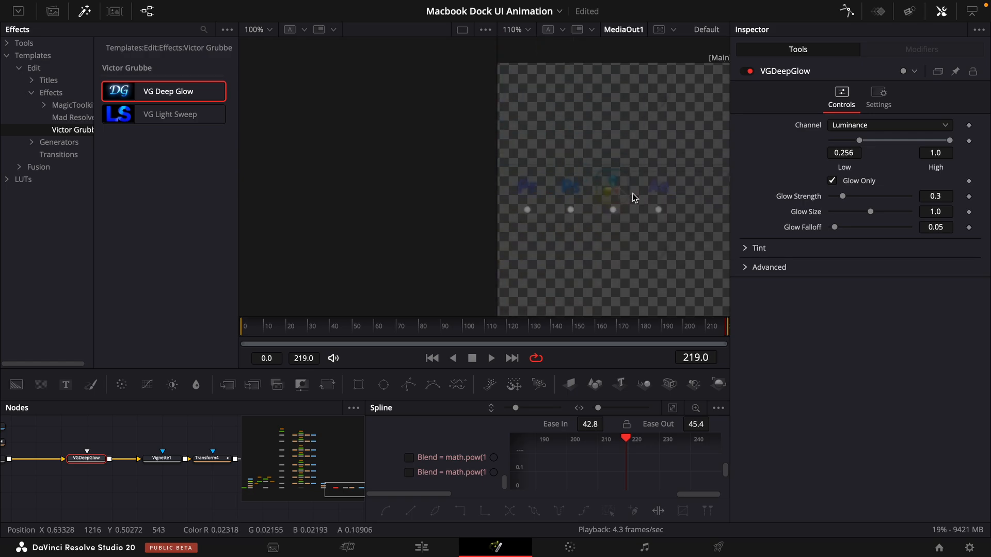
pyautogui.scroll(-2, 631, 194)
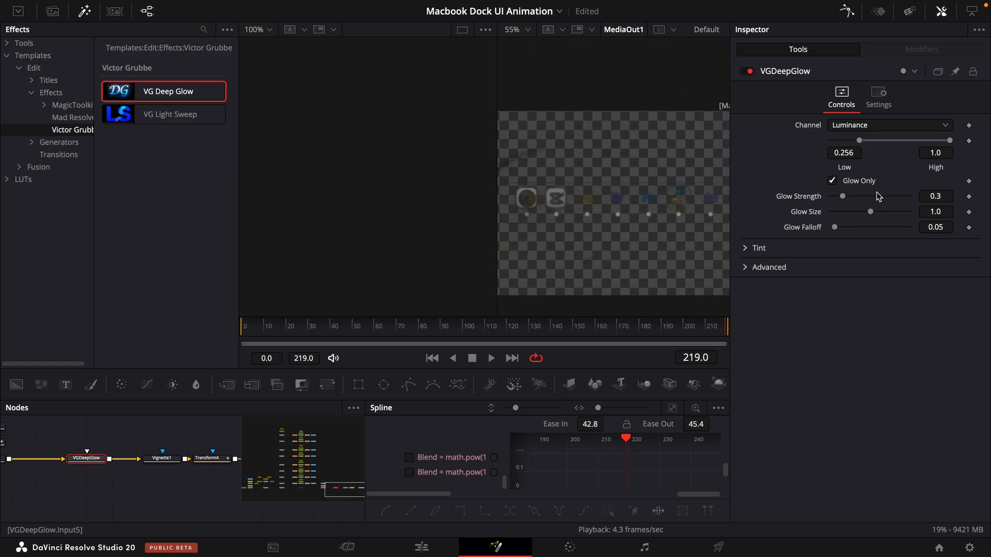
# - Turn off Glow Only and set the glow strength to 0.321, glow size to 1.121 and glow falloff to 0.153
pyautogui.click(833, 182)
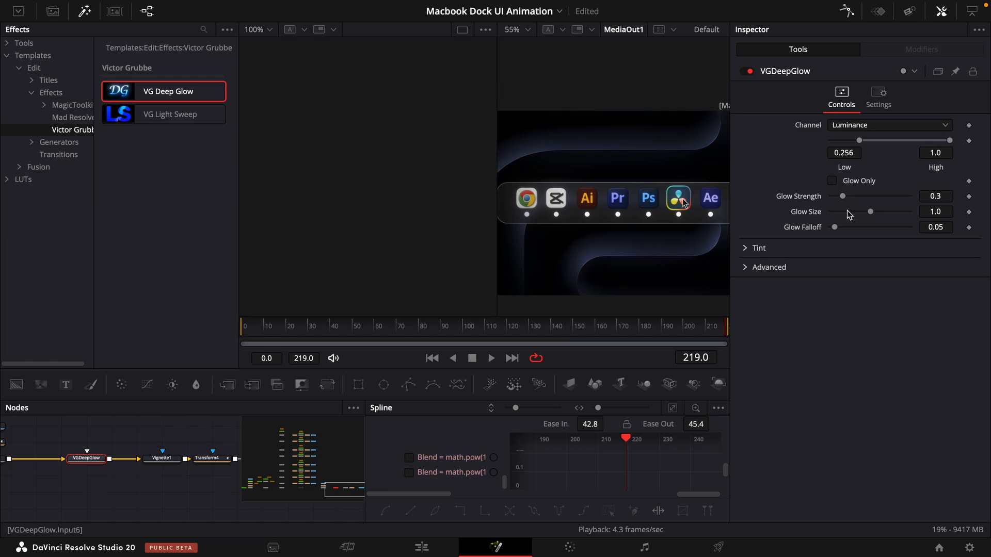
pyautogui.moveTo(938, 212)
pyautogui.mouseDown()
pyautogui.moveTo(954, 211)
pyautogui.moveTo(941, 211)
pyautogui.mouseUp()
pyautogui.moveTo(937, 196); pyautogui.dragTo(939, 228)
pyautogui.scroll(2, 610, 207)
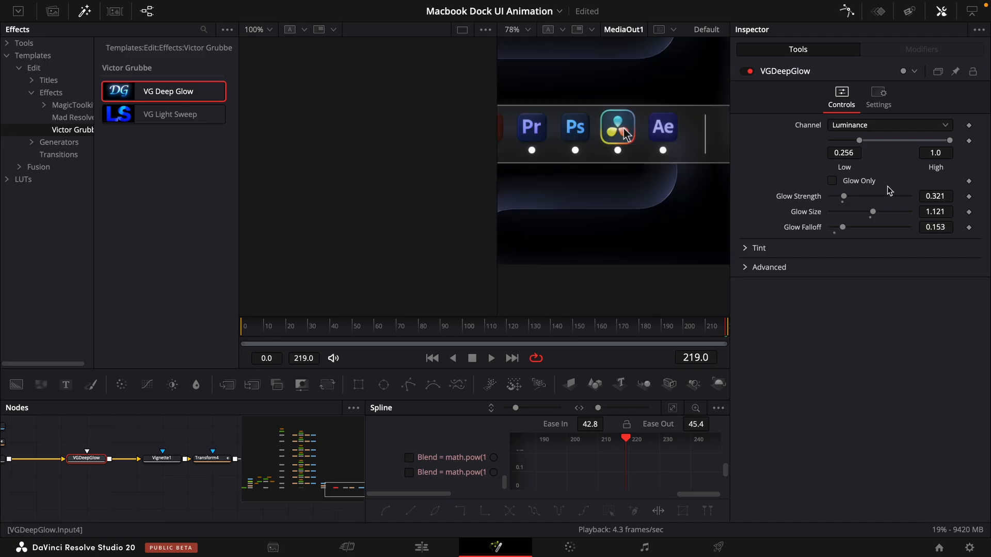